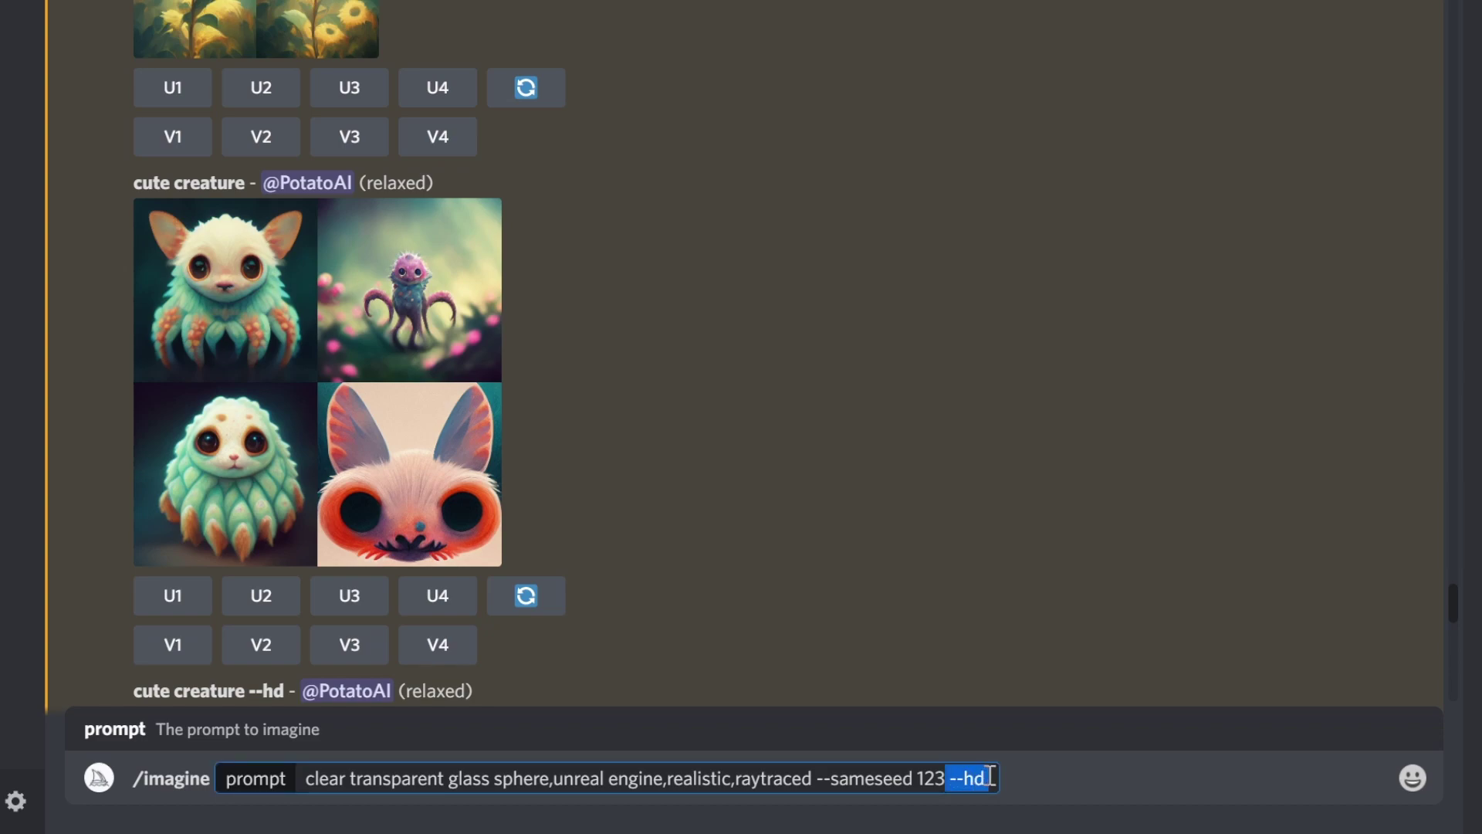
- Highlight the --sameseed 123 --hd parameters in the drafted glass-sphere prompt
left_click(952, 777)
left_click(950, 777)
left_click(812, 777)
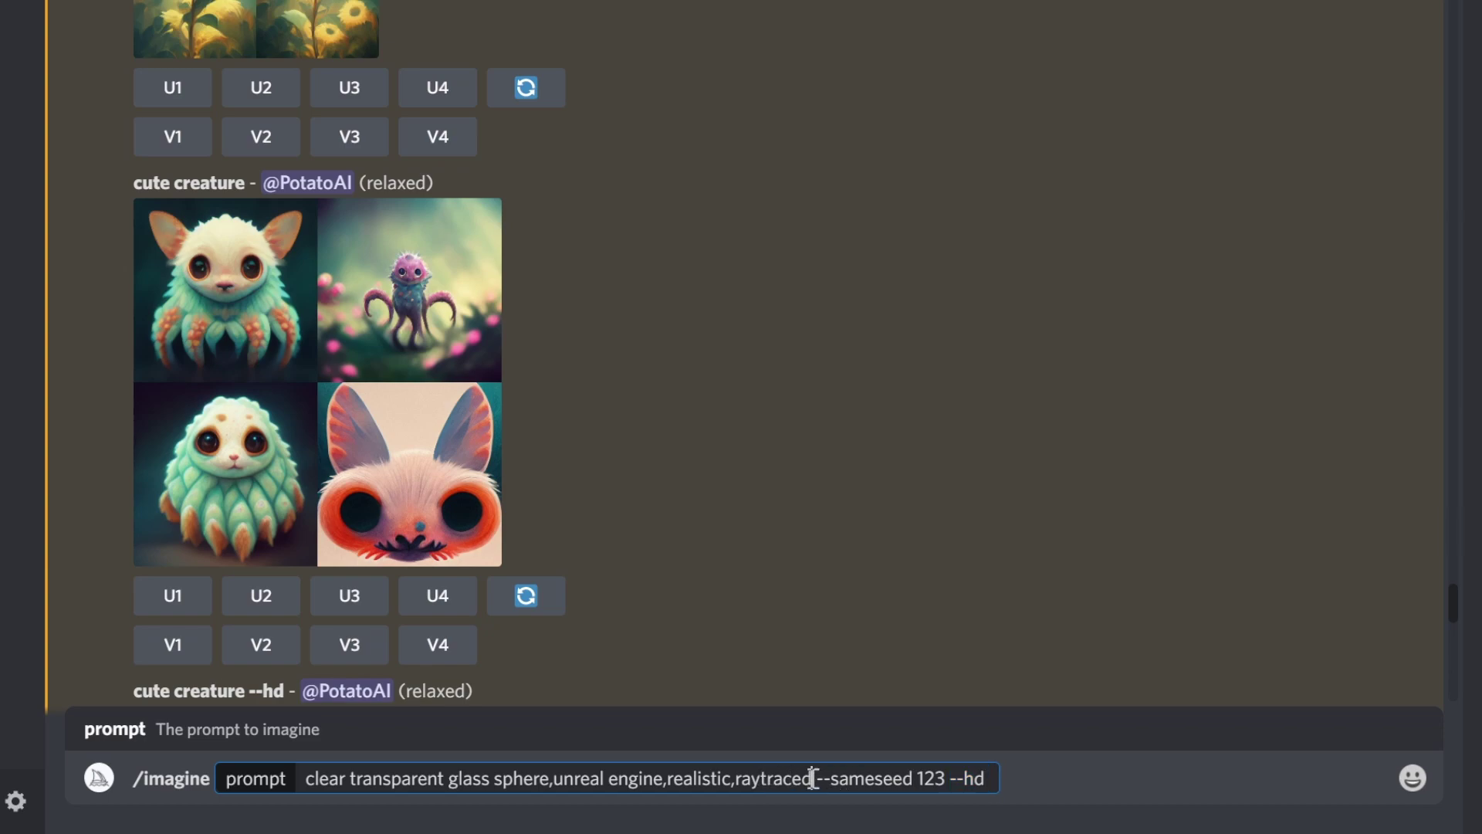
left_click_drag(812, 777, 991, 779)
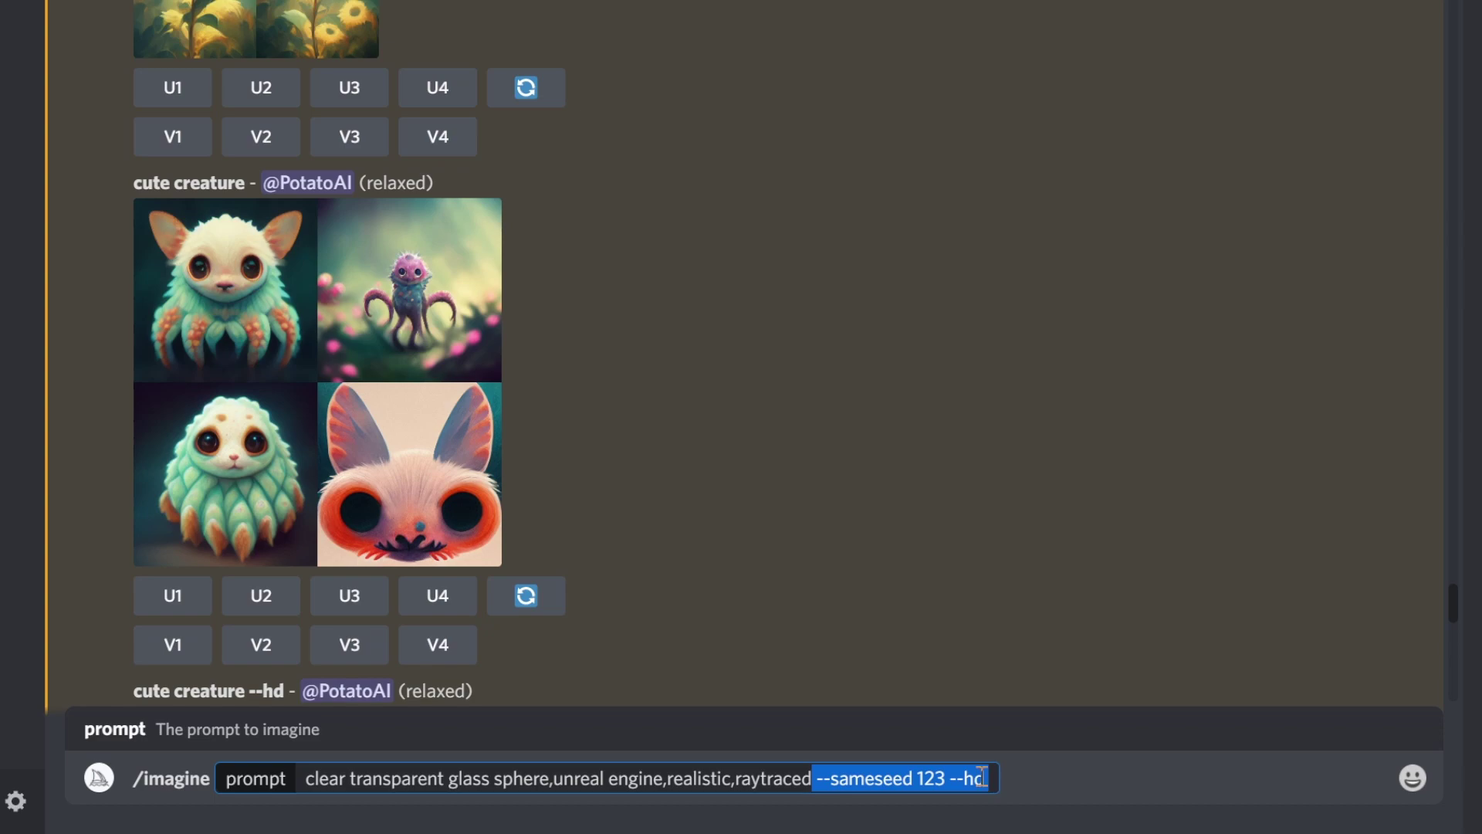
left_click(865, 778)
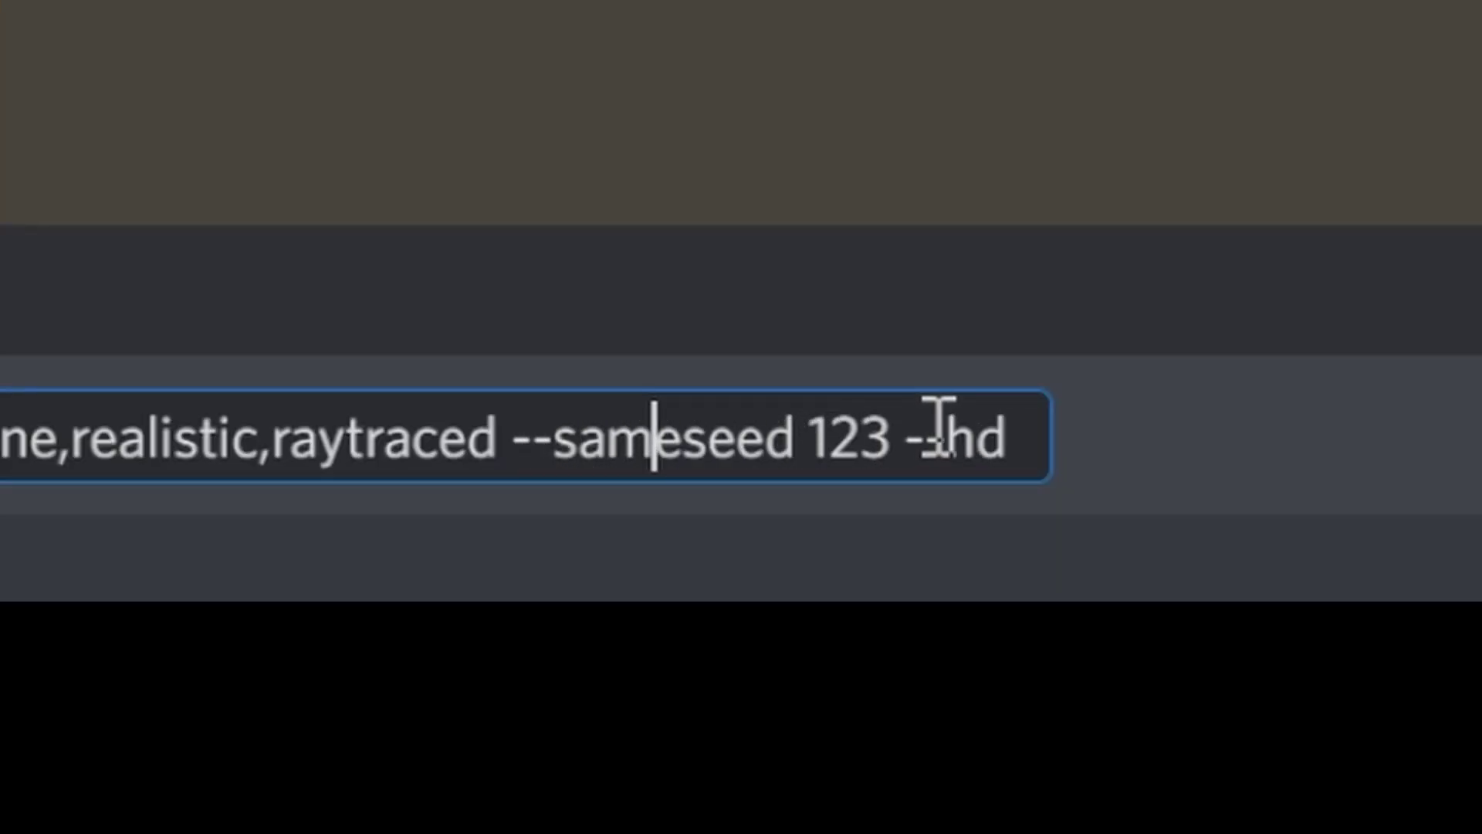
left_click_drag(903, 436, 1008, 433)
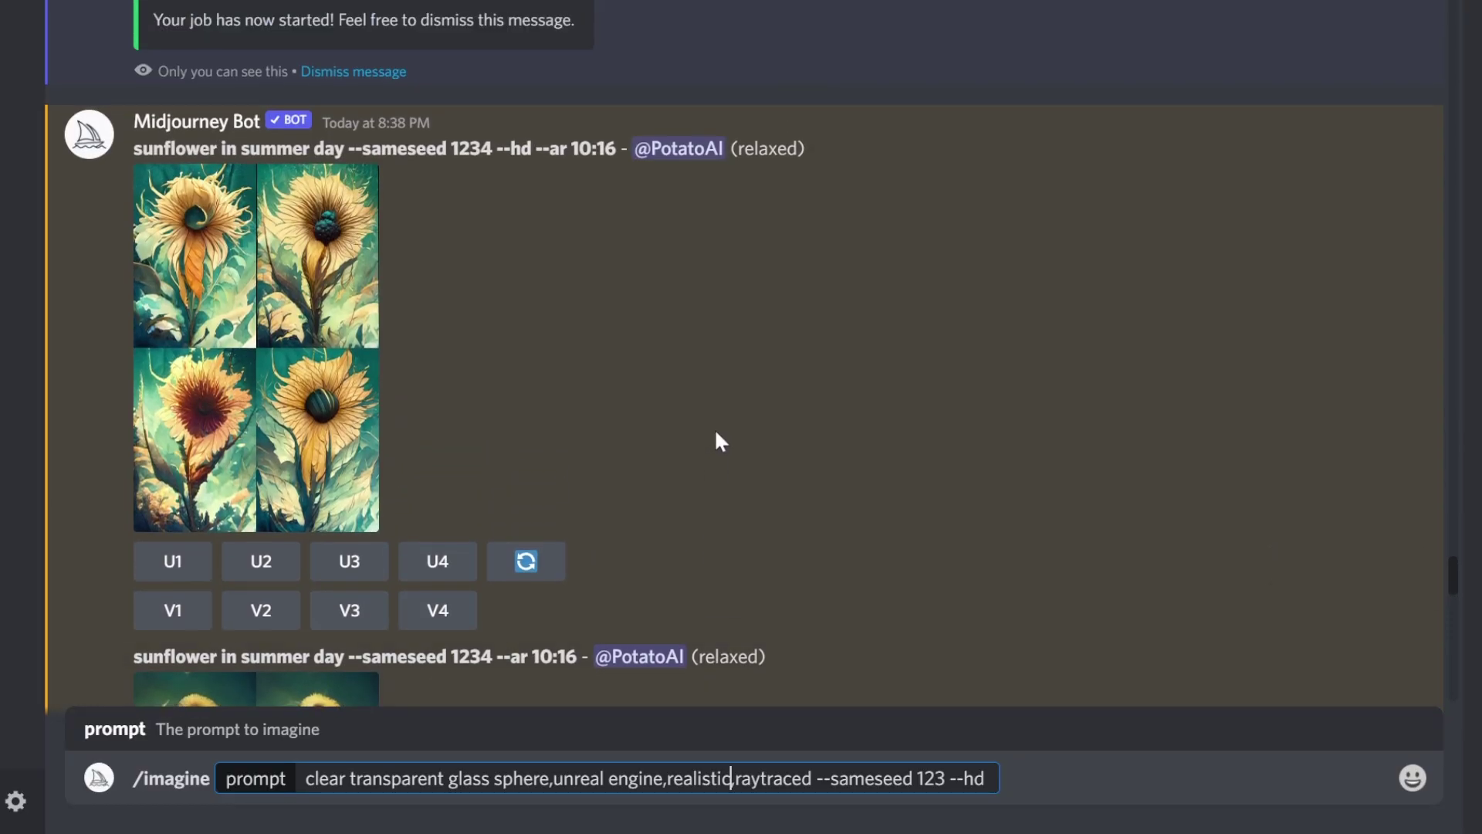
- View the sunflower in summer day --sameseed 1234 --hd grid enlarged, then close it
scroll(718, 440, "up", 10)
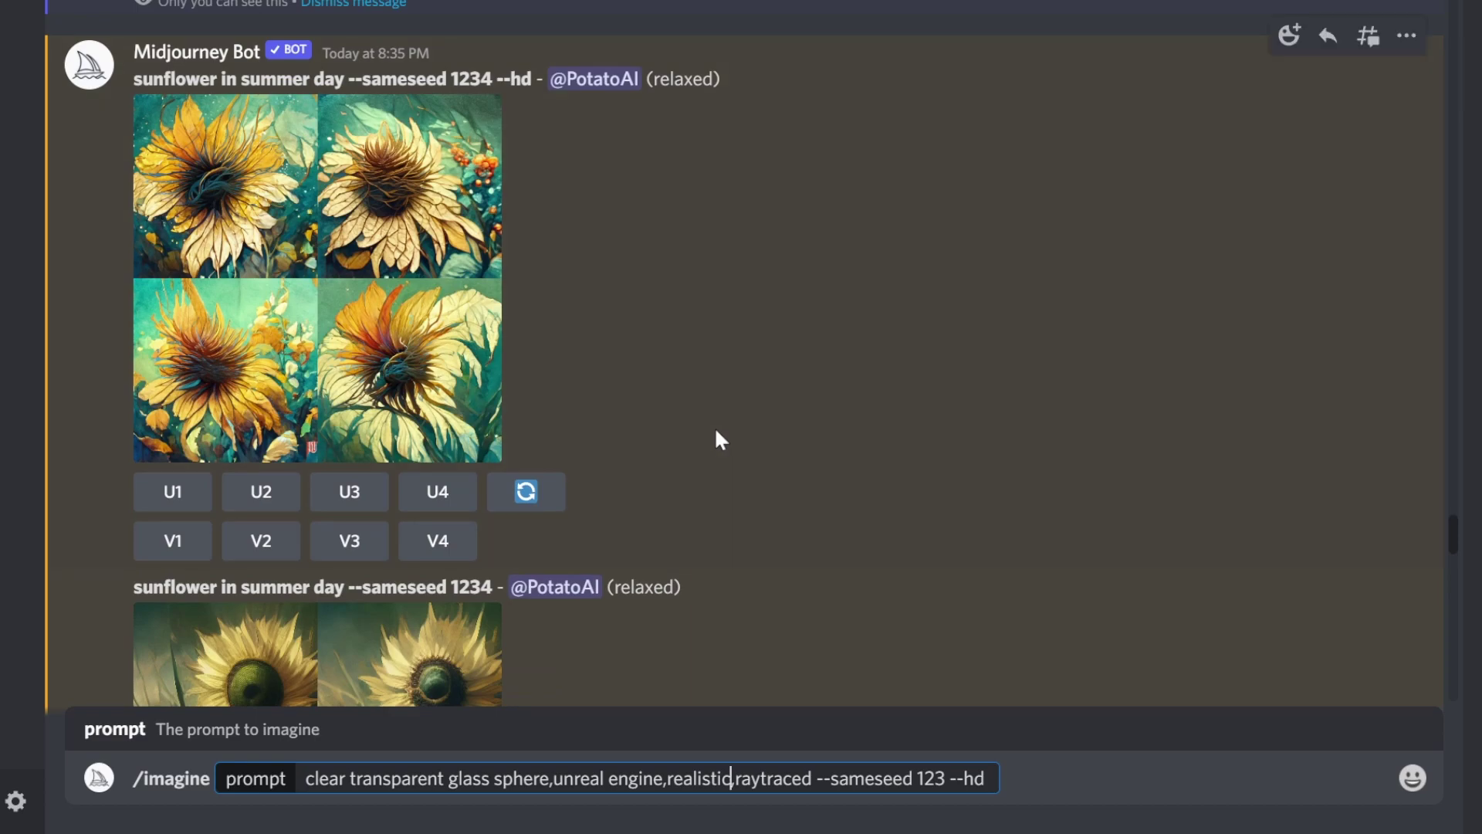
scroll(724, 442, "up", 10)
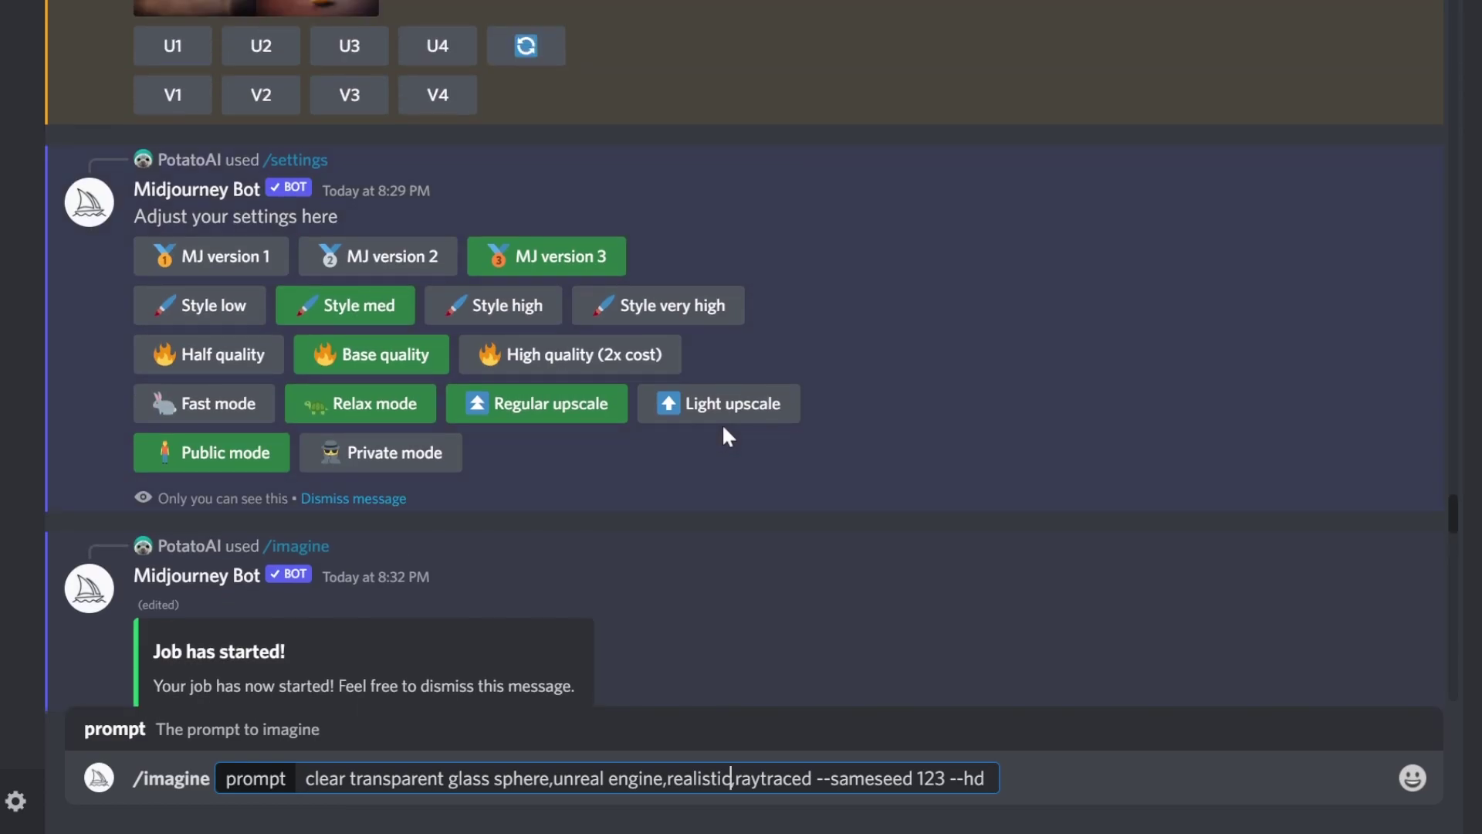
scroll(723, 429, "down", 10)
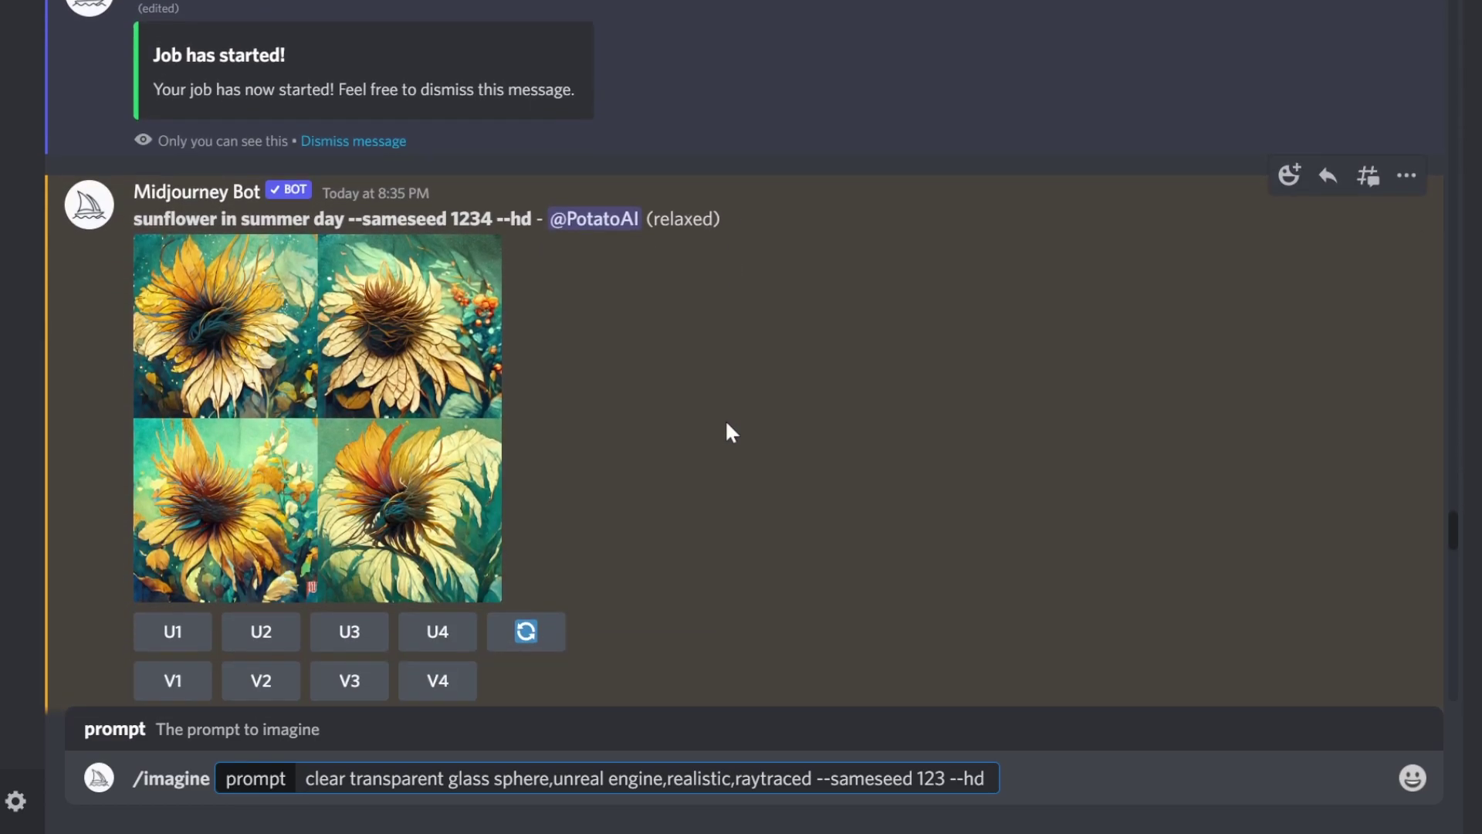
left_click(272, 345)
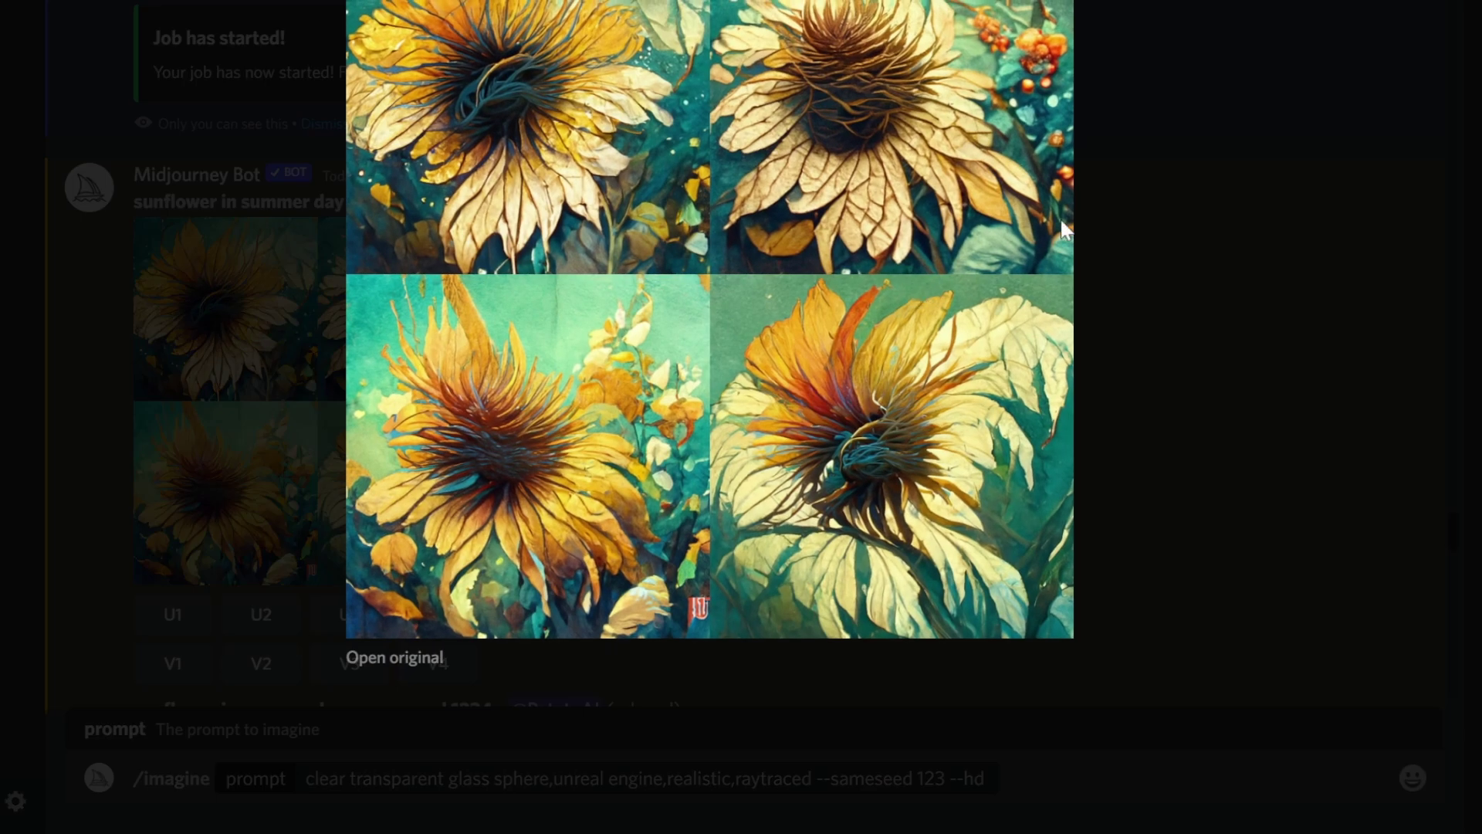
left_click(1153, 188)
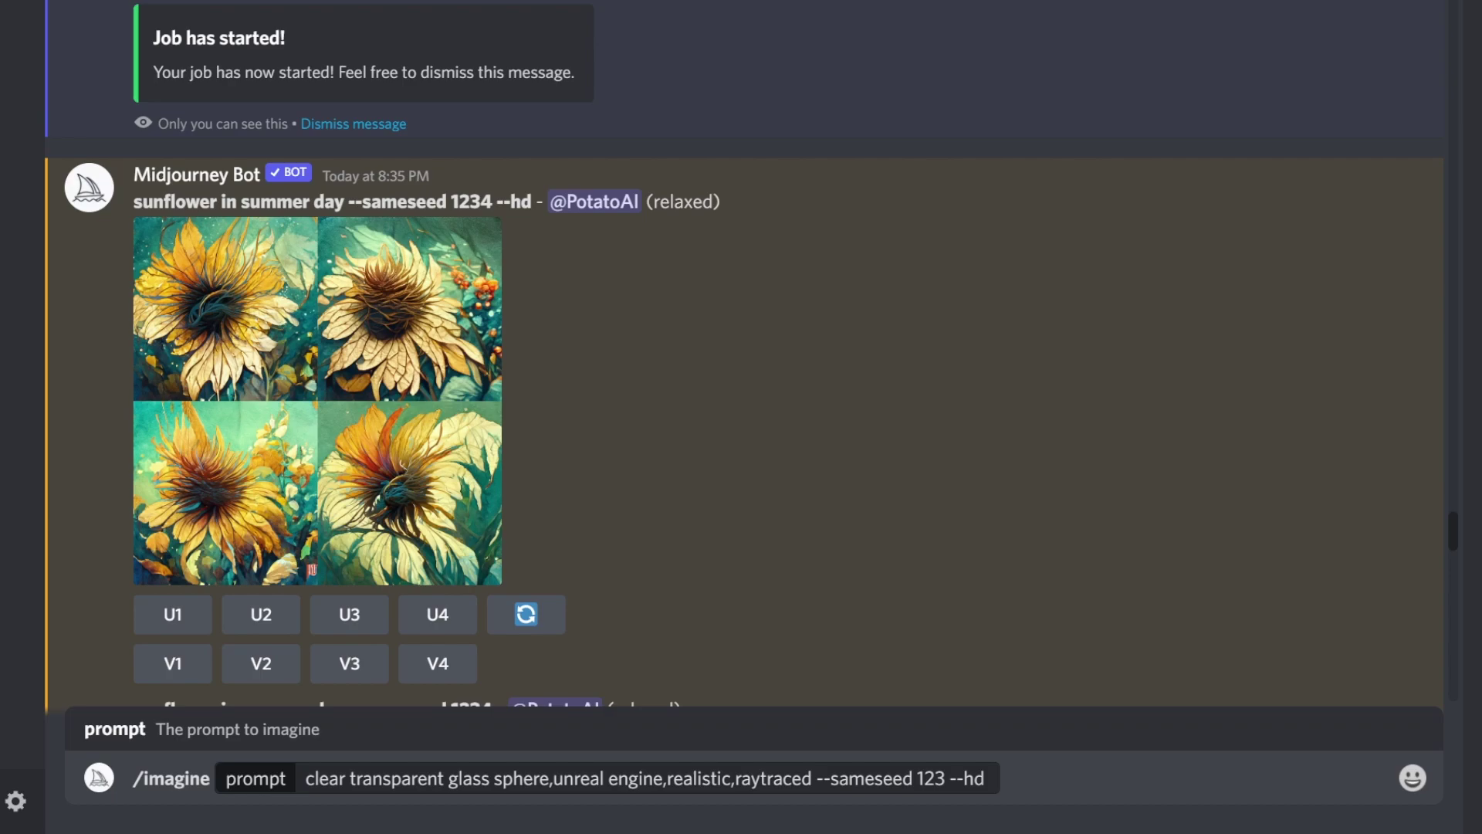
left_click_drag(496, 201, 531, 201)
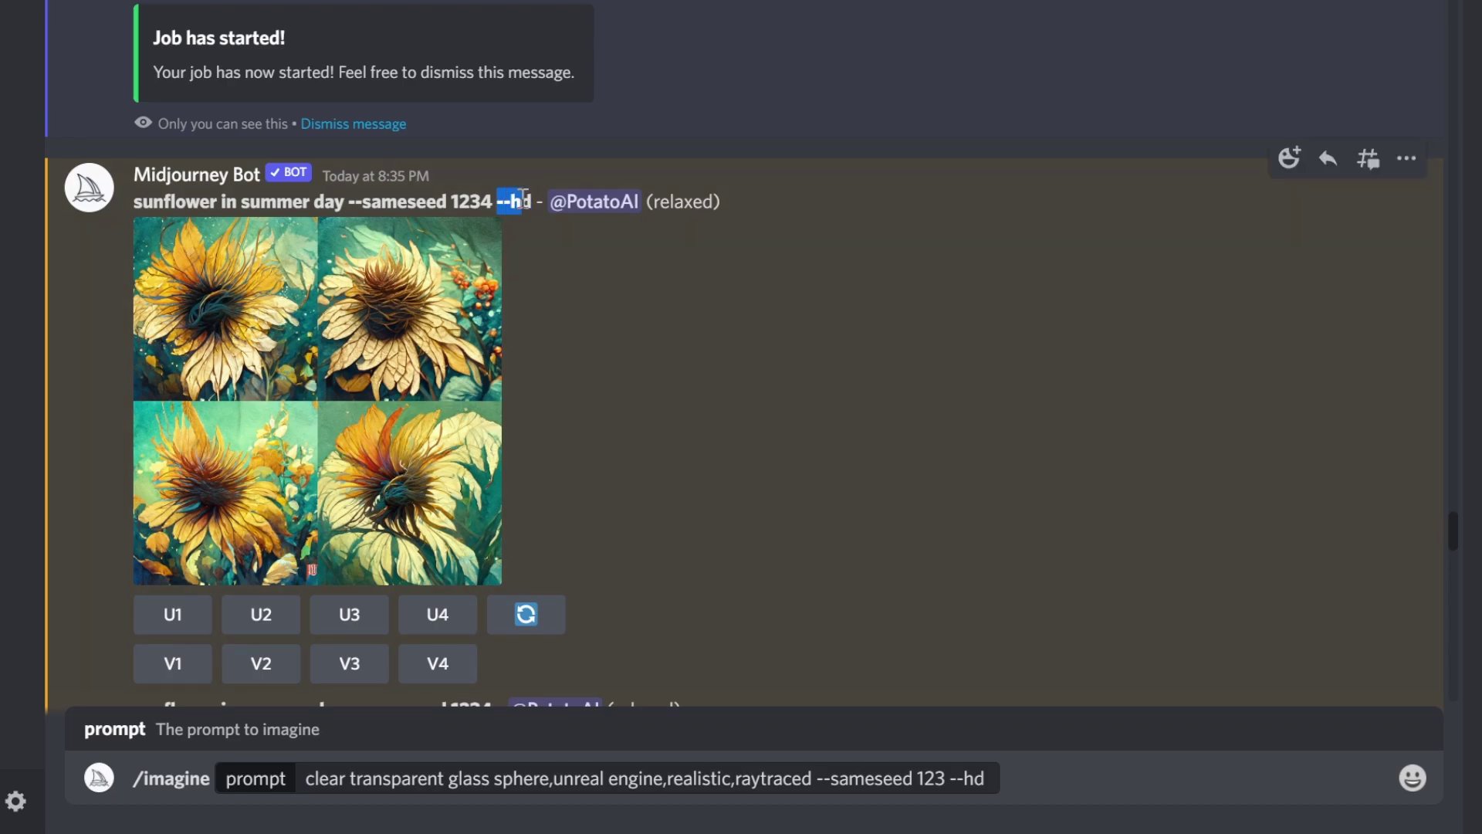
left_click(268, 316)
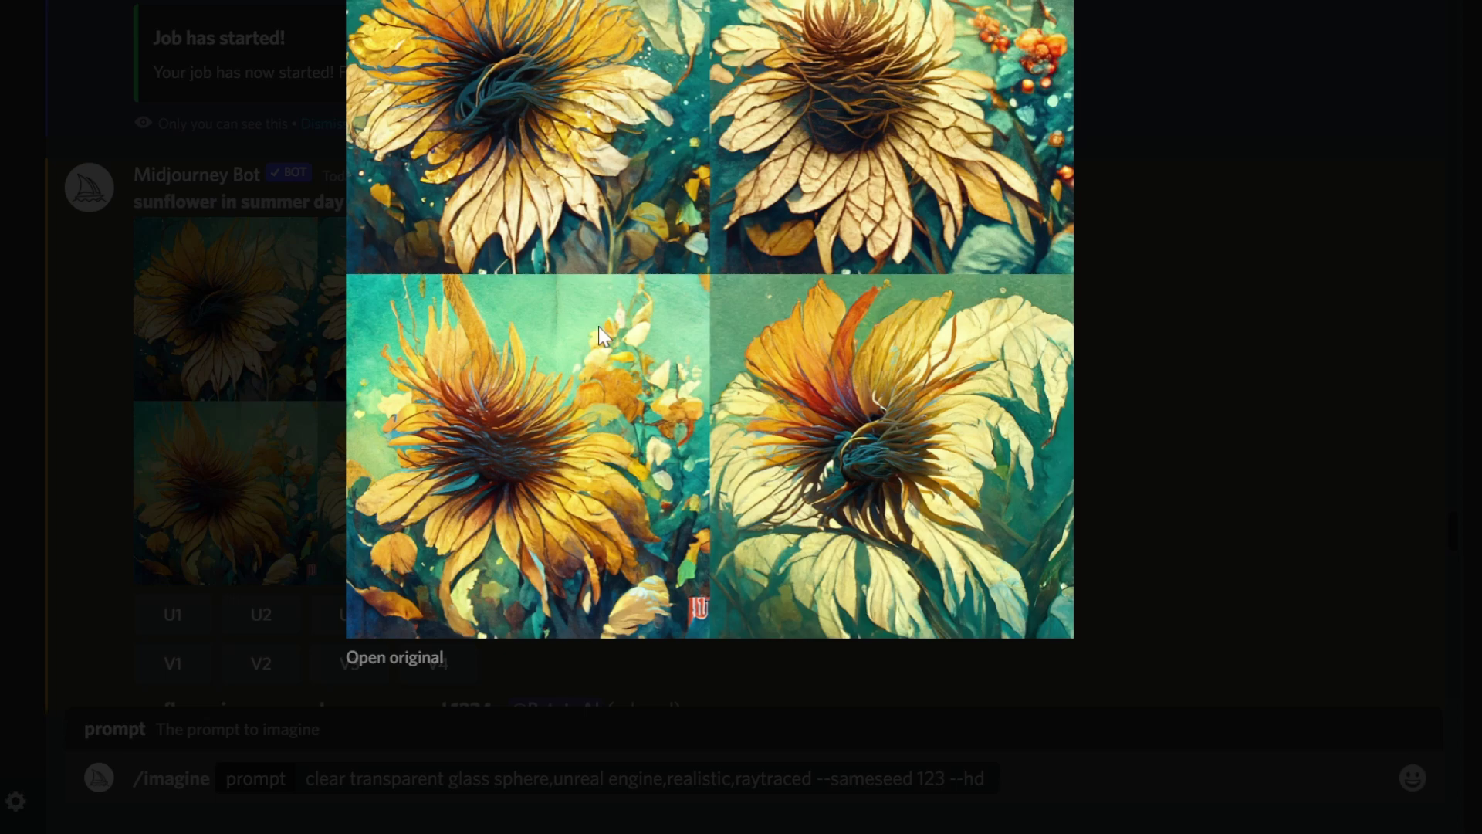
left_click(1233, 266)
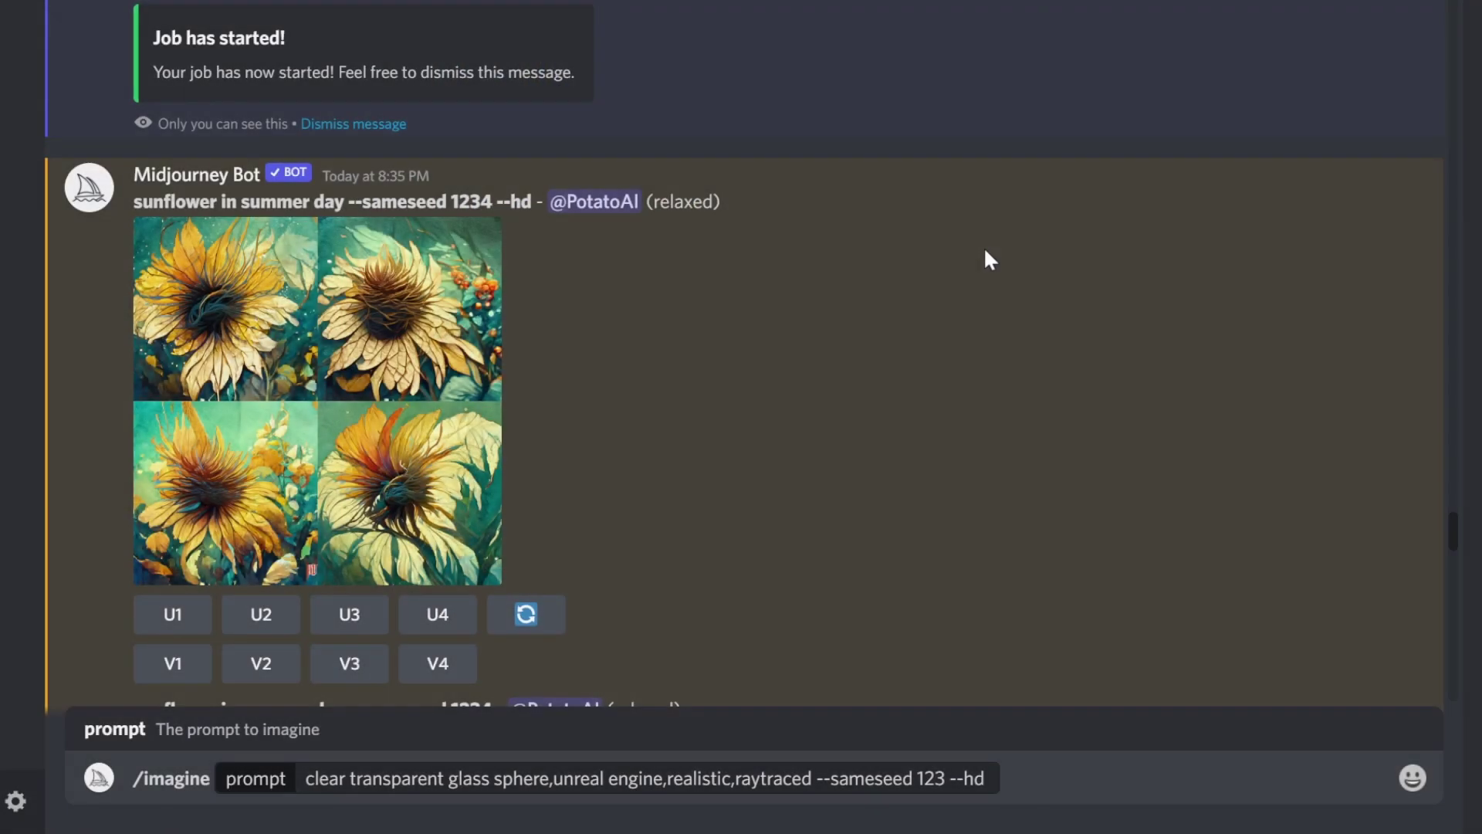
- Enlarge the sunflower grid made without --hd for comparison
left_click_drag(352, 203, 492, 203)
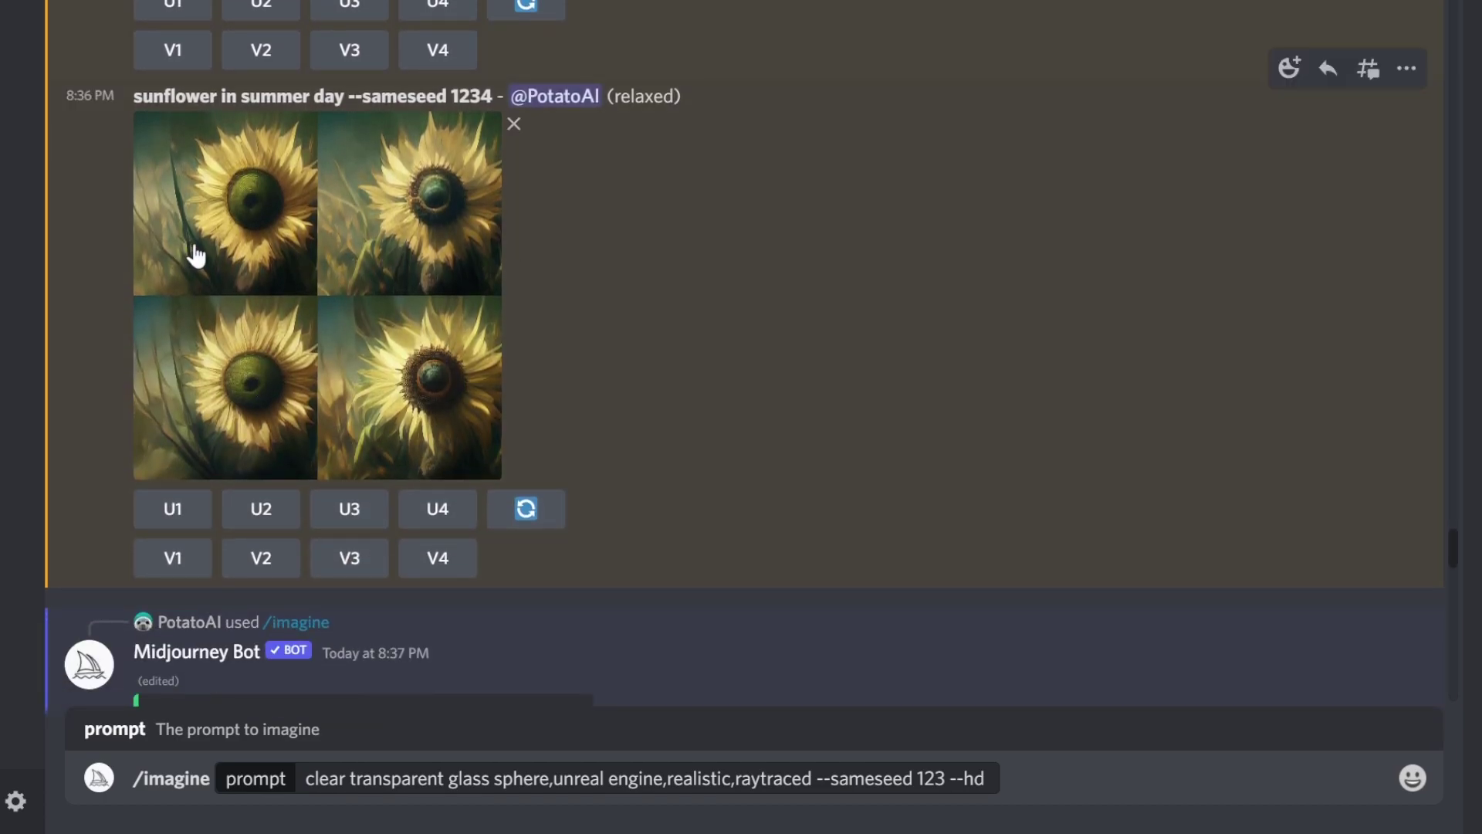
left_click(202, 251)
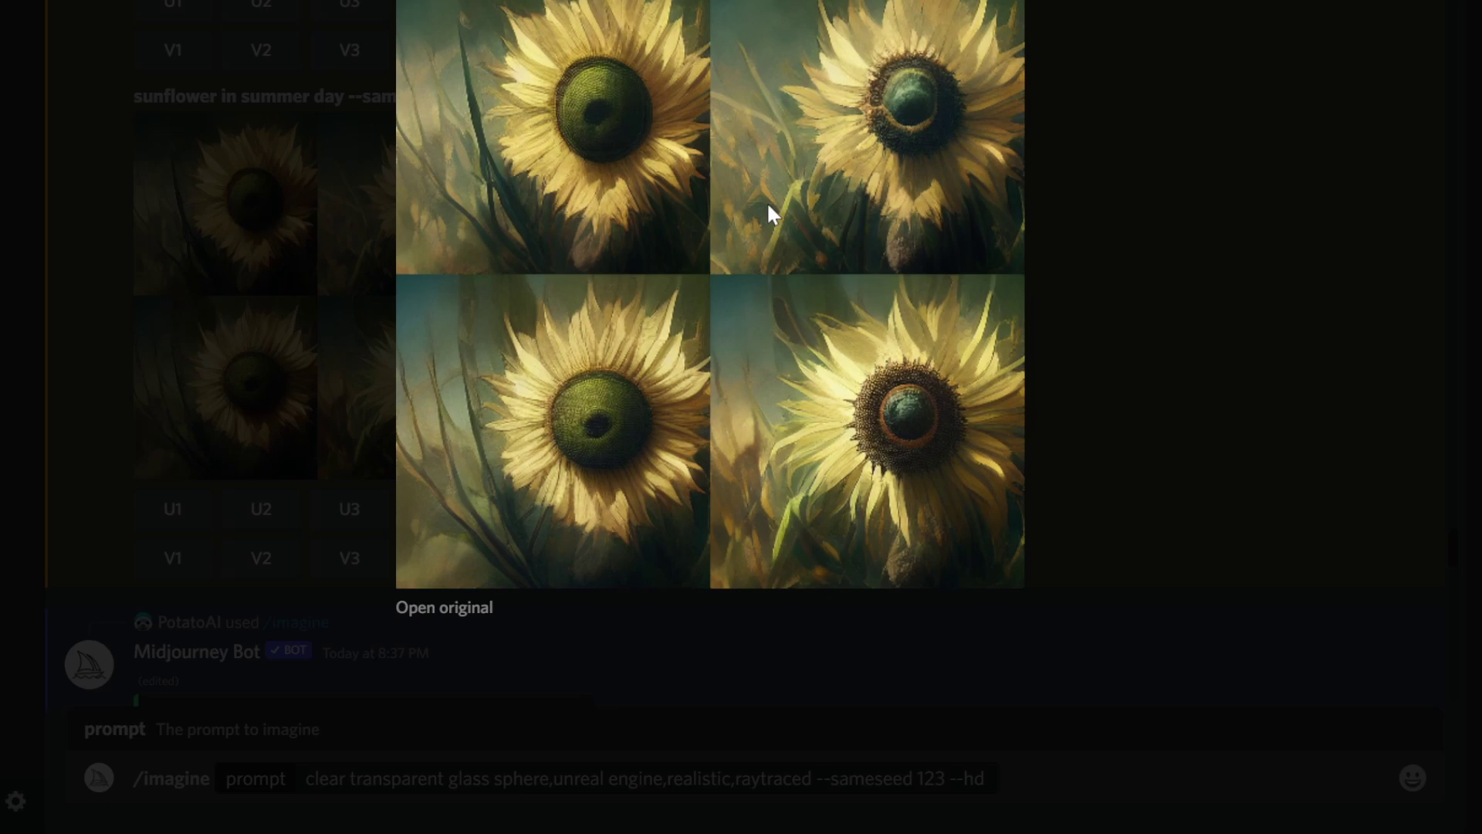
left_click(1195, 255)
scroll(772, 255, "up", 3)
scroll(748, 263, "down", 1)
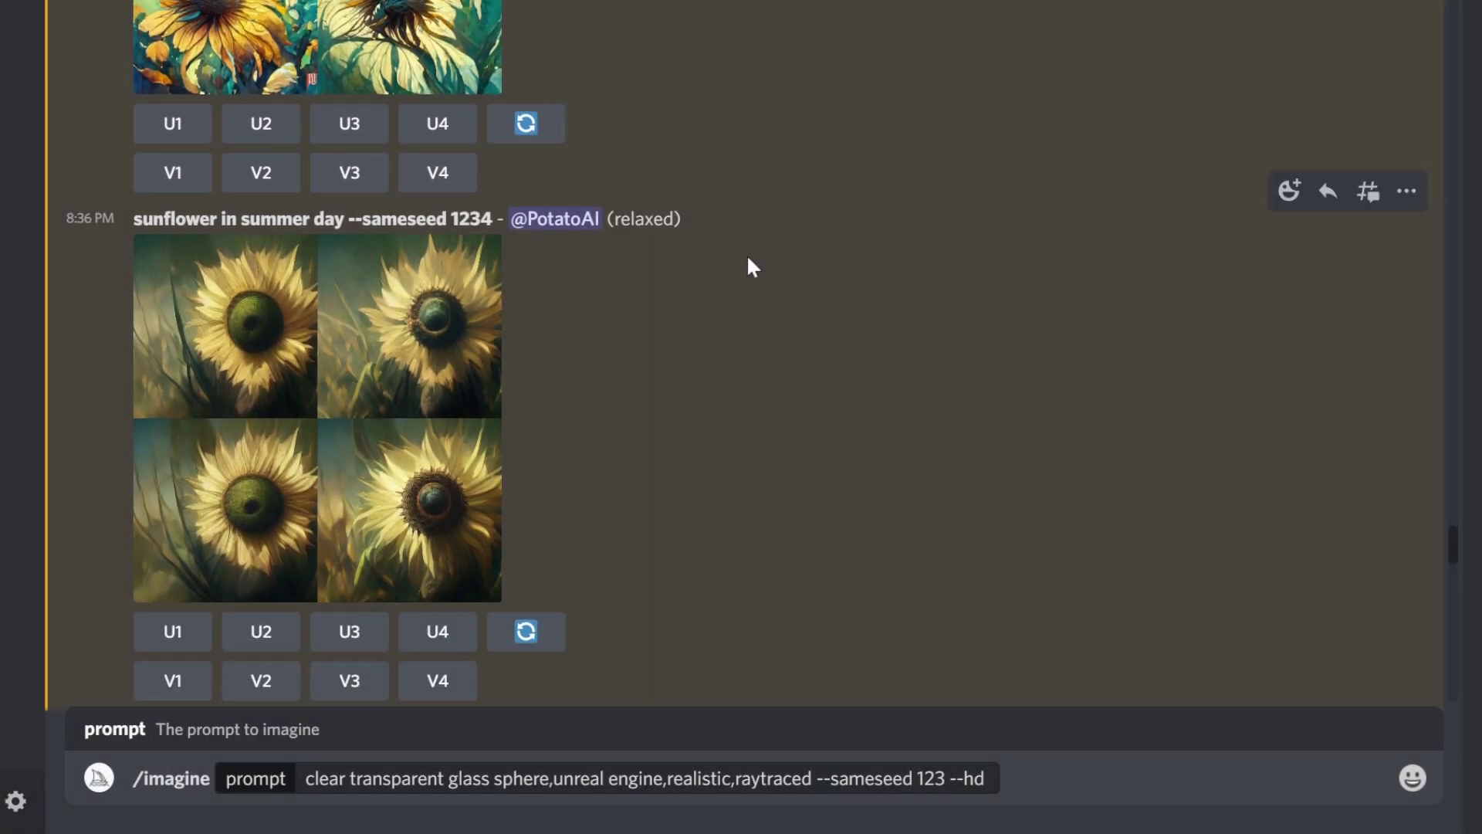
scroll(745, 260, "up", 3)
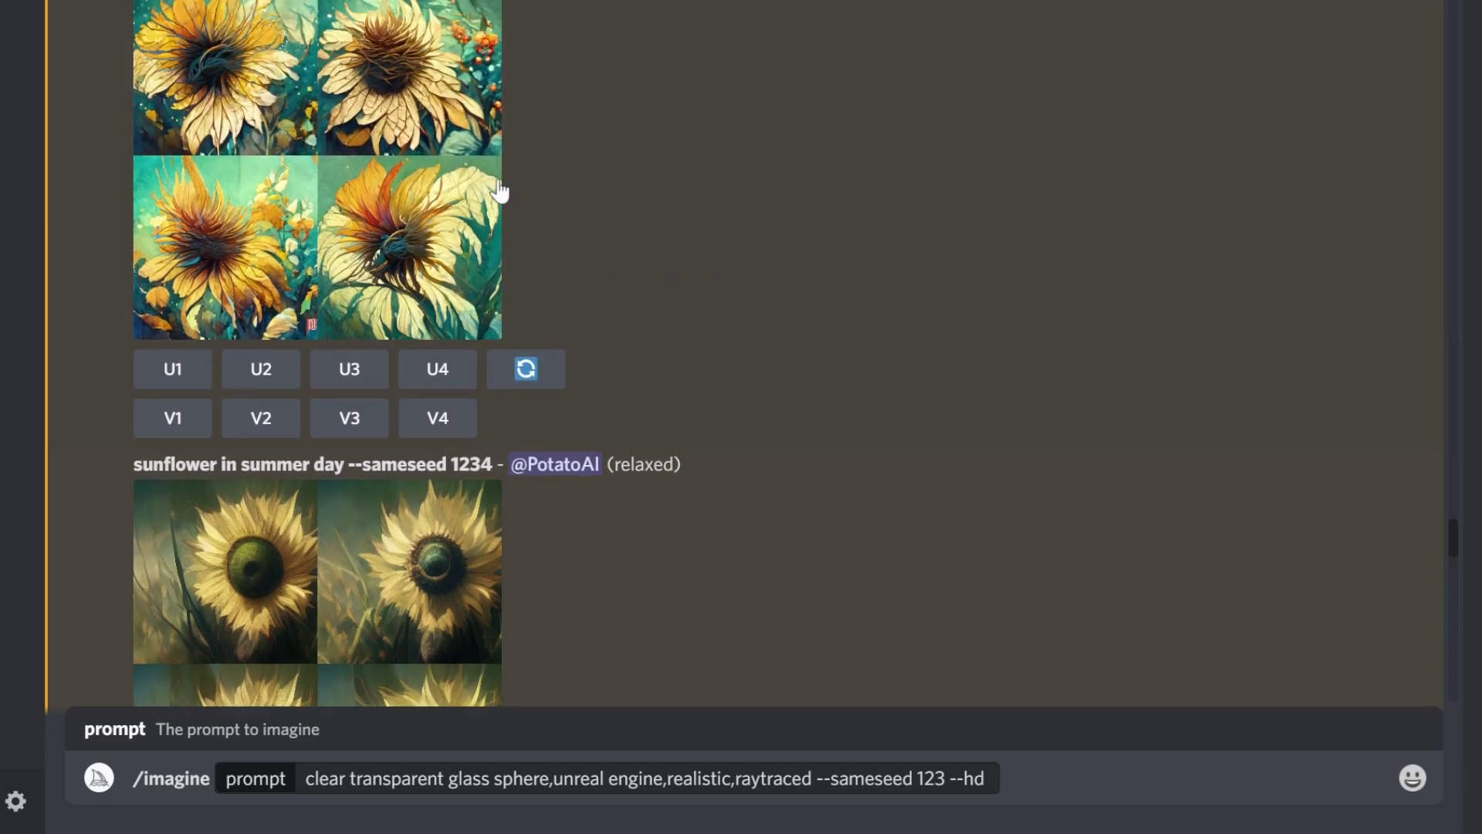
scroll(348, 158, "down", 2)
scroll(350, 162, "down", 2)
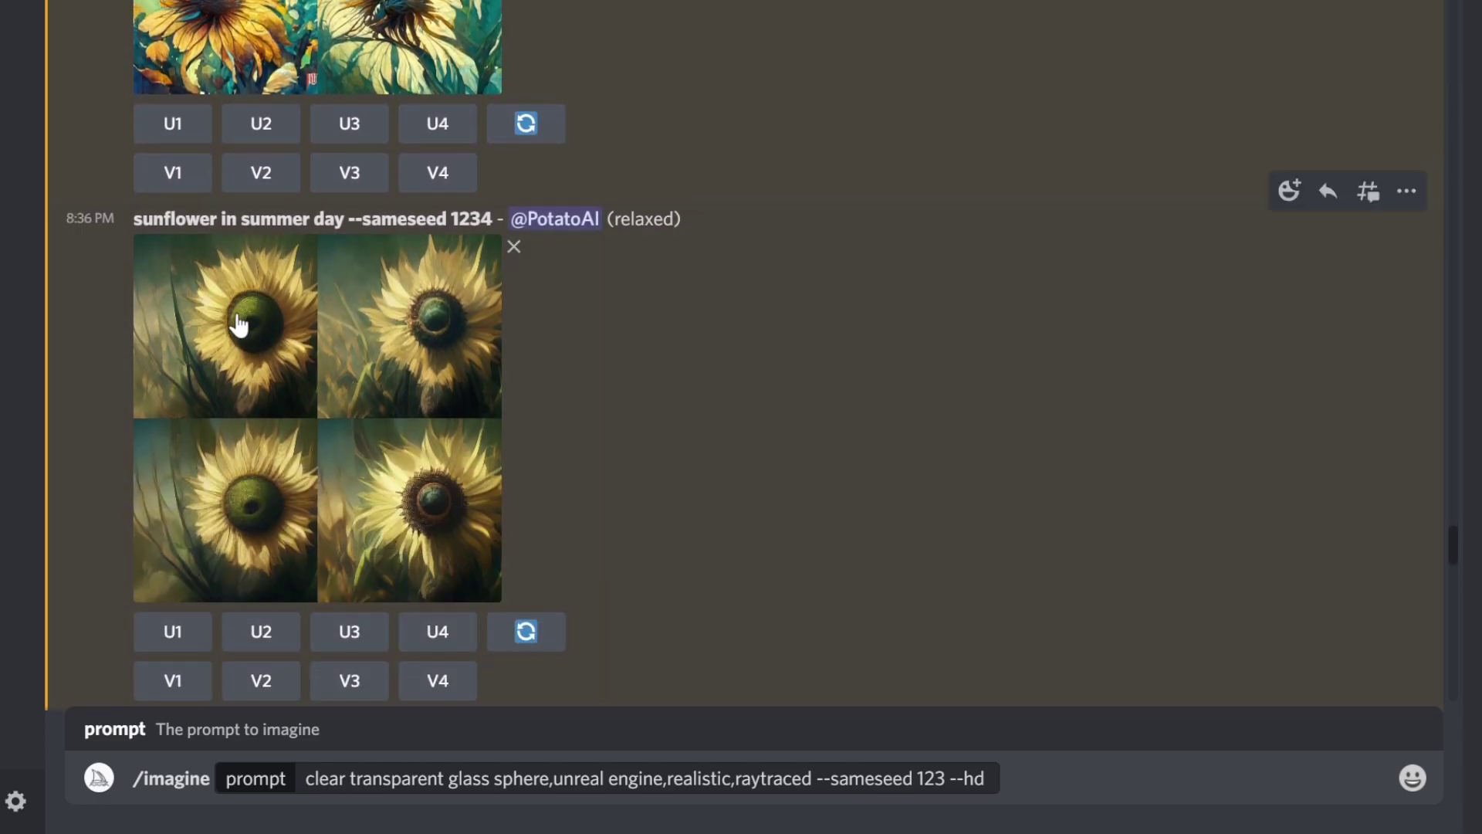
left_click(224, 332)
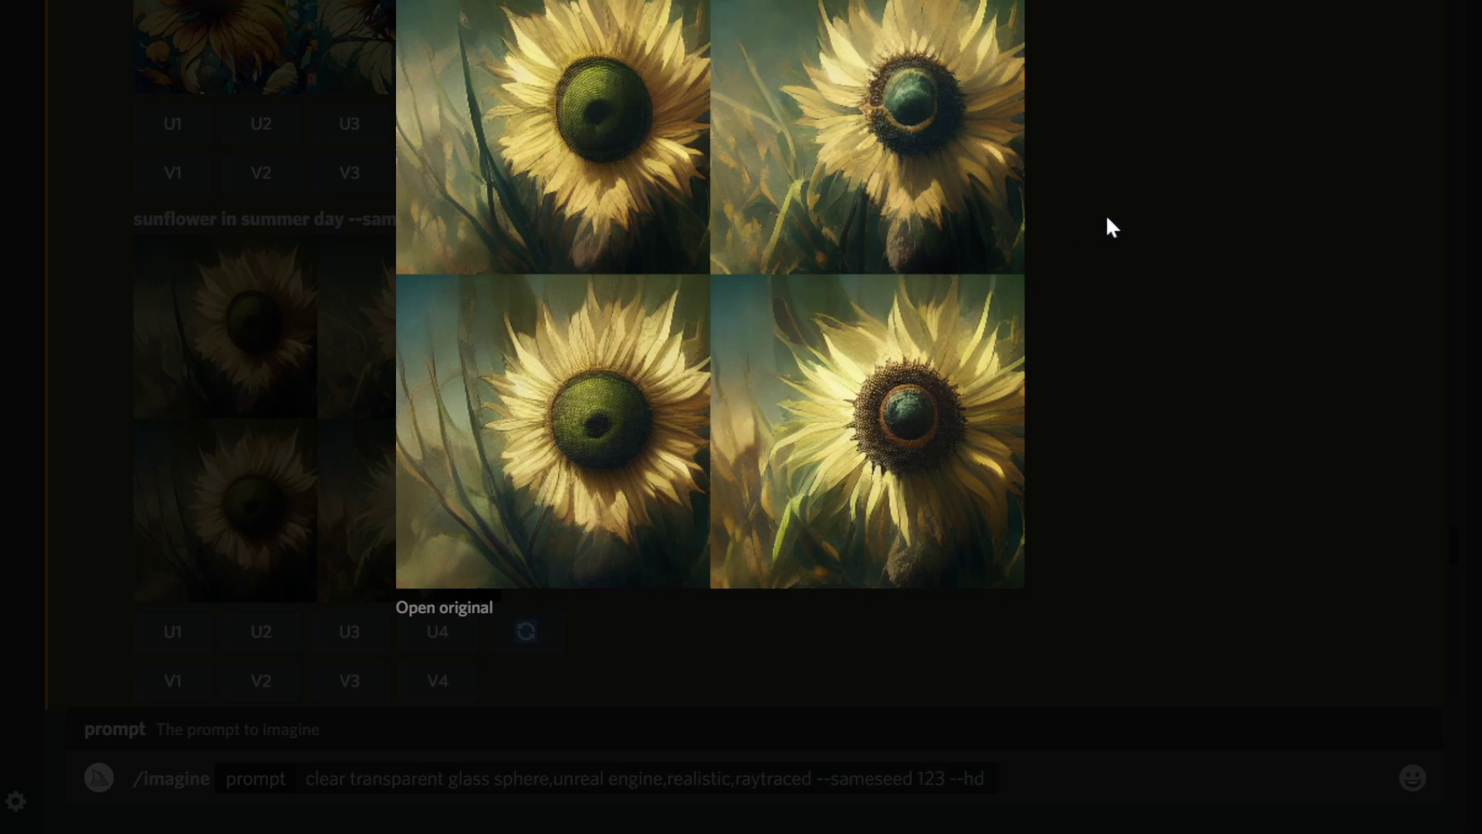
- Close the preview and view the sunflower --hd --ar 10:16 grid enlarged
left_click(1158, 234)
scroll(690, 267, "down", 6)
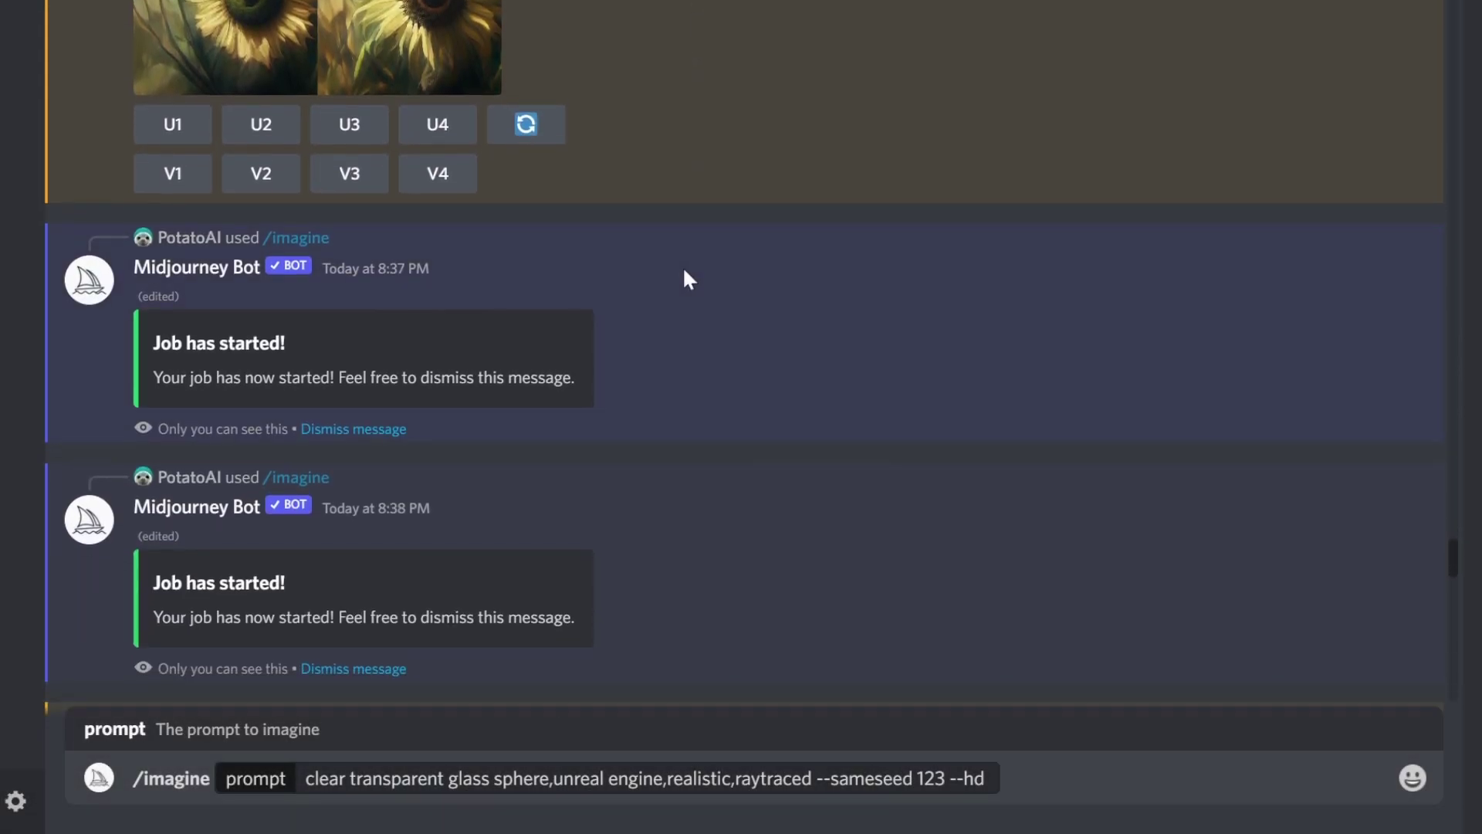
scroll(678, 263, "down", 7)
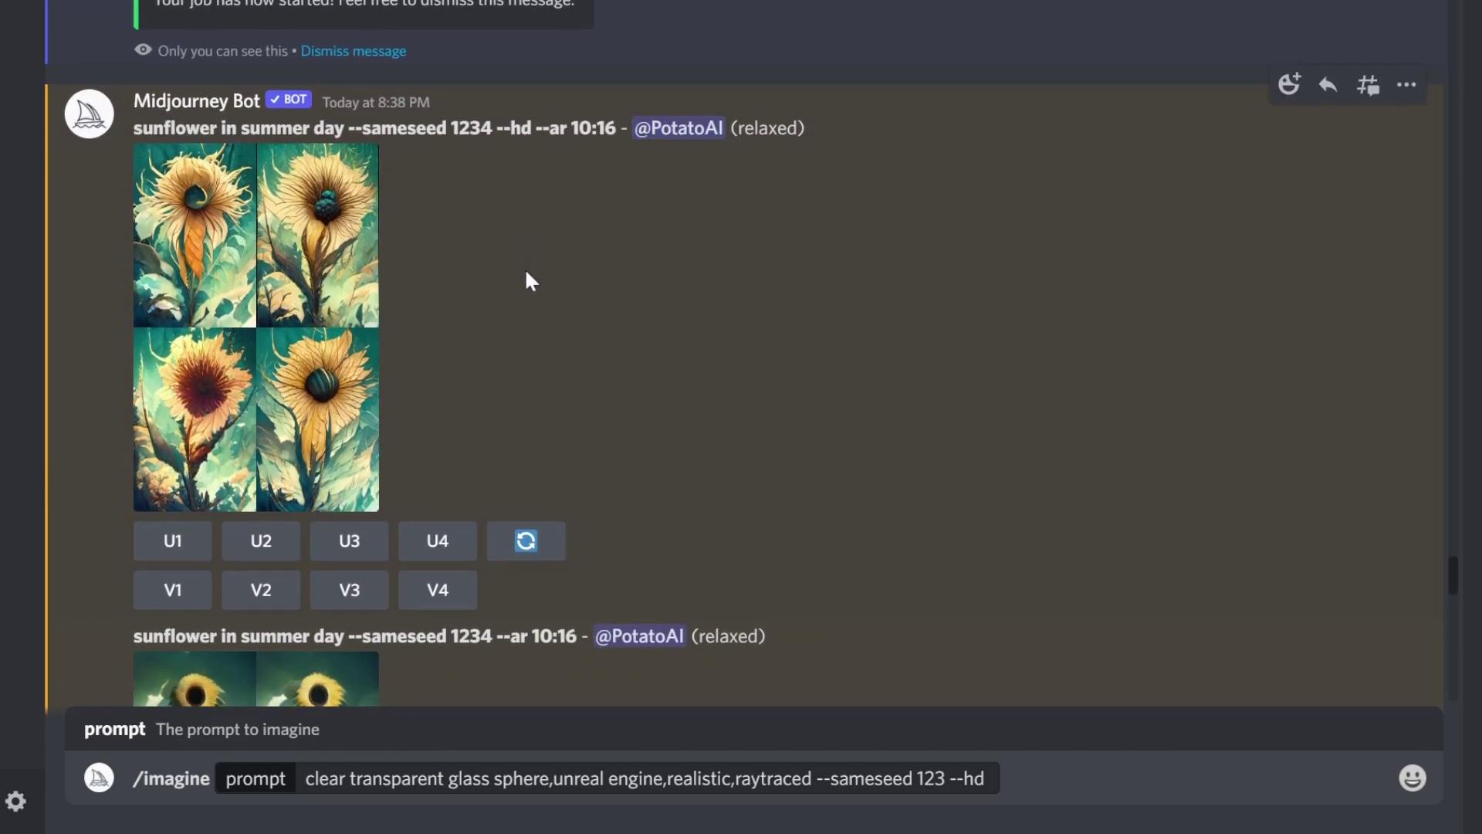
left_click(310, 176)
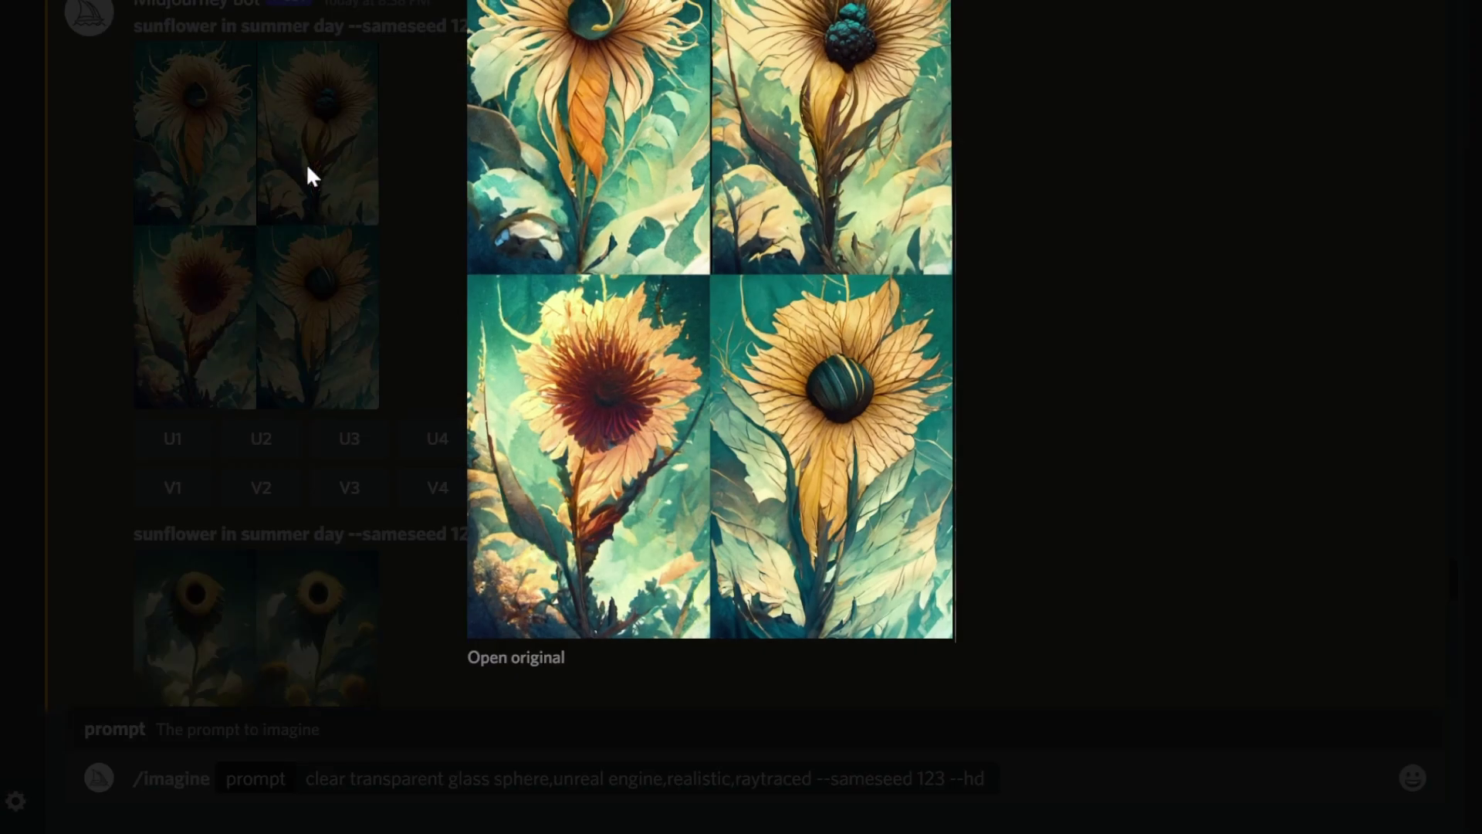
left_click(344, 182)
scroll(552, 163, "up", 2)
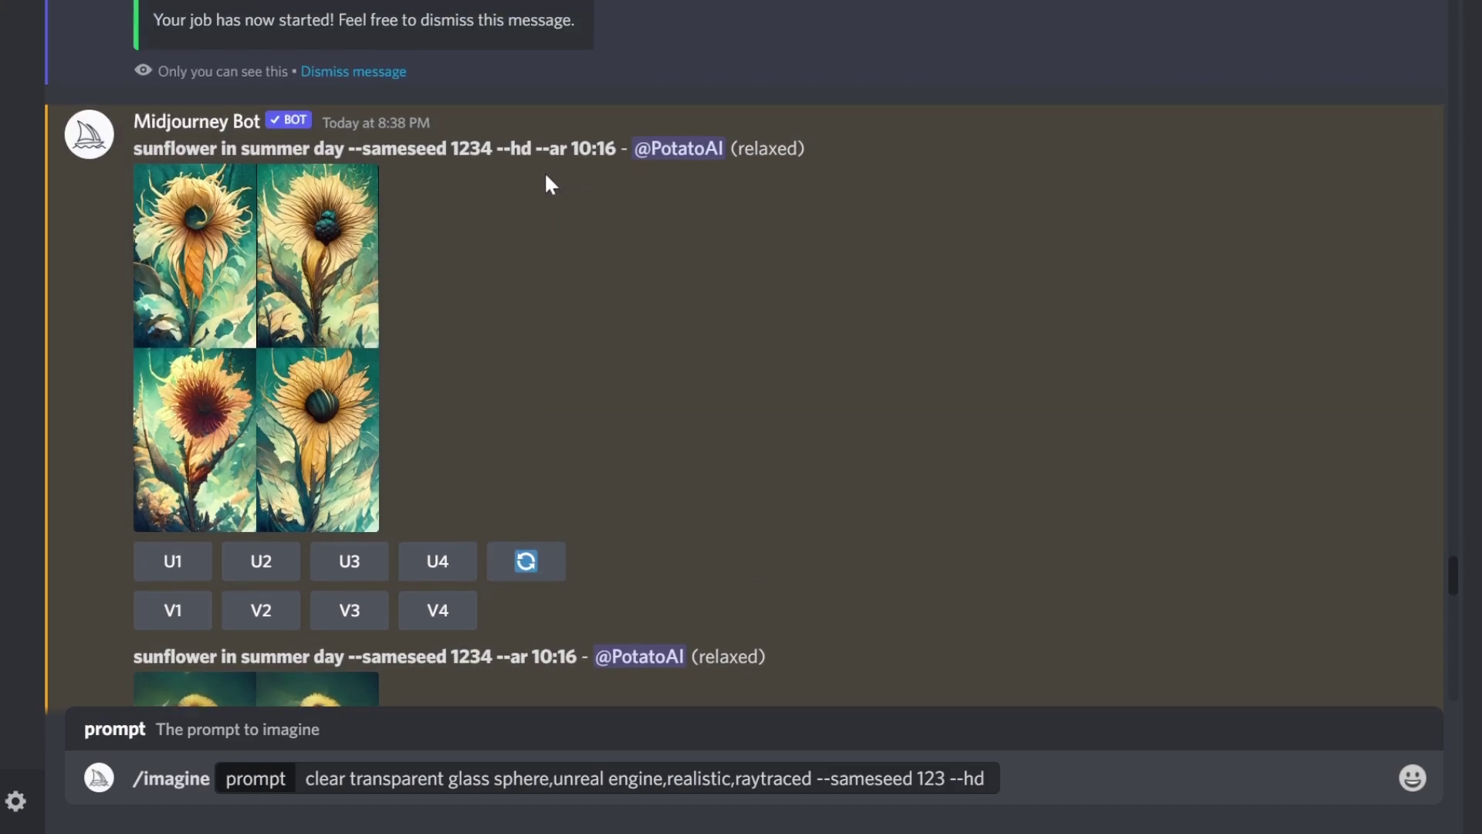
left_click(333, 289)
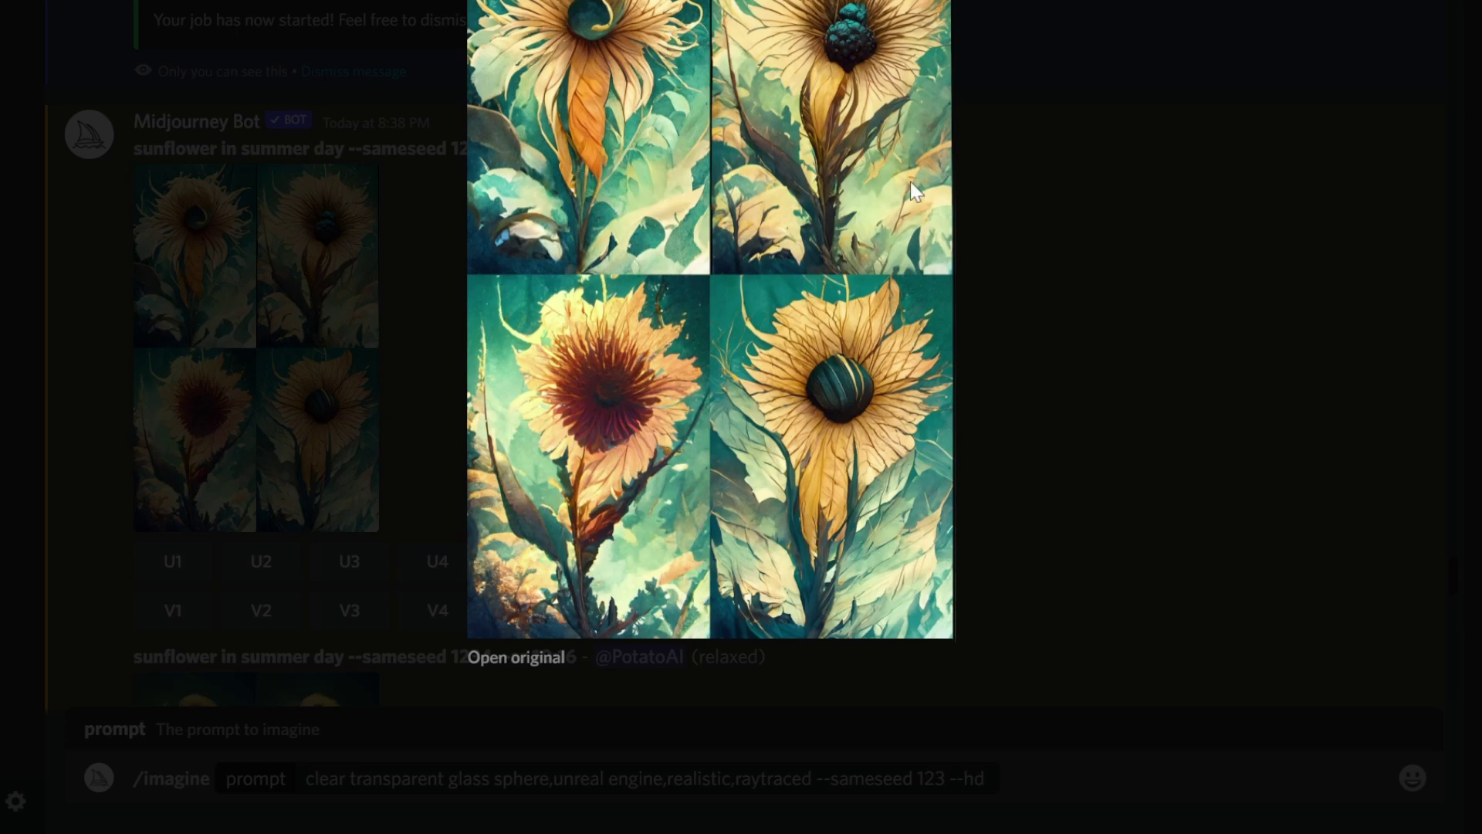
left_click(1090, 289)
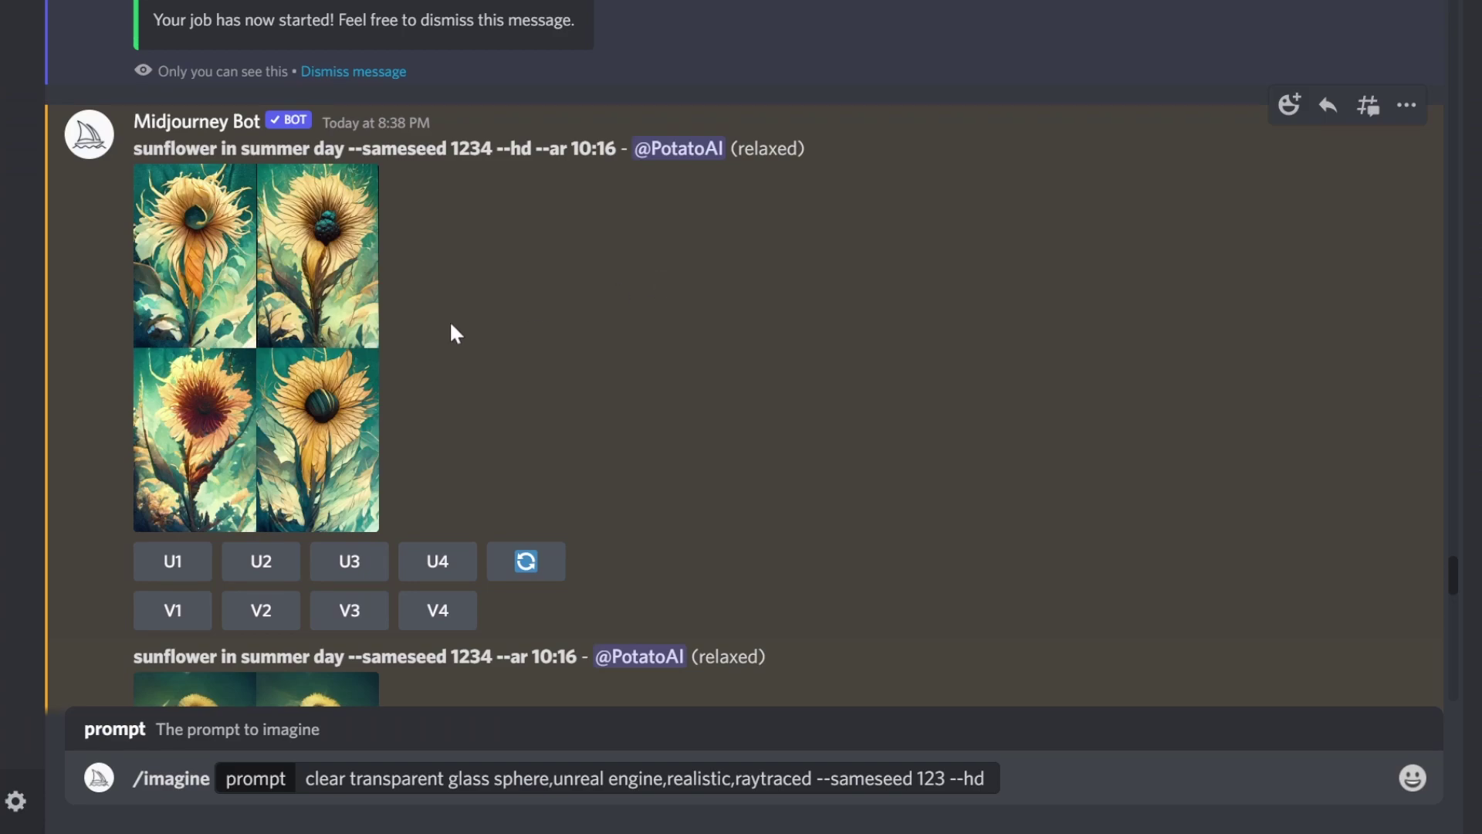
- Enlarge and close the --ar 10:16 sunflower grid made without --hd
scroll(529, 308, "down", 6)
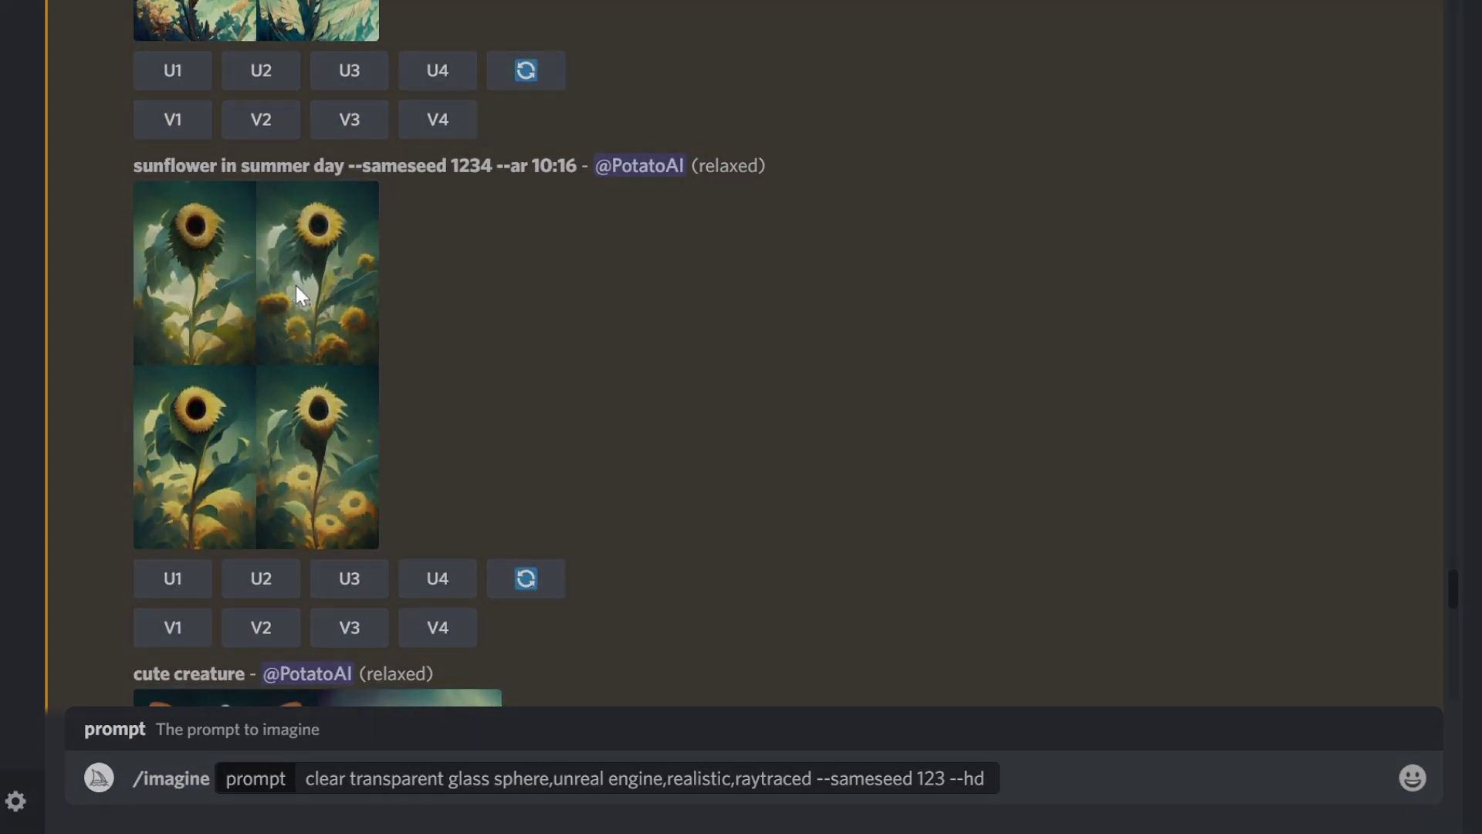
left_click(300, 294)
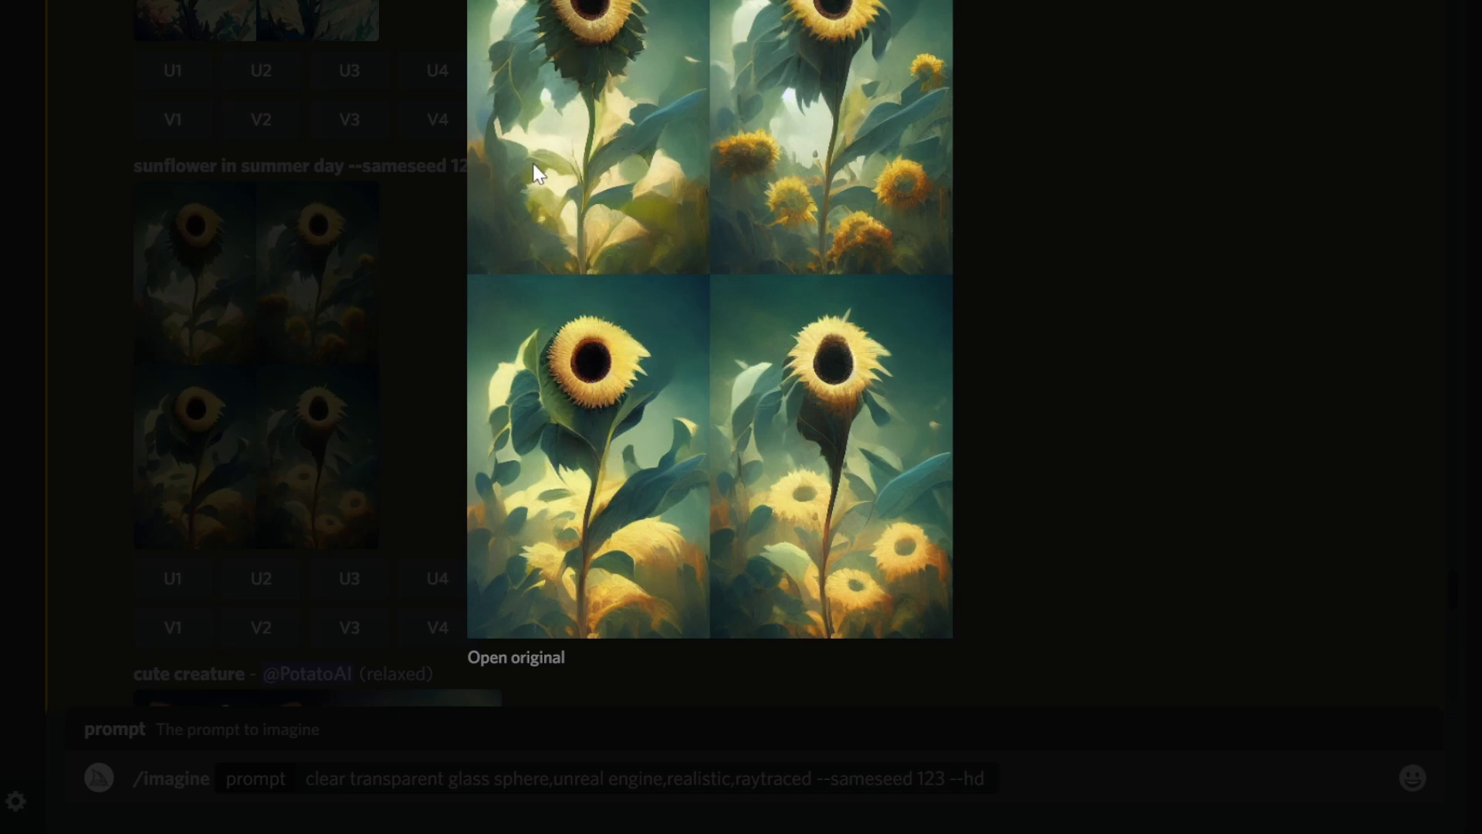
left_click(1155, 301)
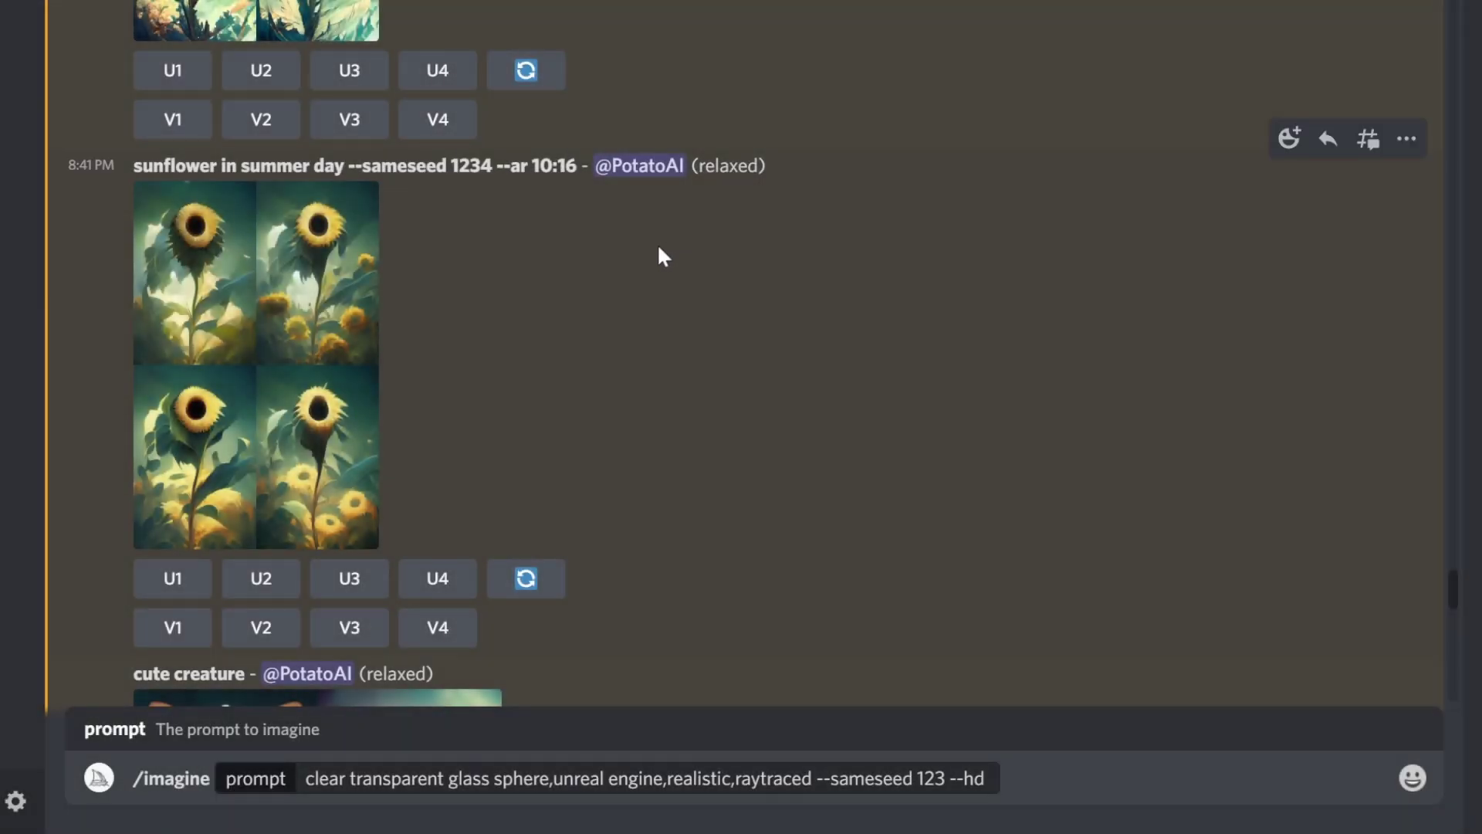
- View the cute creature grid and its --hd version enlarged, then scroll toward the female character results
scroll(641, 262, "down", 4)
scroll(645, 265, "down", 2)
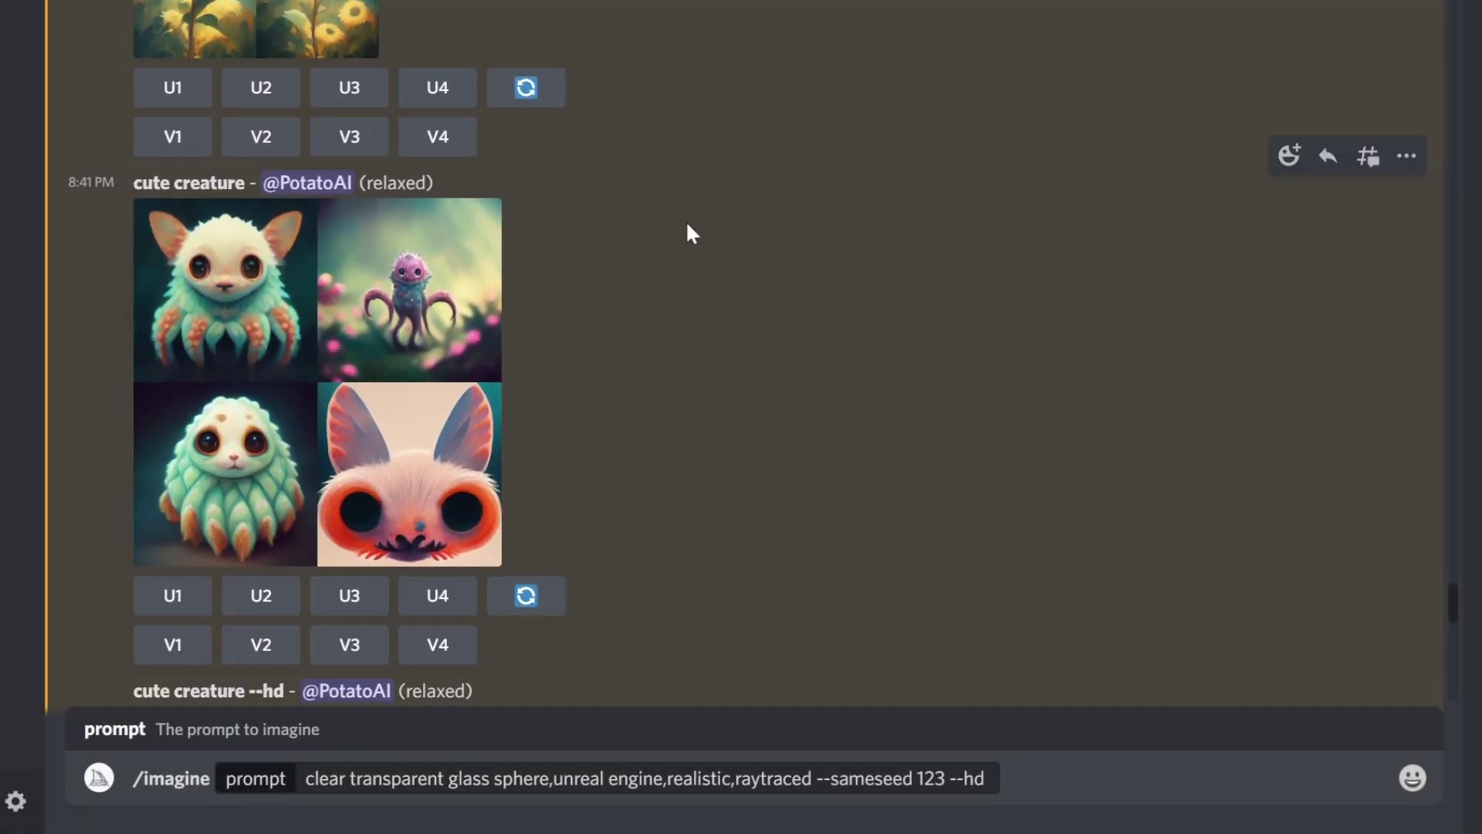
scroll(688, 232, "down", 2)
left_click(233, 166)
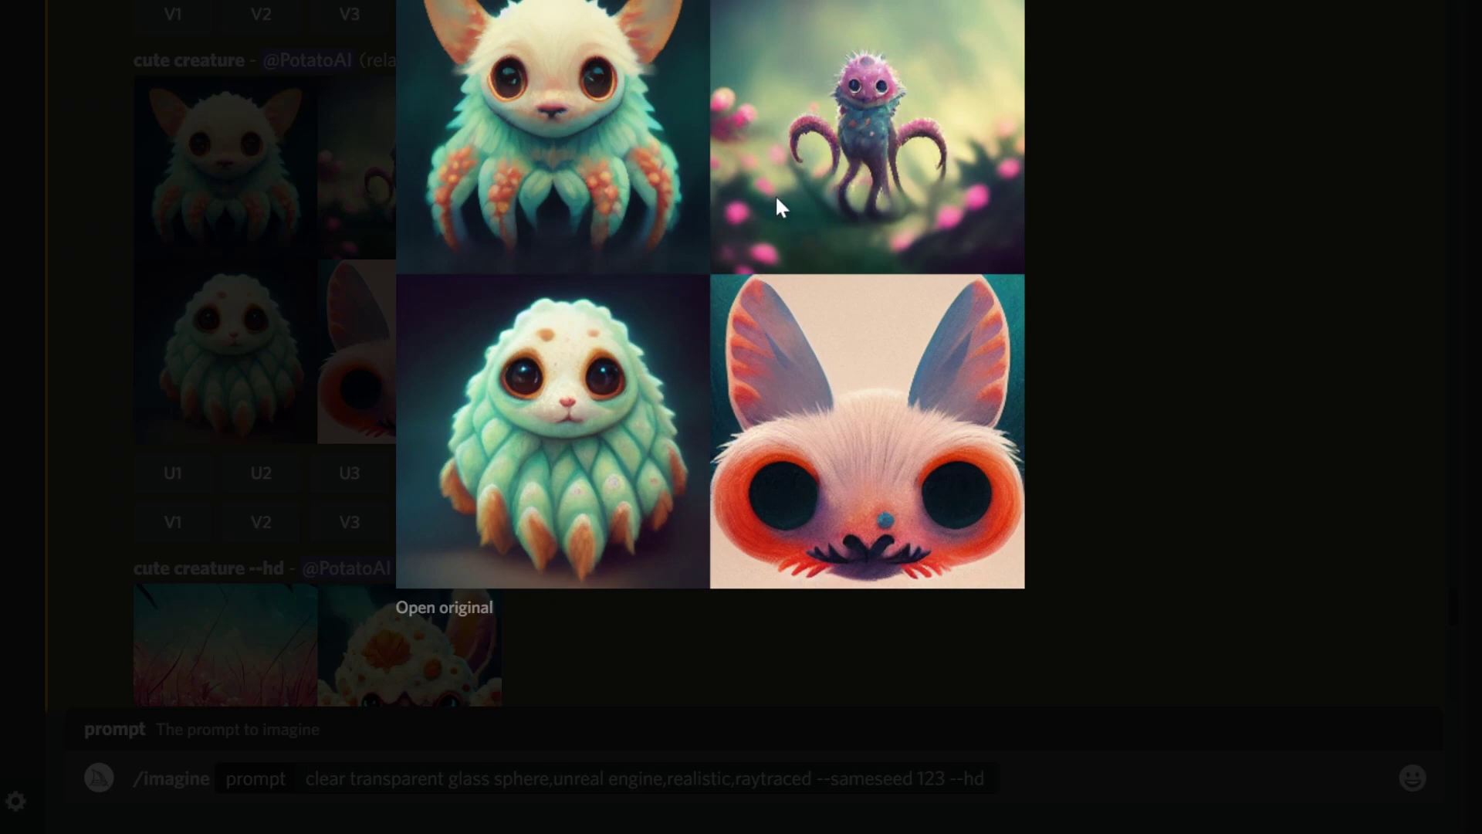
left_click(1161, 245)
scroll(838, 295, "down", 5)
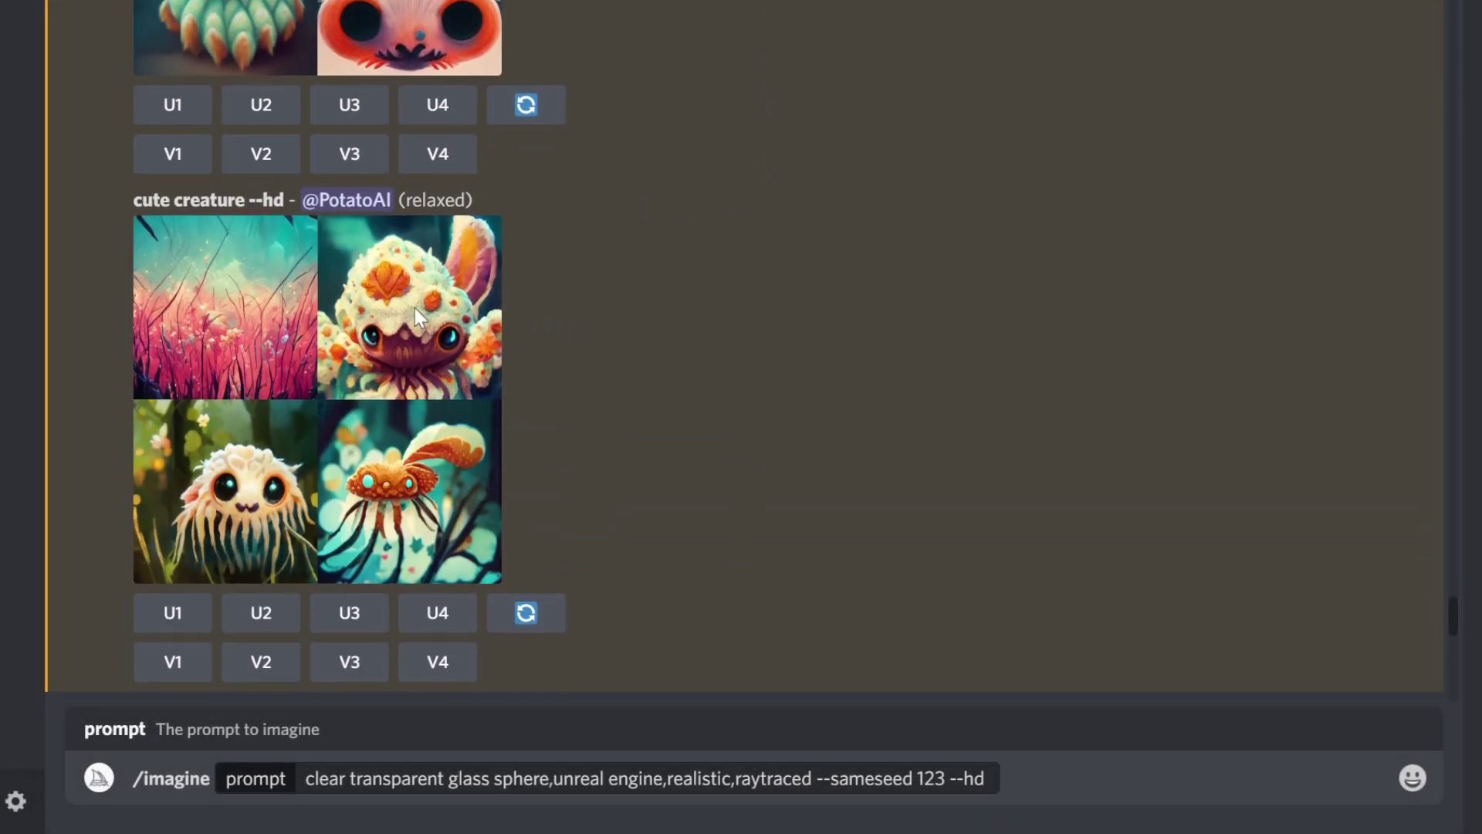
left_click(263, 324)
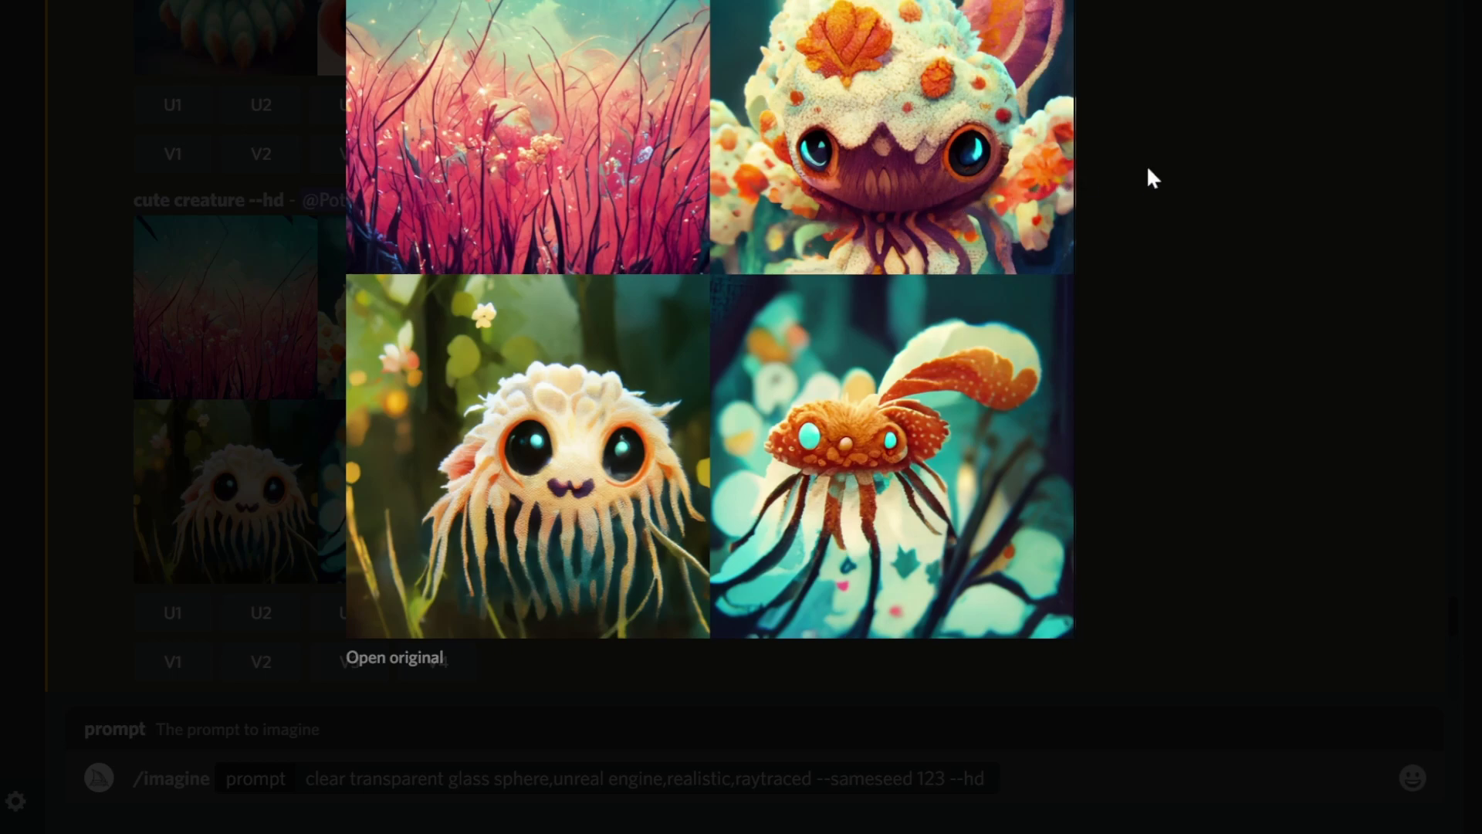
left_click(1212, 163)
scroll(636, 272, "down", 5)
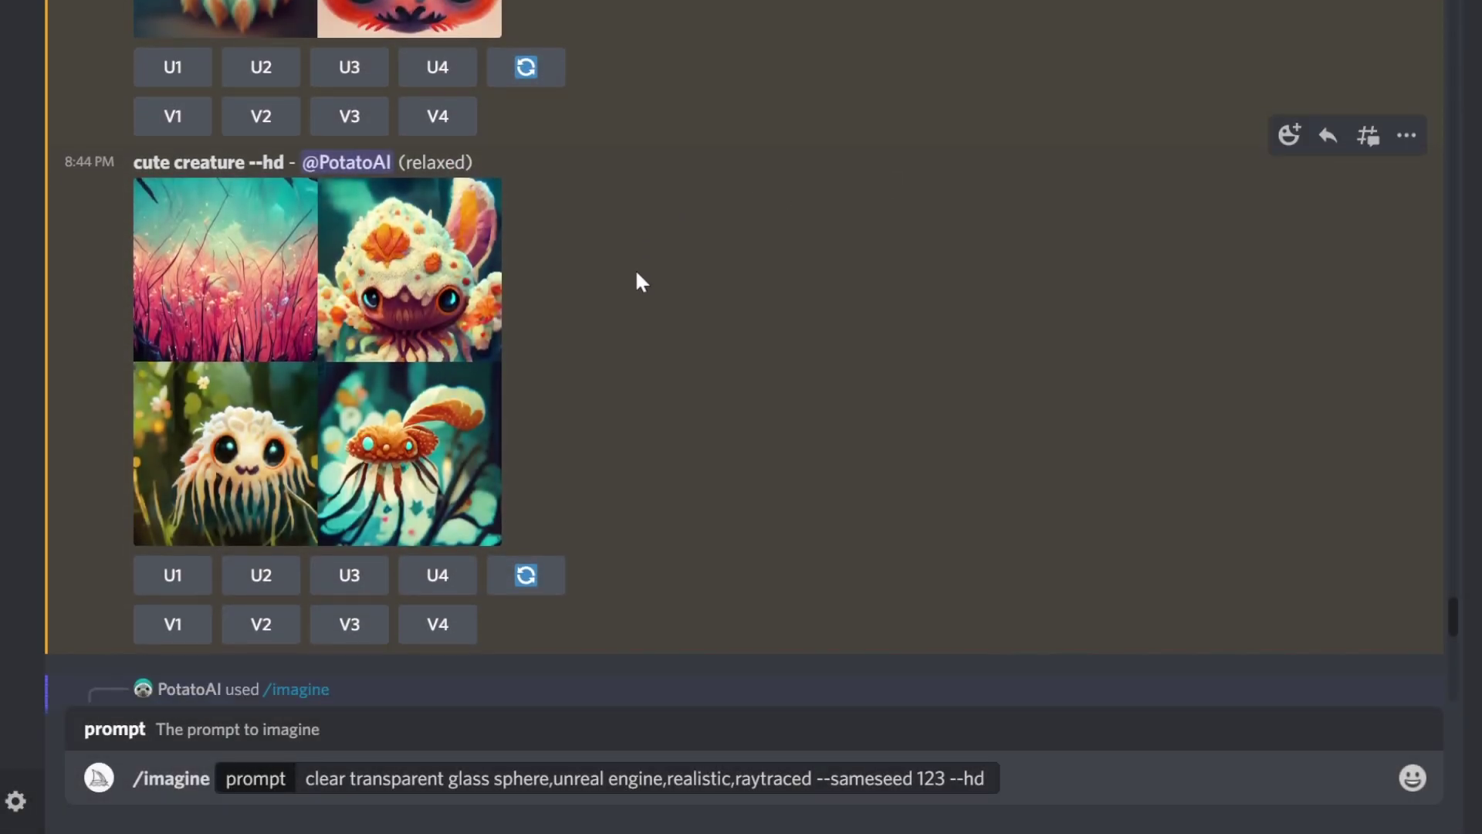
- Enlarge and close the realistic female character --hd grid, then scroll down to the french-fries result
scroll(627, 266, "down", 6)
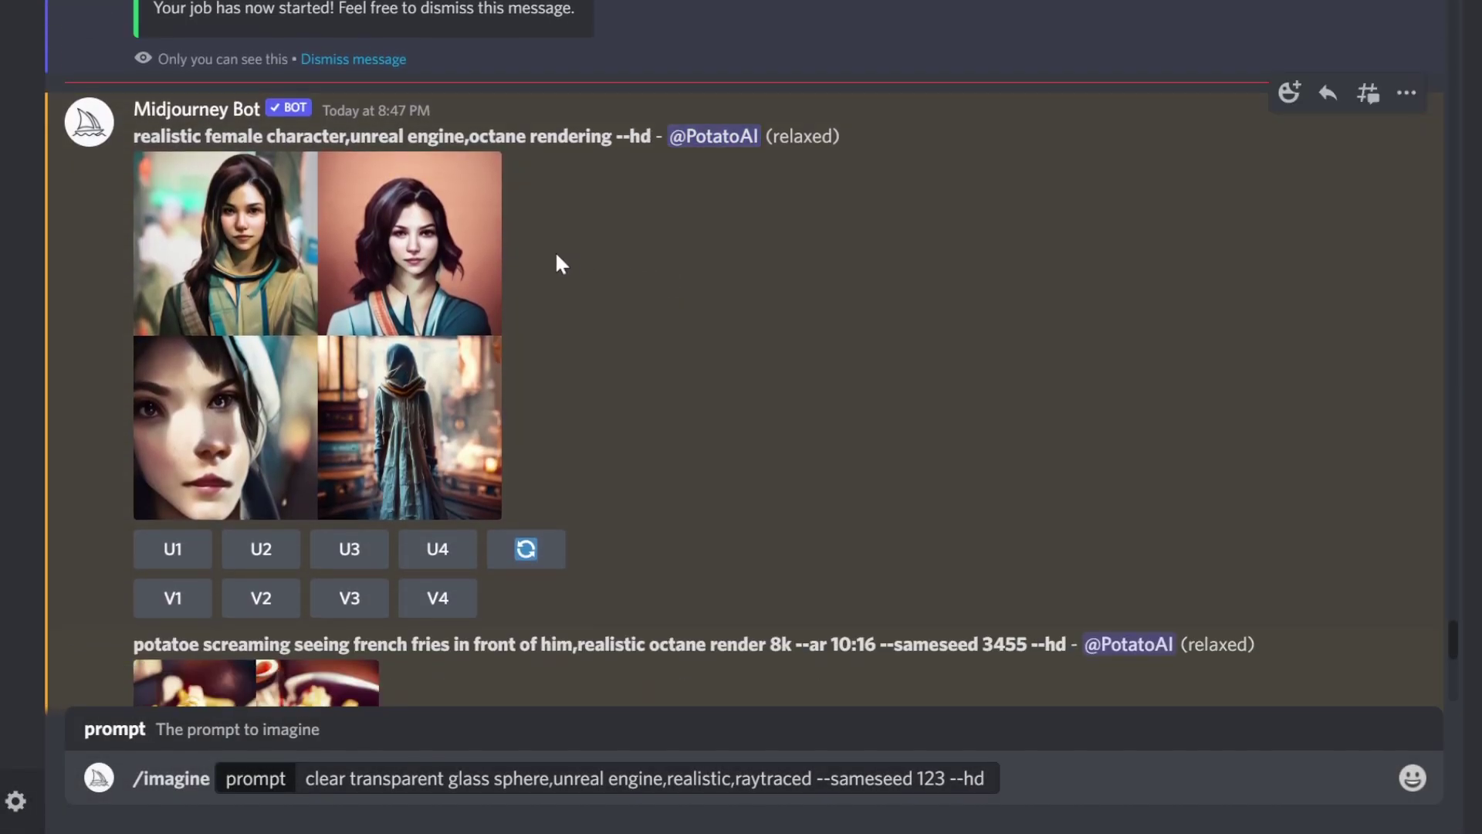
left_click(419, 271)
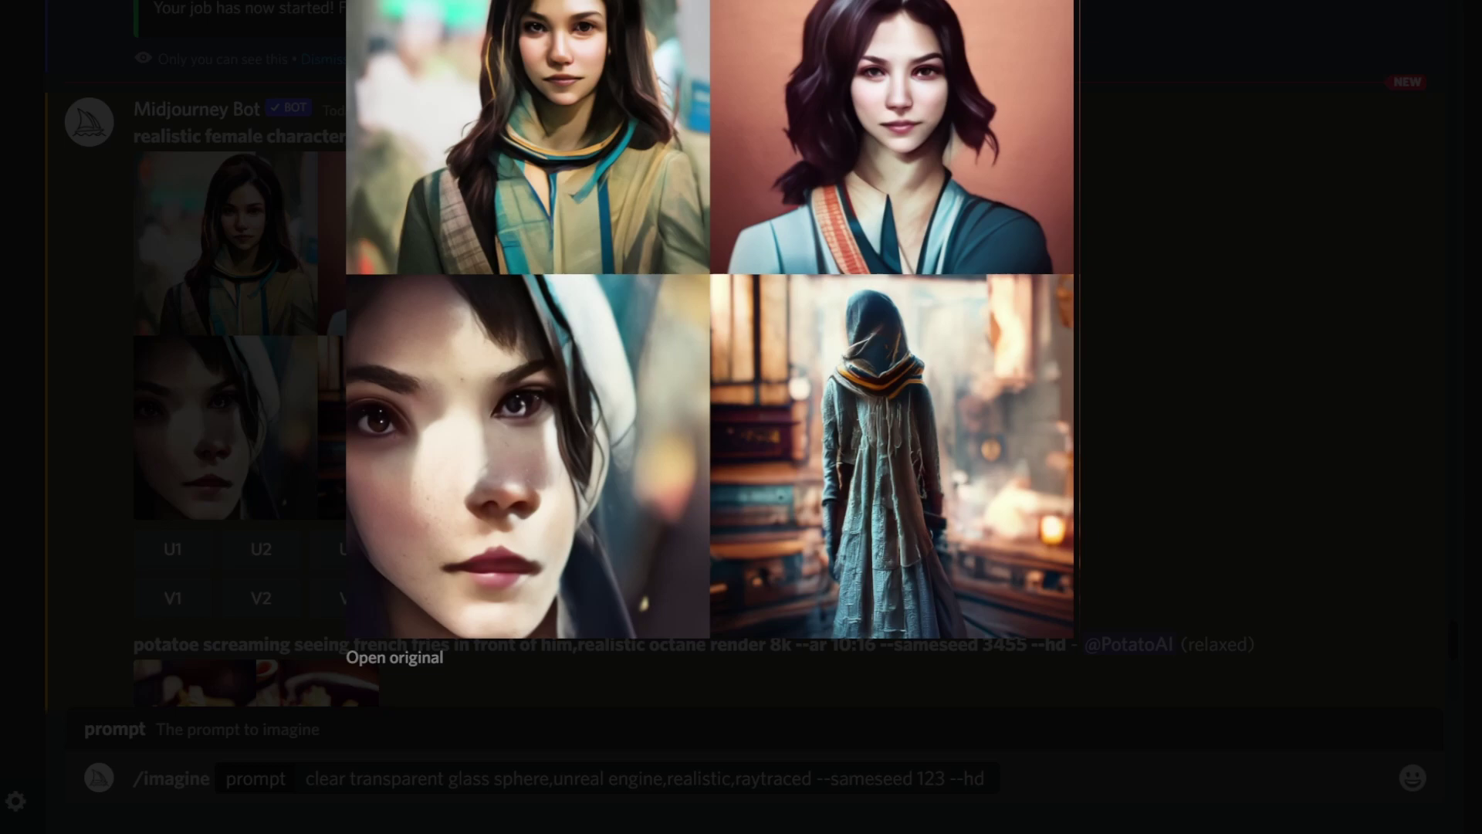
left_click(1209, 256)
scroll(628, 345, "down", 5)
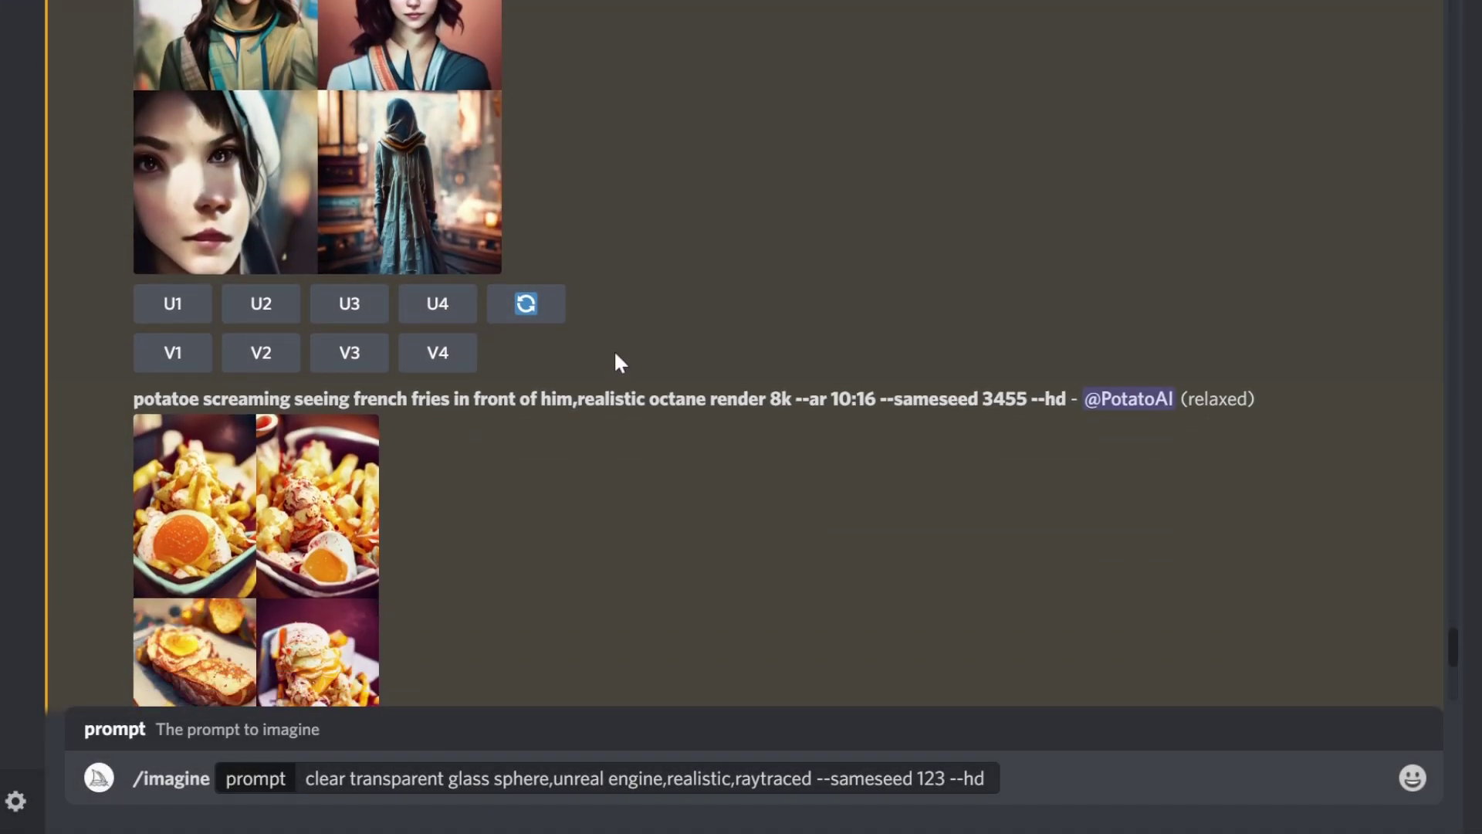
scroll(540, 363, "down", 2)
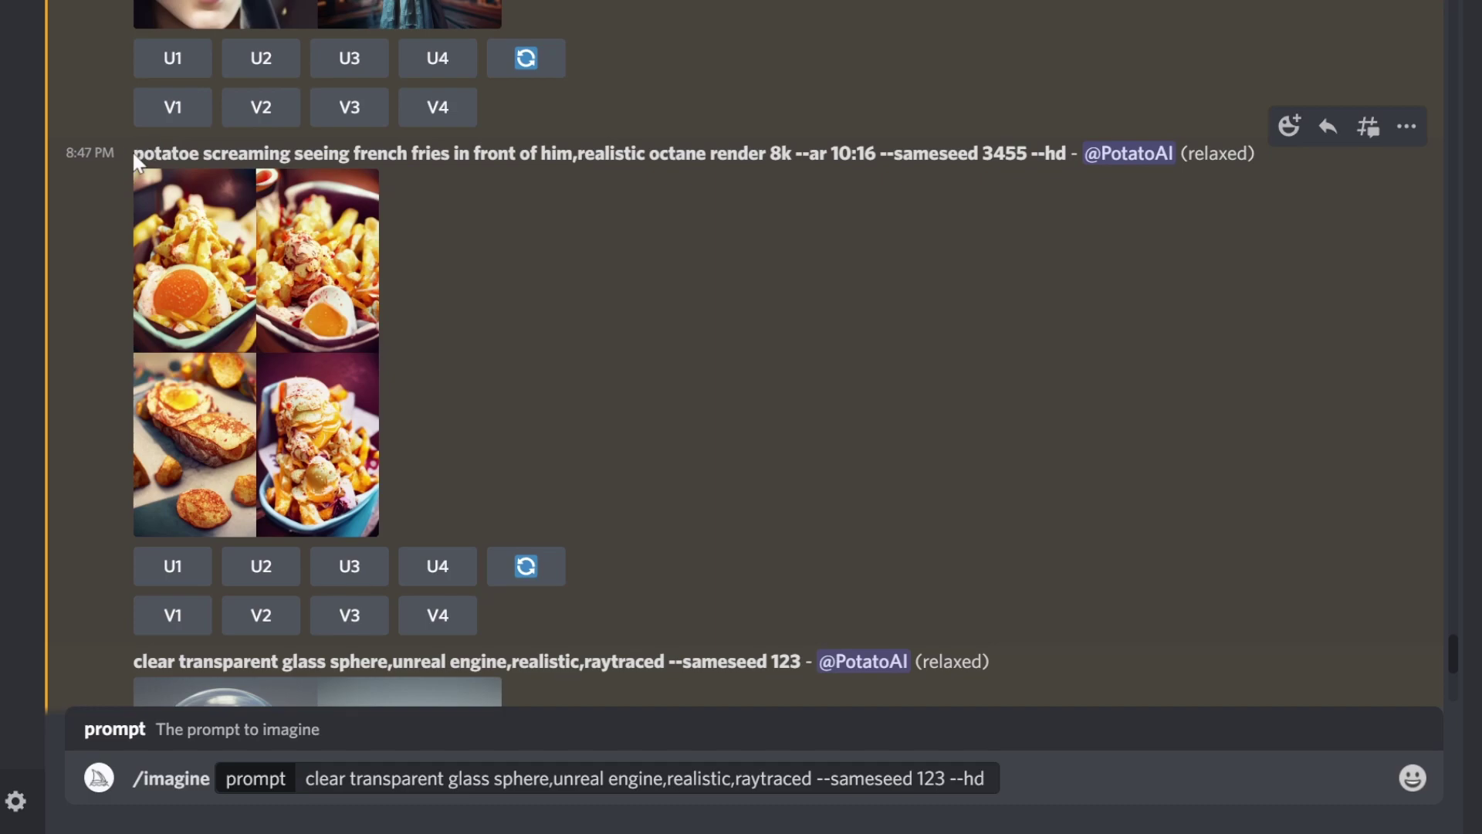
- Select the fries prompt description and its seed number 3455
left_click_drag(134, 153, 790, 153)
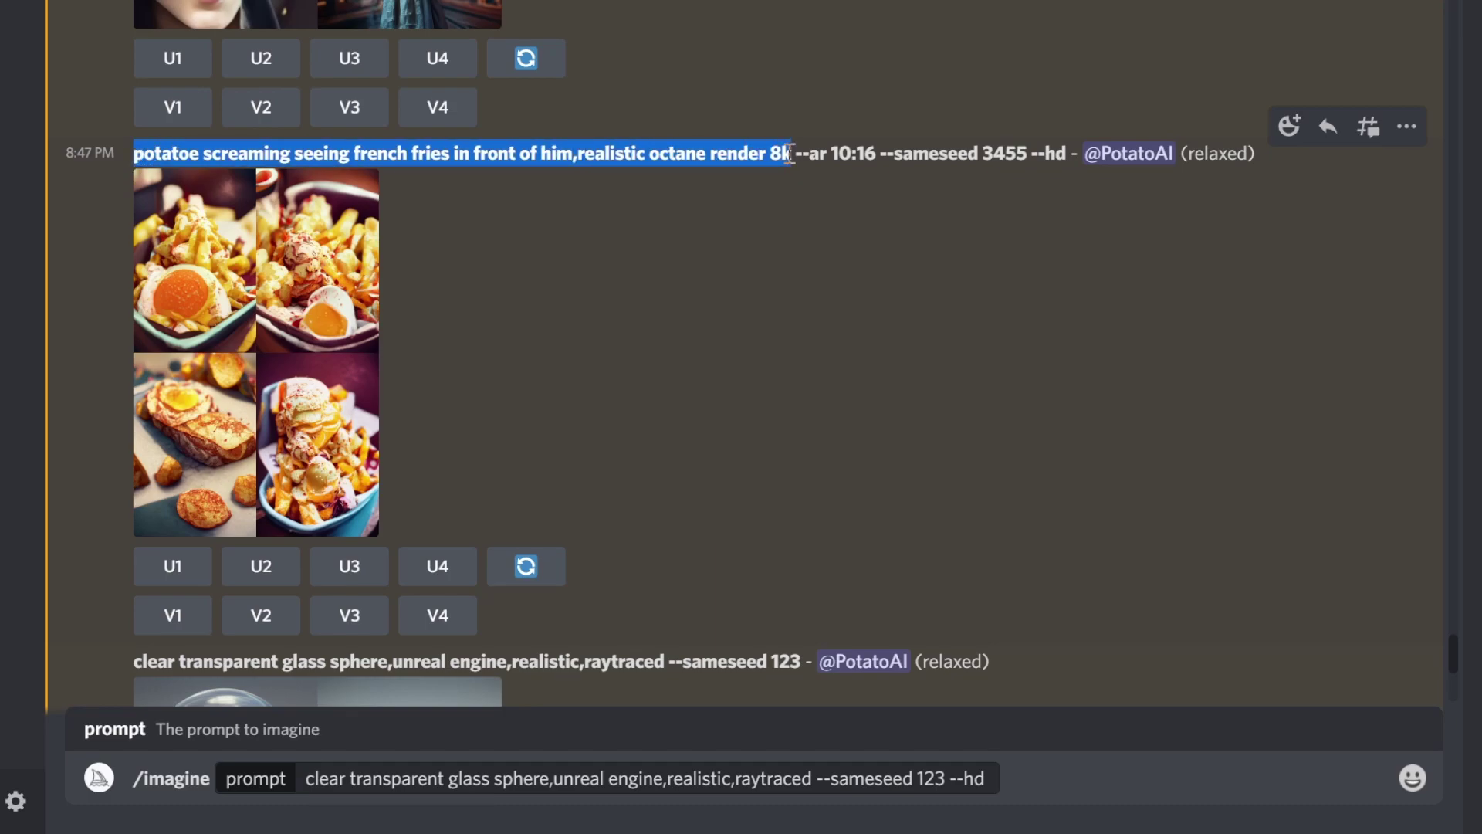
double_click(1011, 154)
scroll(952, 239, "up", 15)
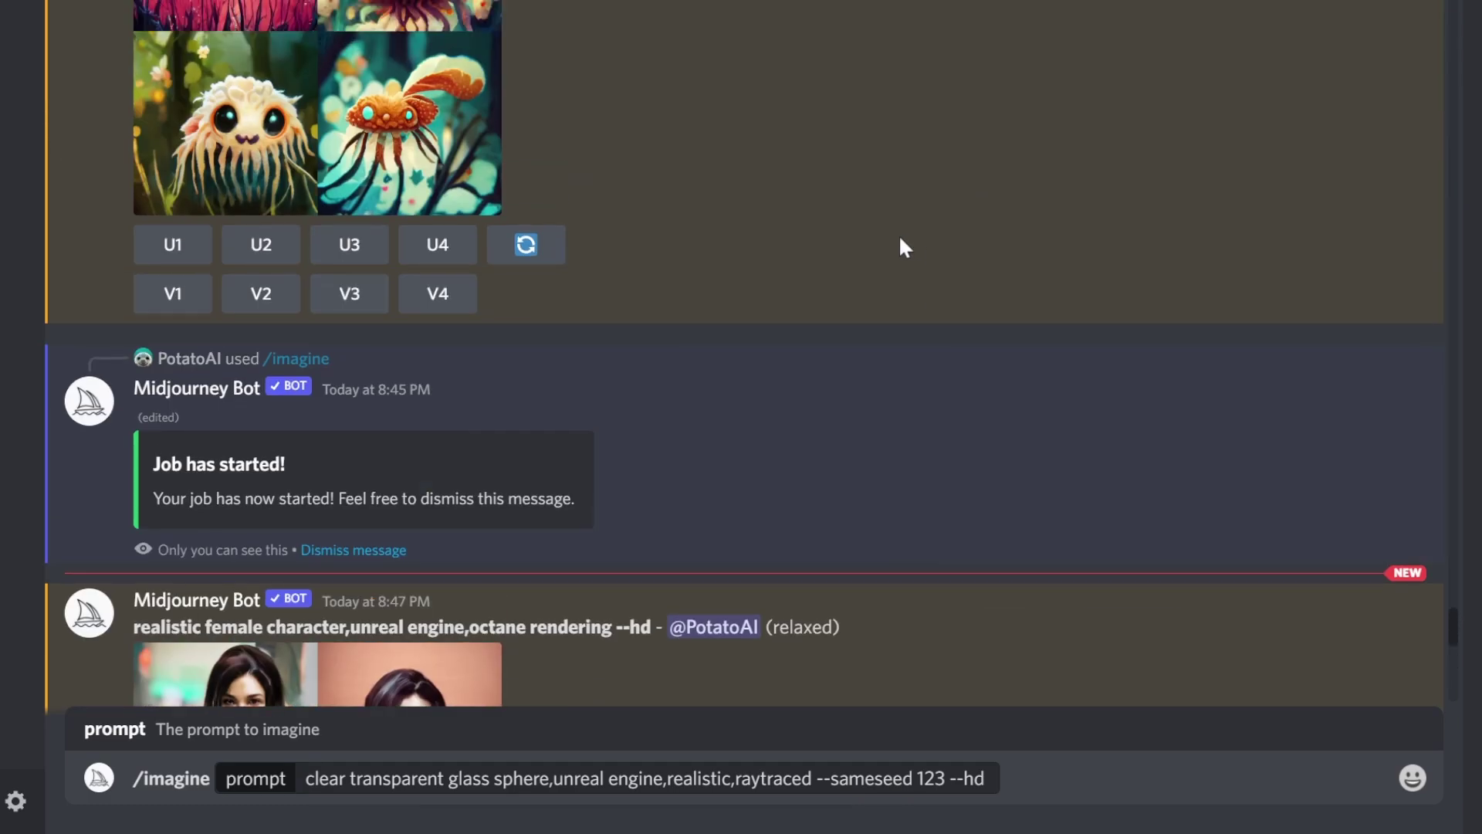
scroll(837, 239, "down", 15)
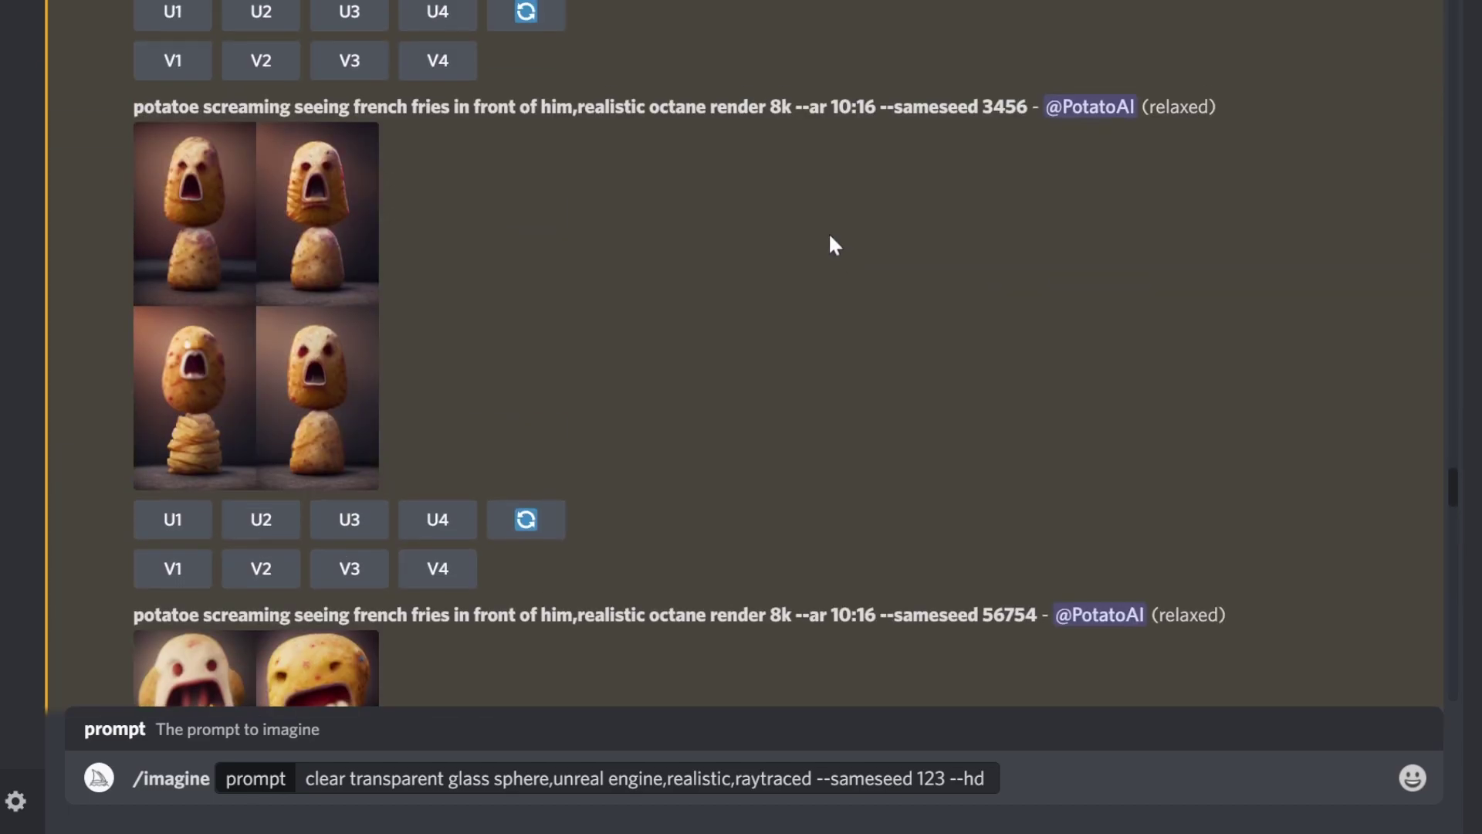
- Compare the seed 3455 and seed 56754 potato grids enlarged
scroll(825, 235, "down", 10)
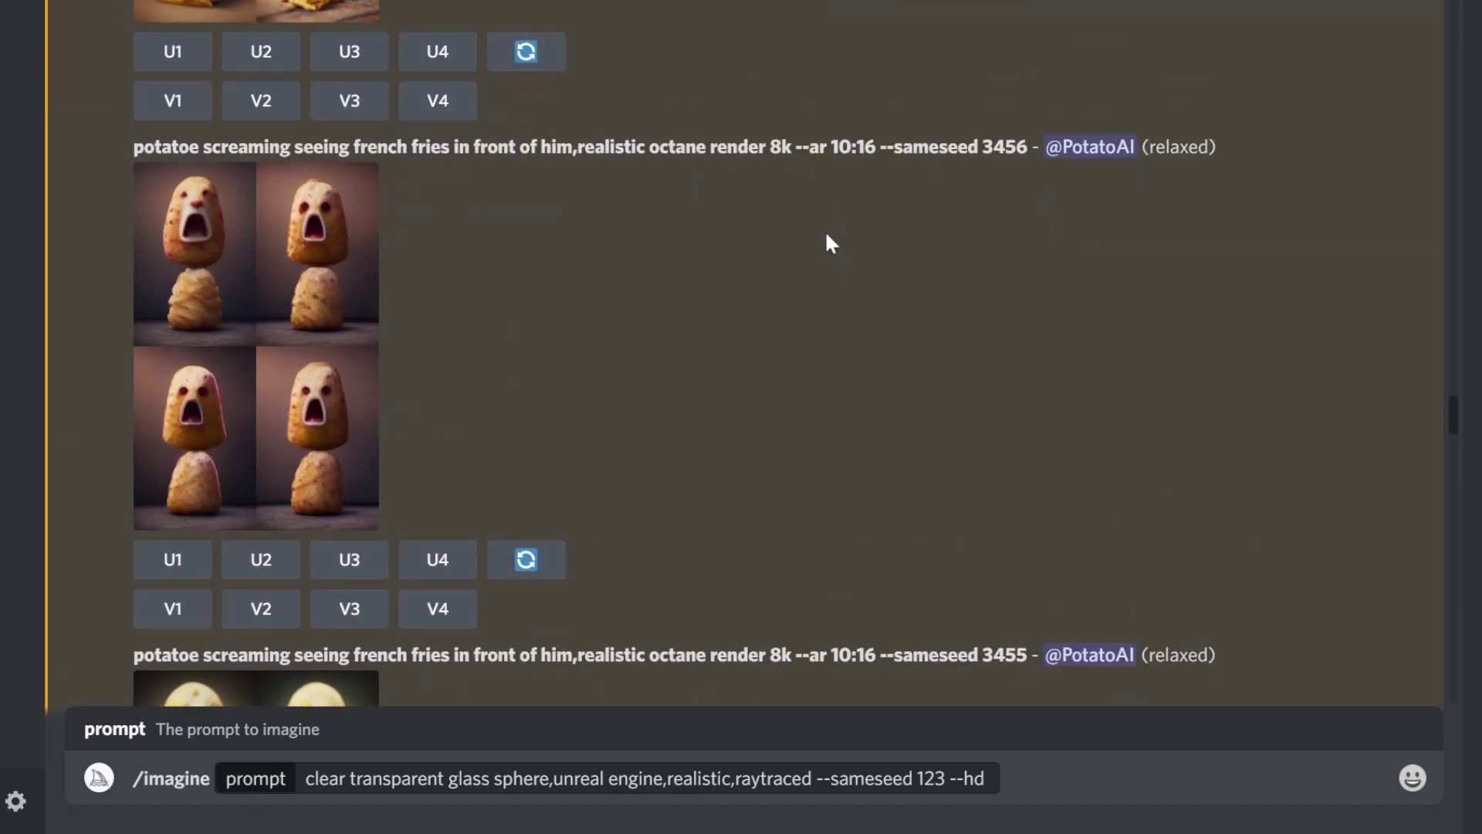
scroll(826, 227, "down", 5)
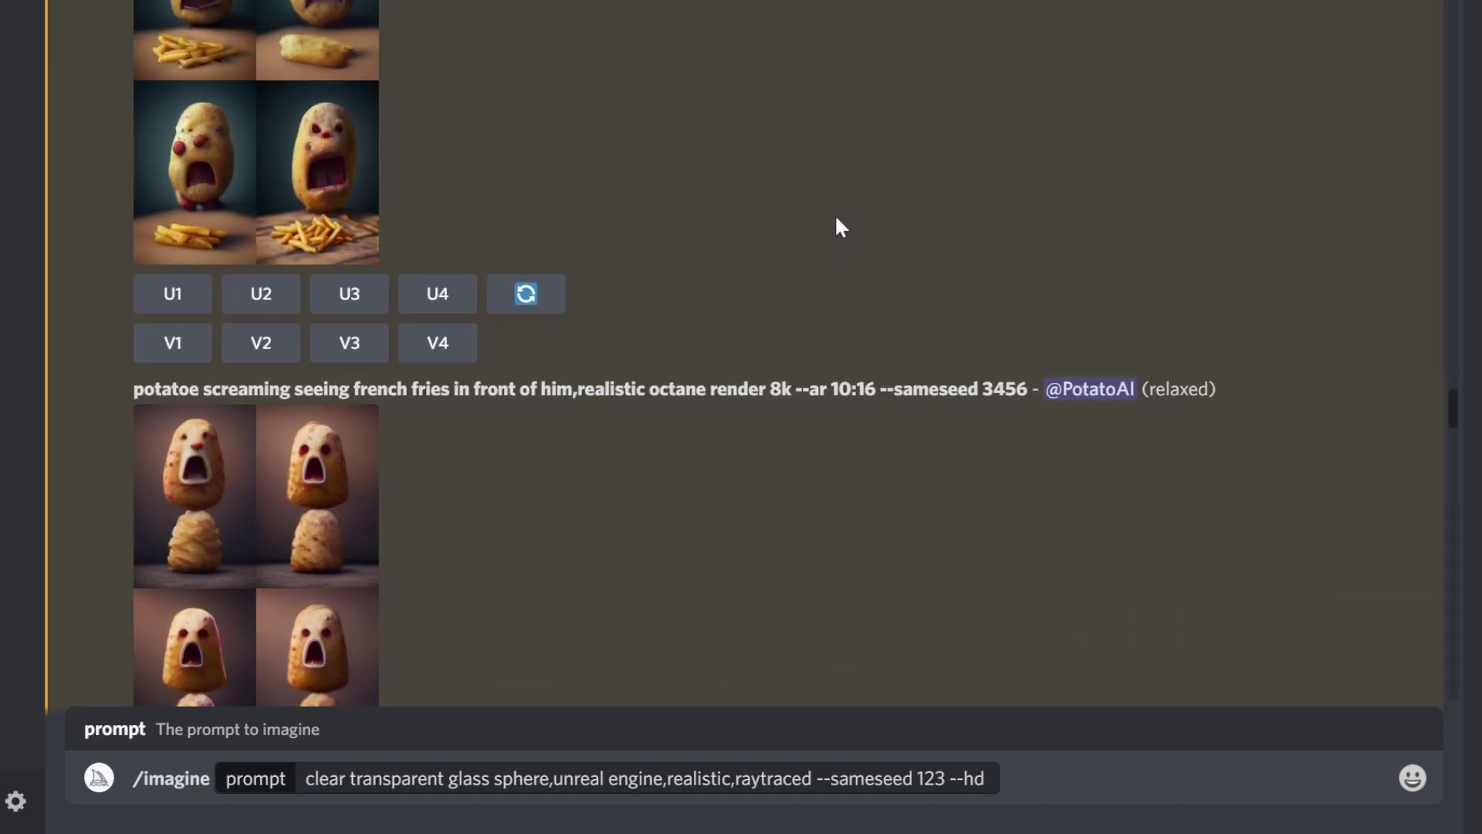
scroll(840, 227, "down", 5)
scroll(836, 224, "down", 5)
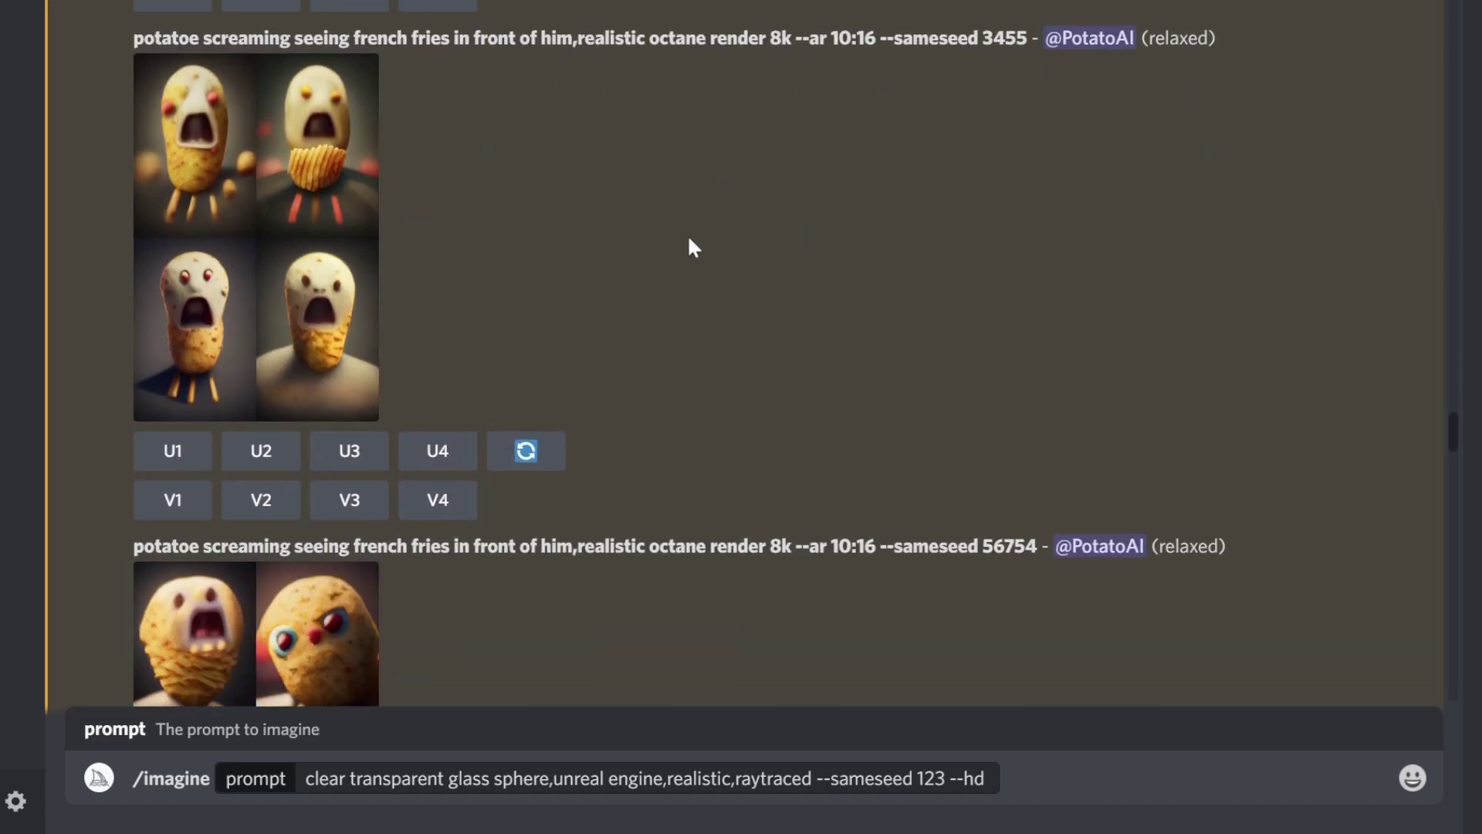
left_click(190, 177)
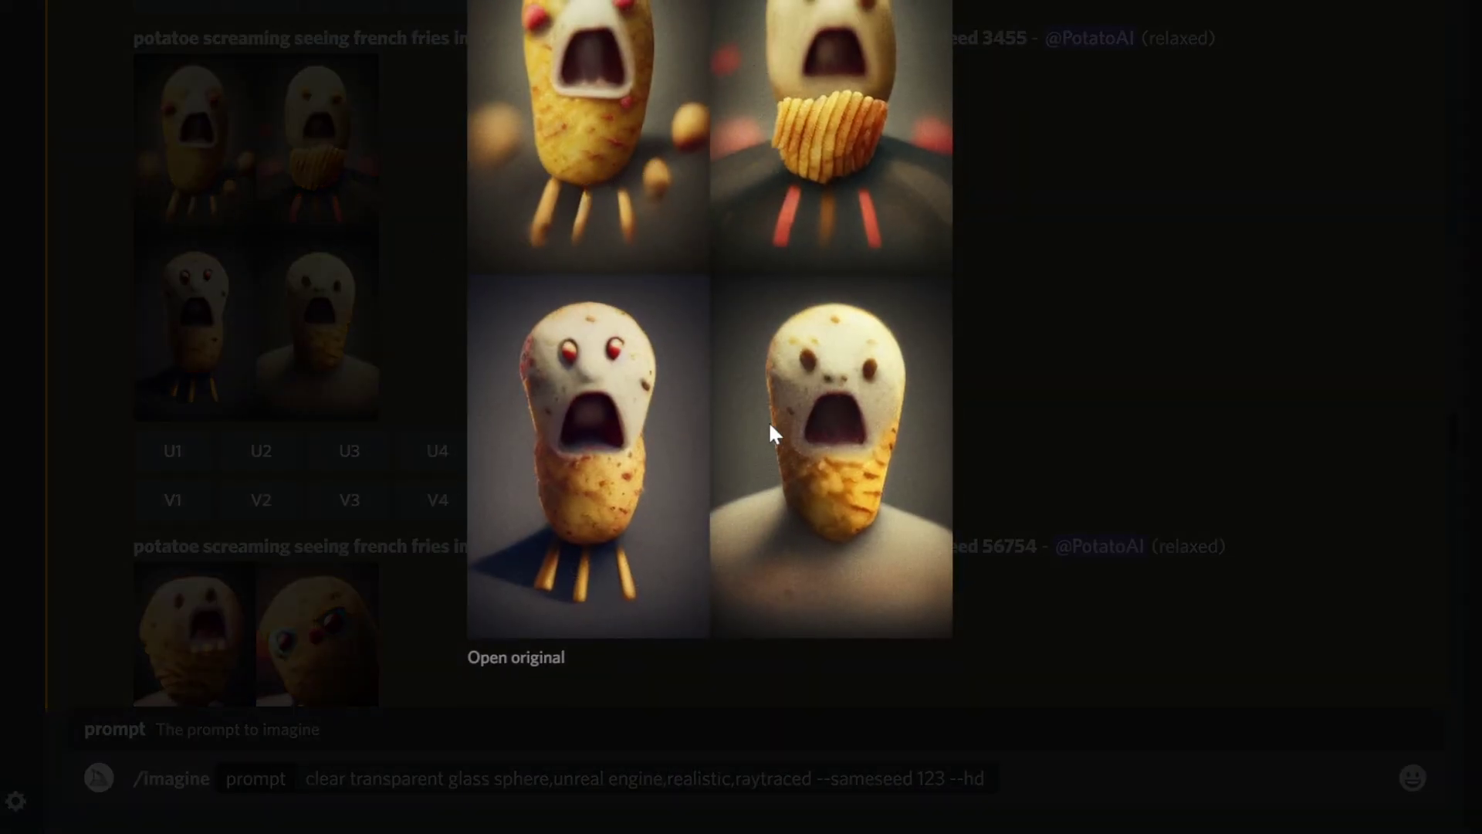
left_click(1157, 340)
scroll(973, 309, "down", 5)
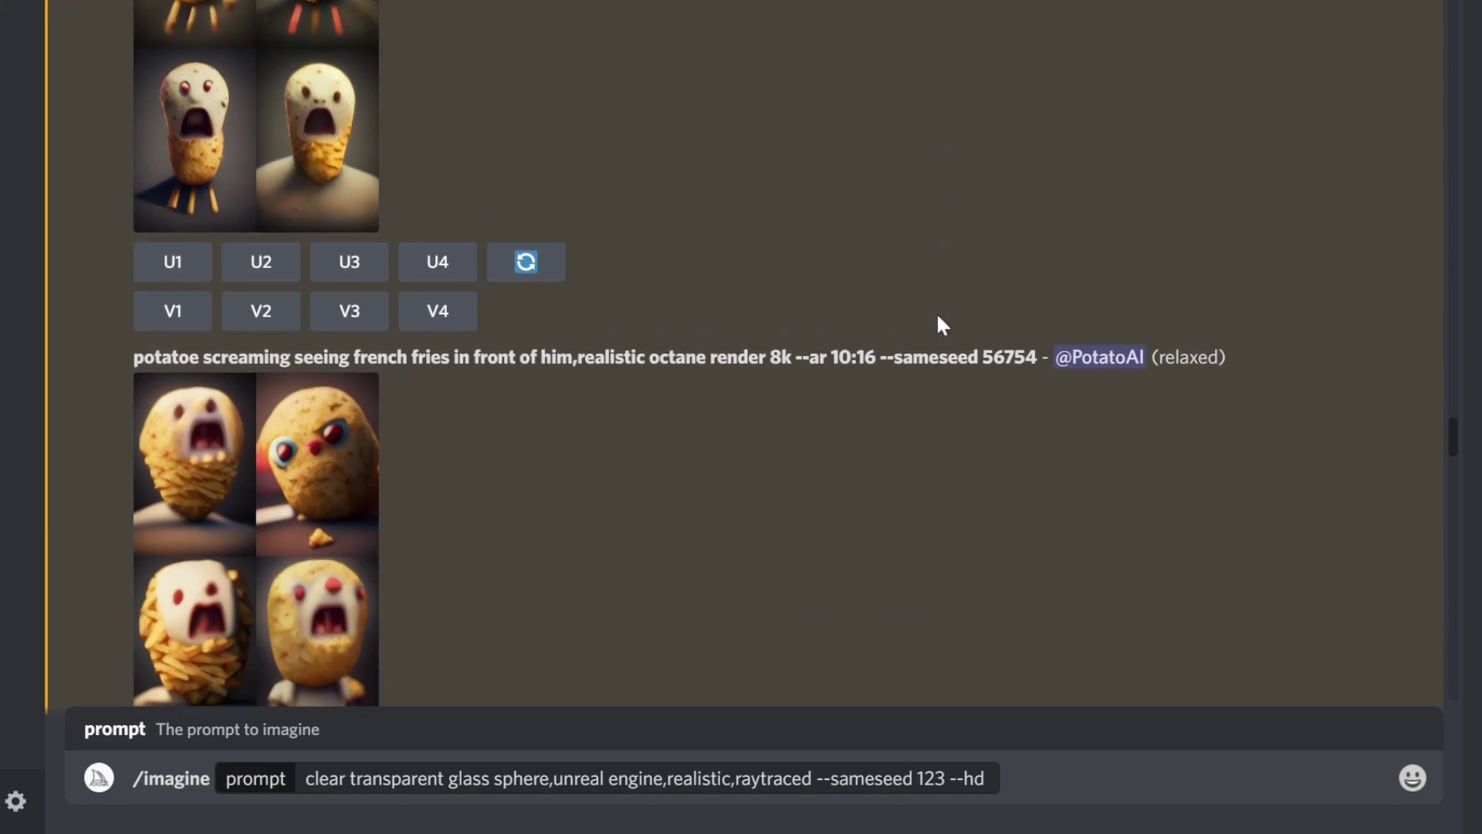
left_click(164, 319)
left_click(957, 204)
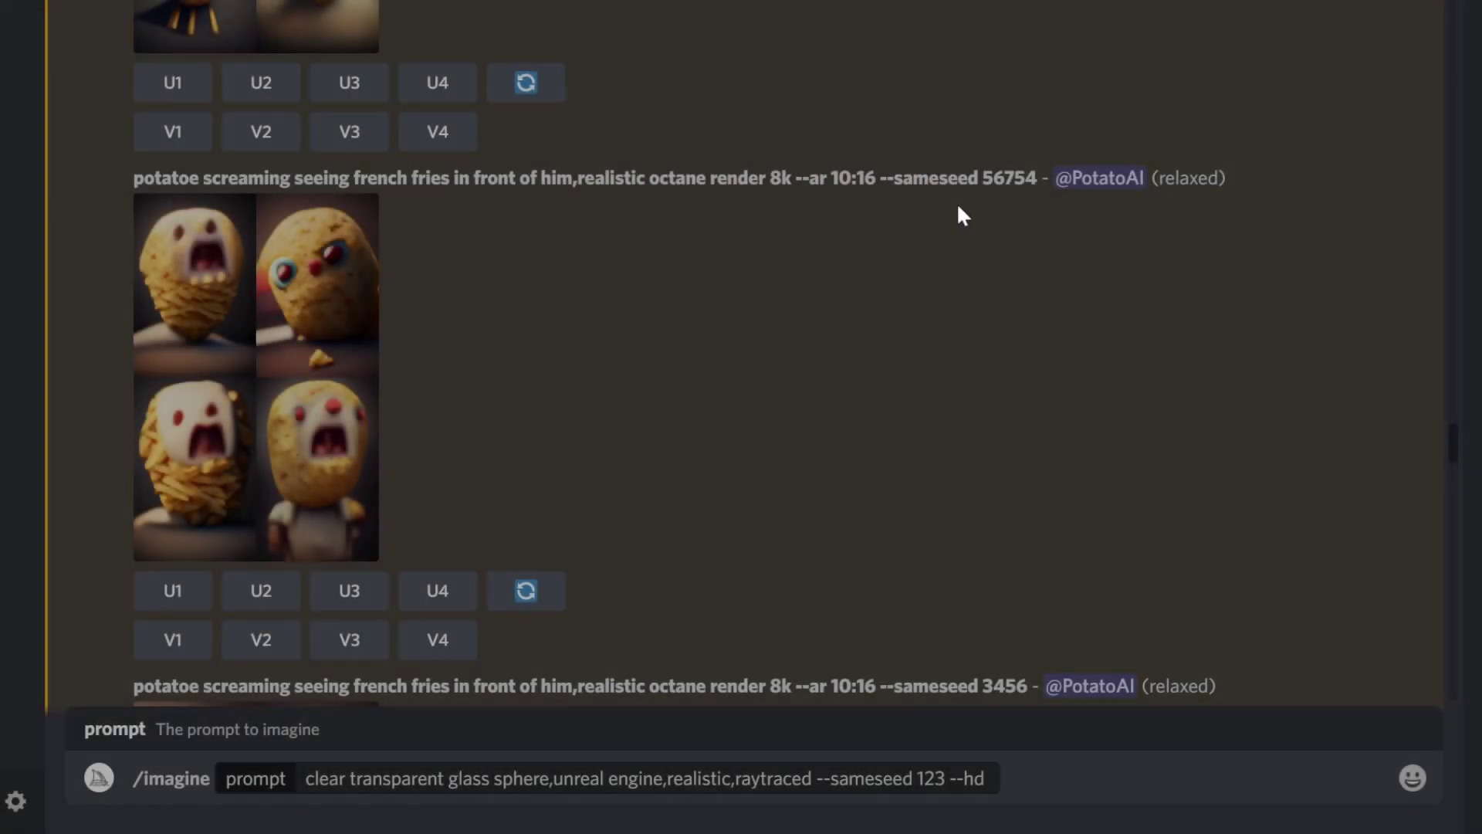
- Enlarge the earlier upscaled potato image, then scroll down to the glass sphere results
scroll(559, 267, "up", 5)
scroll(562, 280, "up", 15)
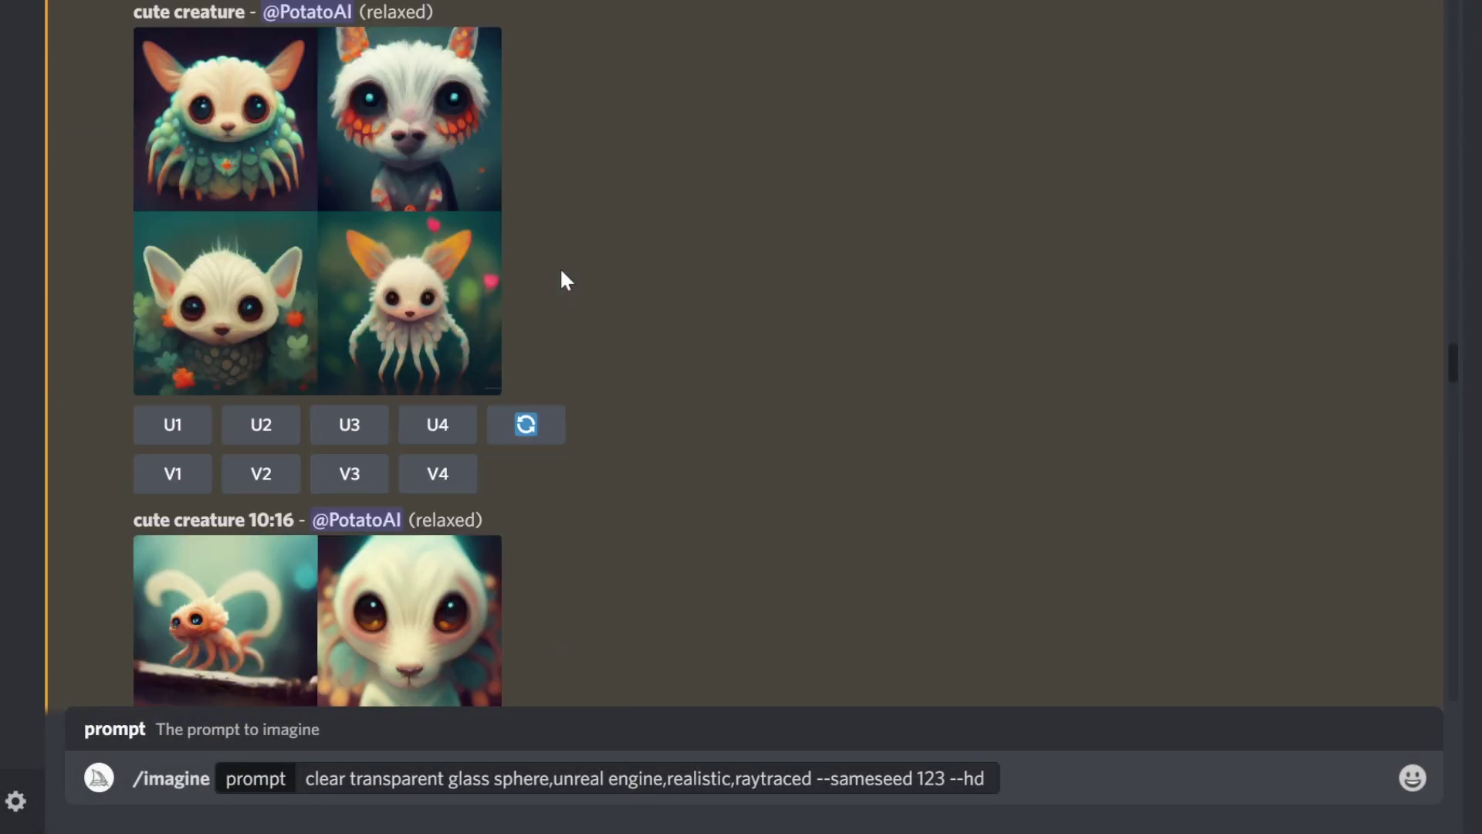
scroll(563, 270, "up", 15)
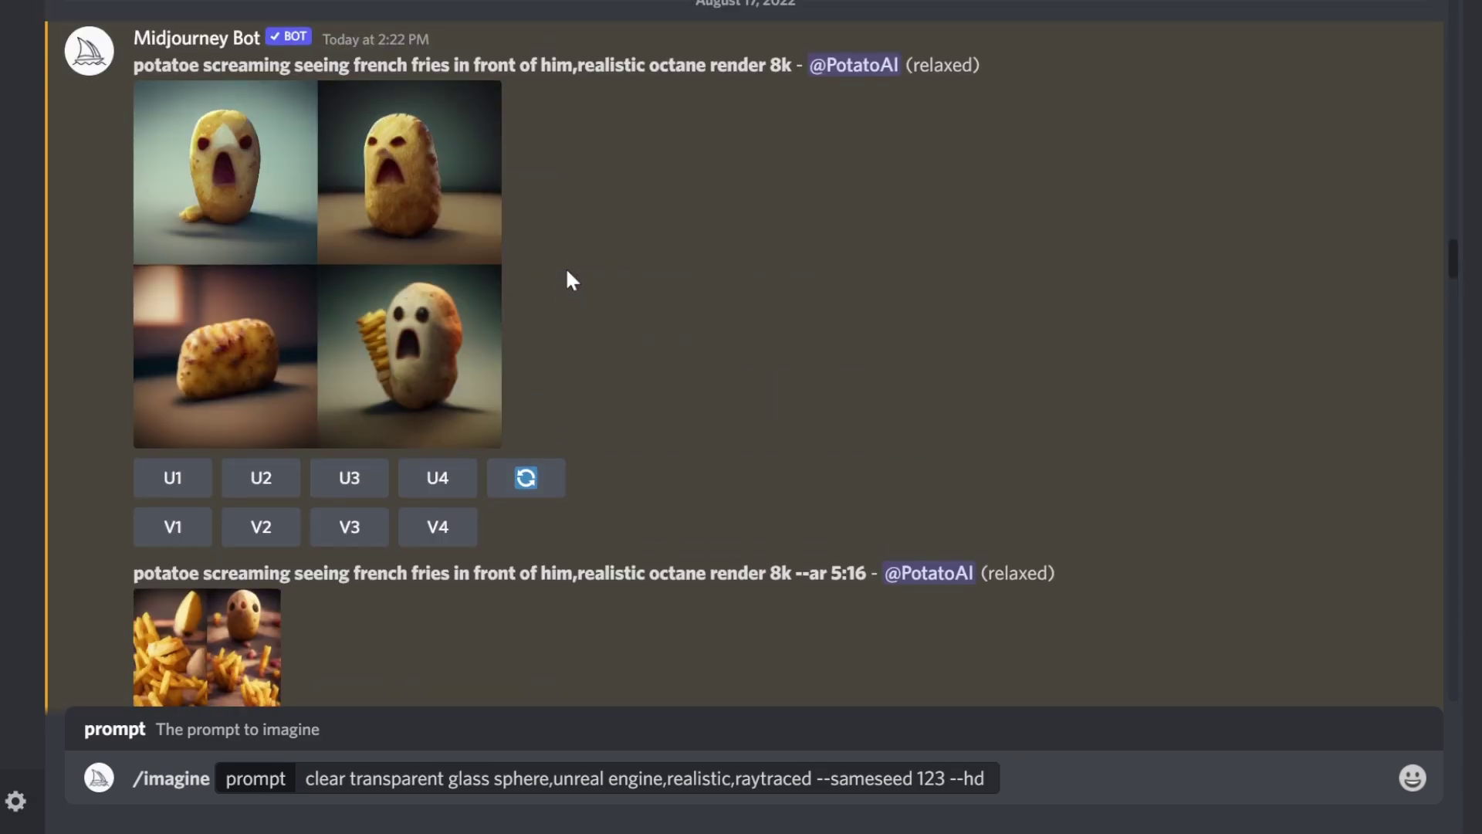
scroll(545, 262, "up", 15)
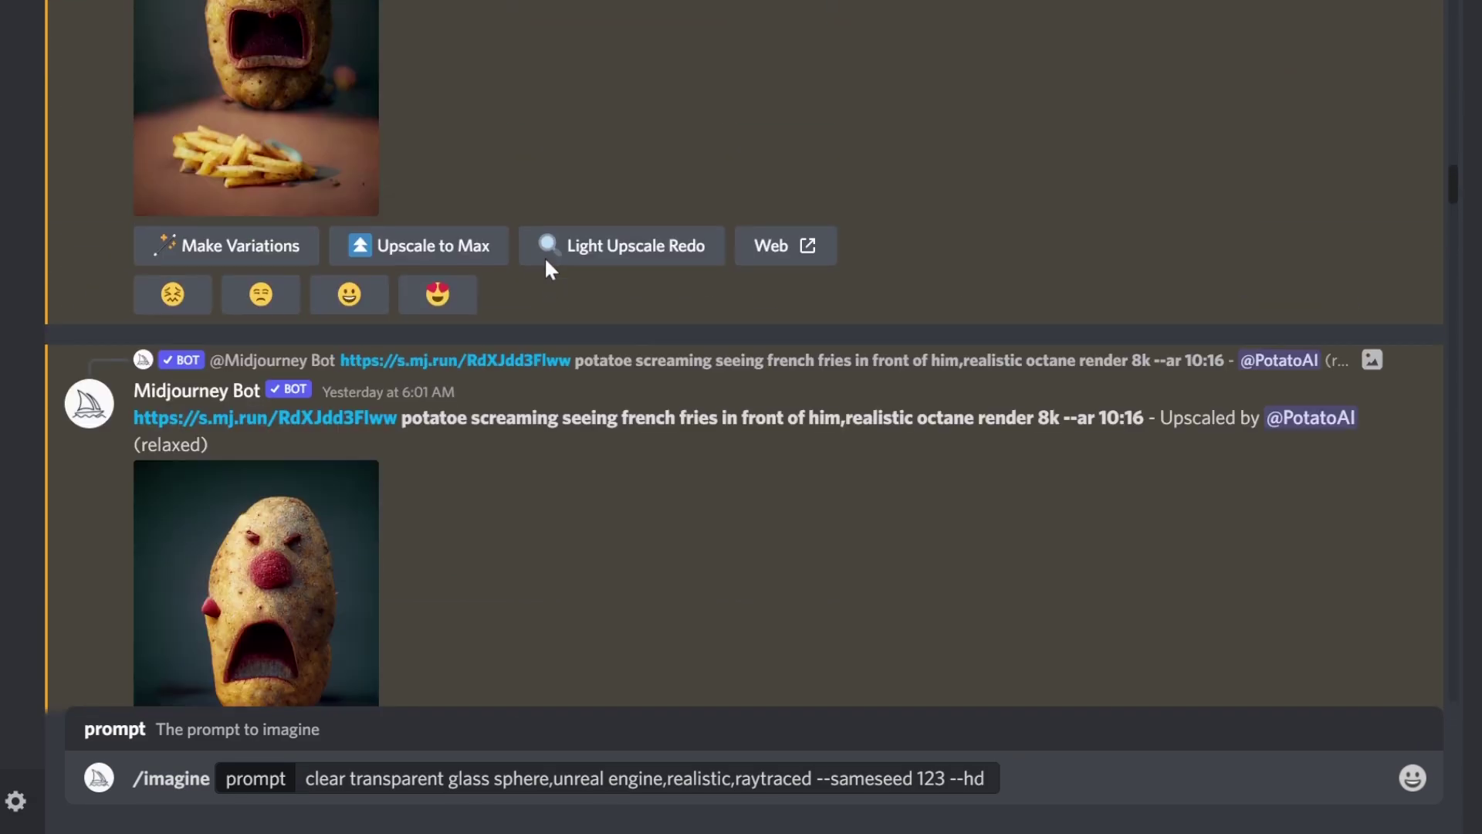
scroll(549, 266, "up", 10)
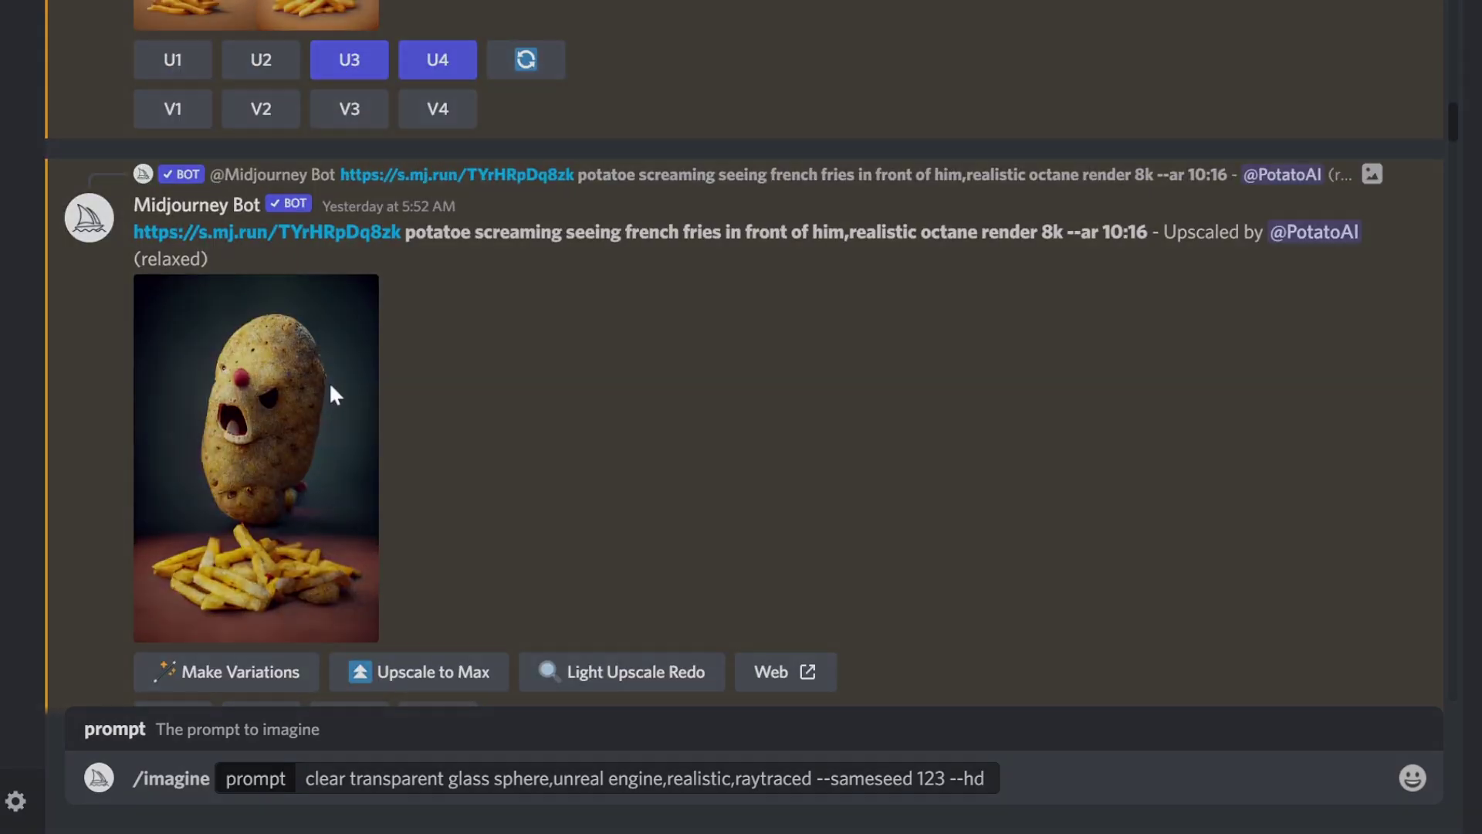
left_click(334, 394)
left_click(1073, 373)
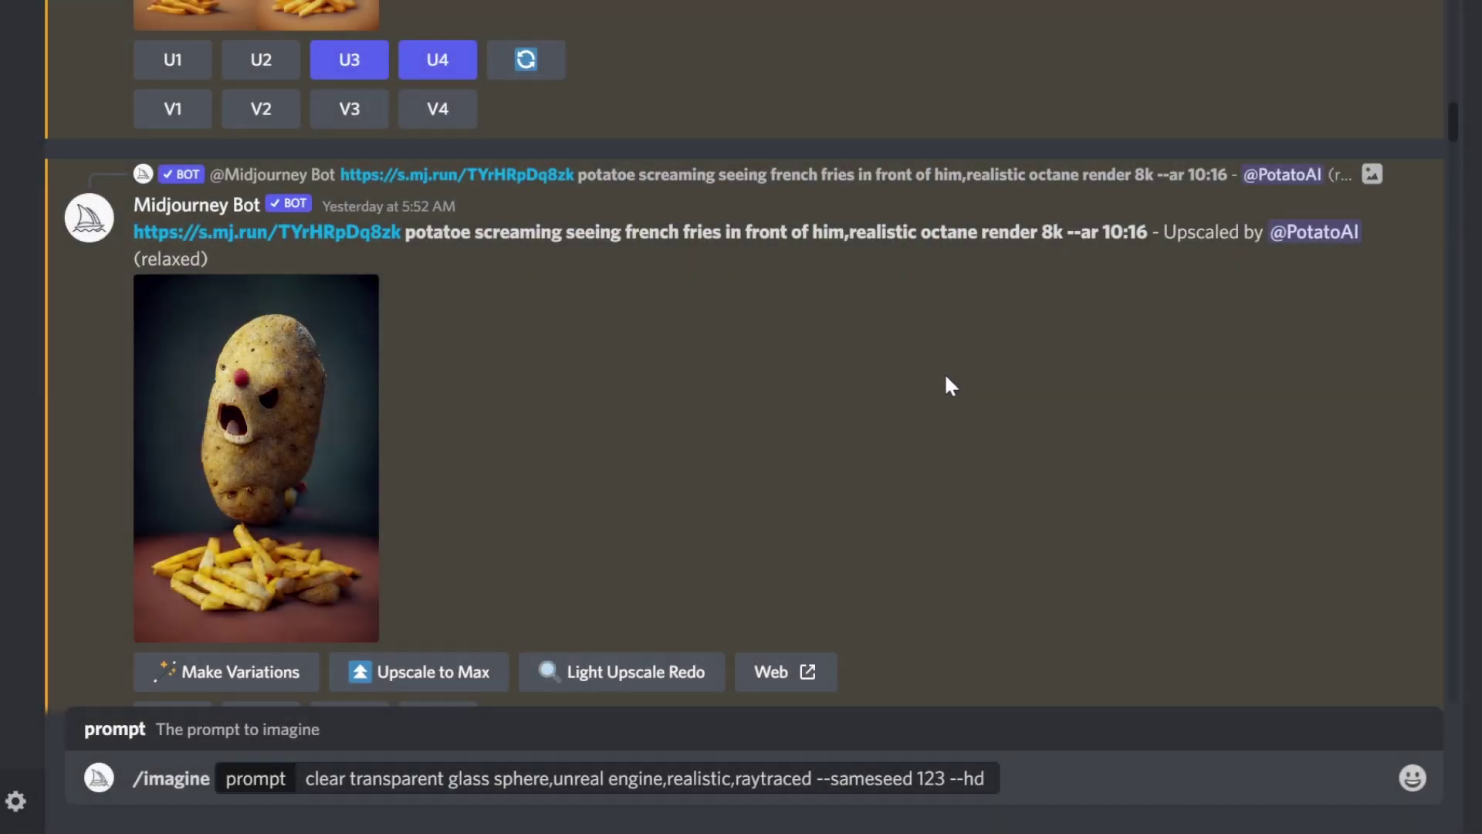
scroll(990, 298, "down", 10)
scroll(950, 332, "down", 15)
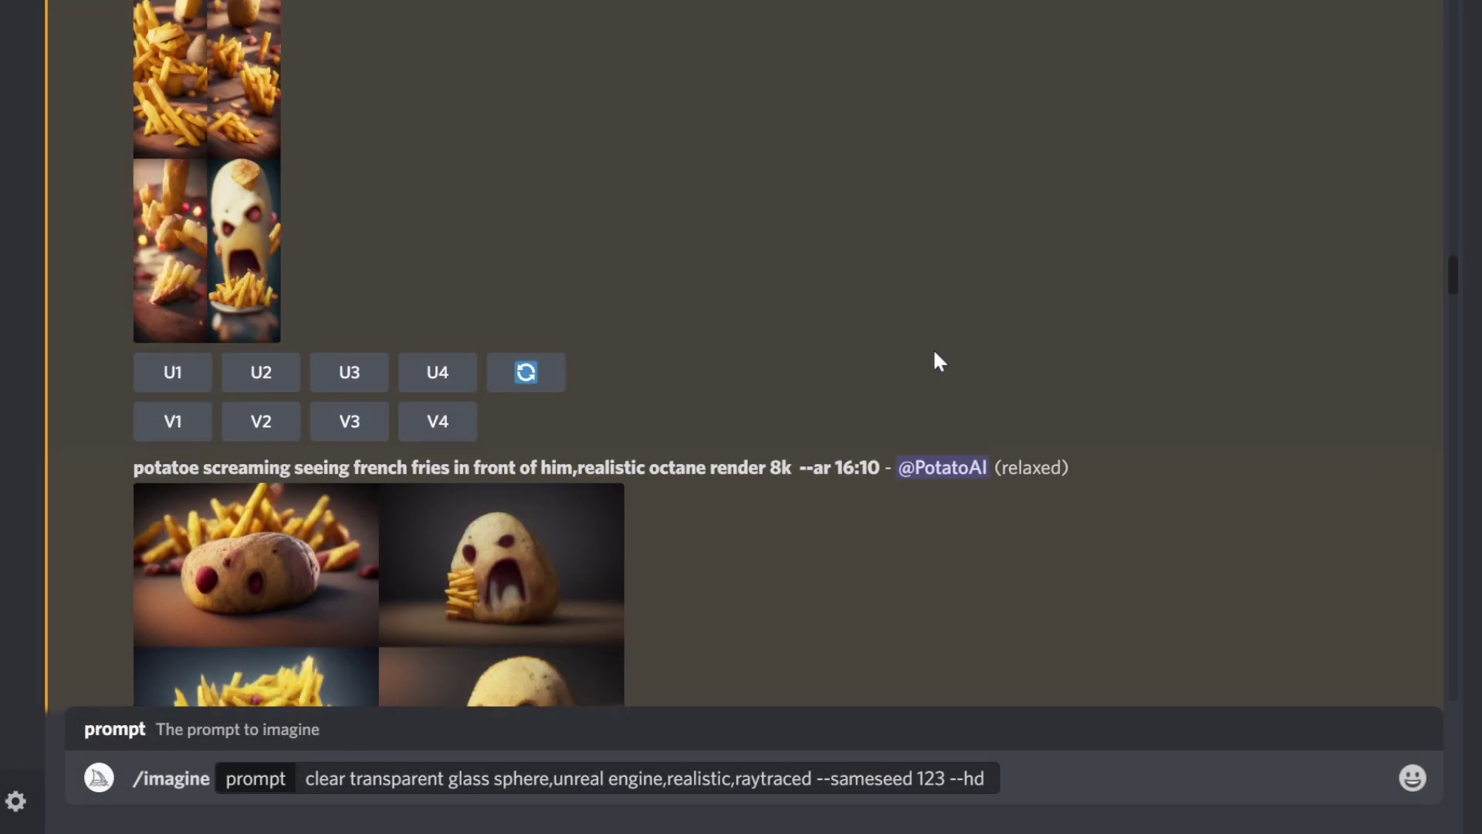
scroll(888, 385, "down", 20)
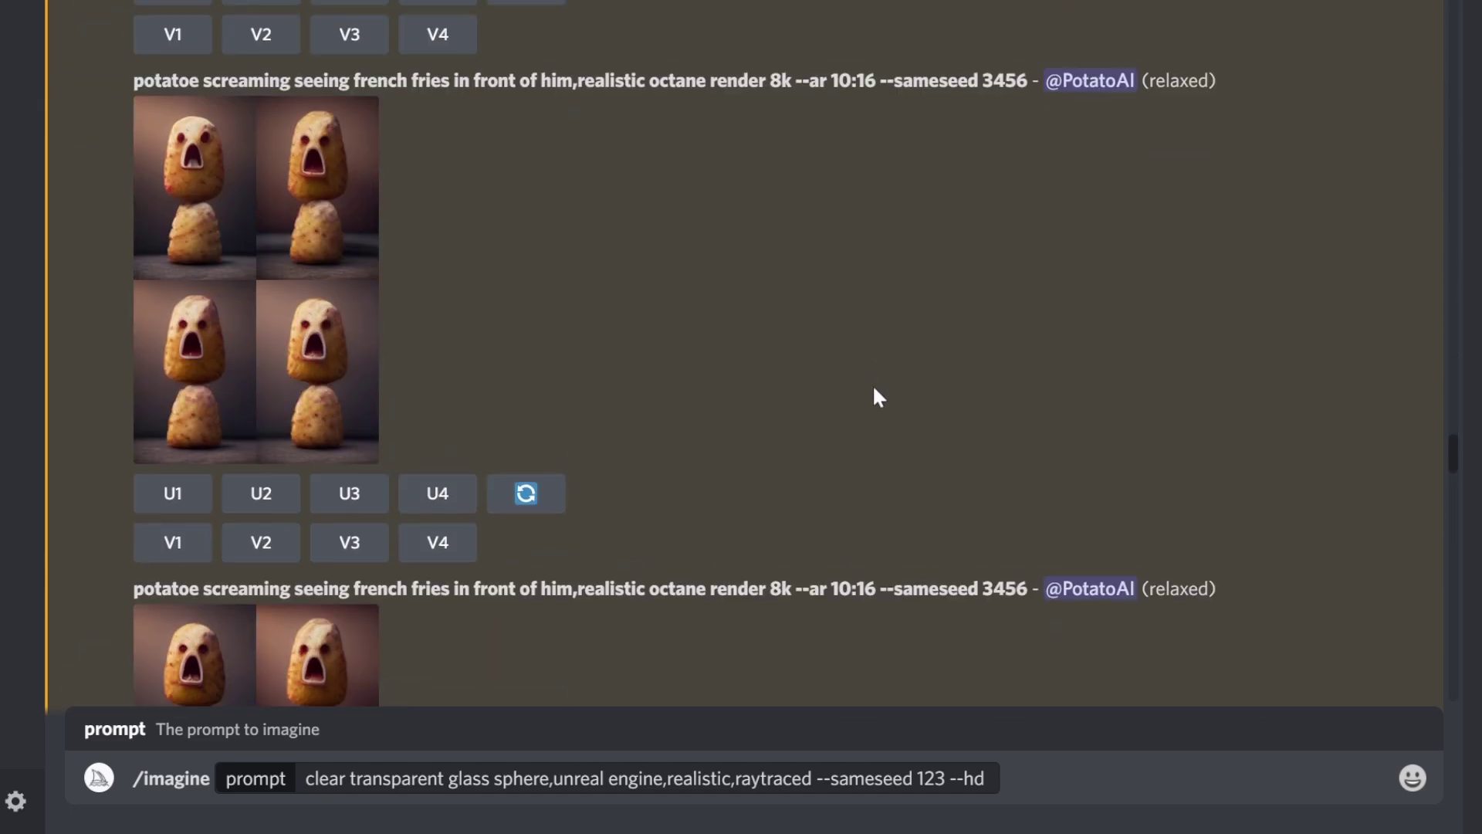
scroll(879, 391, "down", 20)
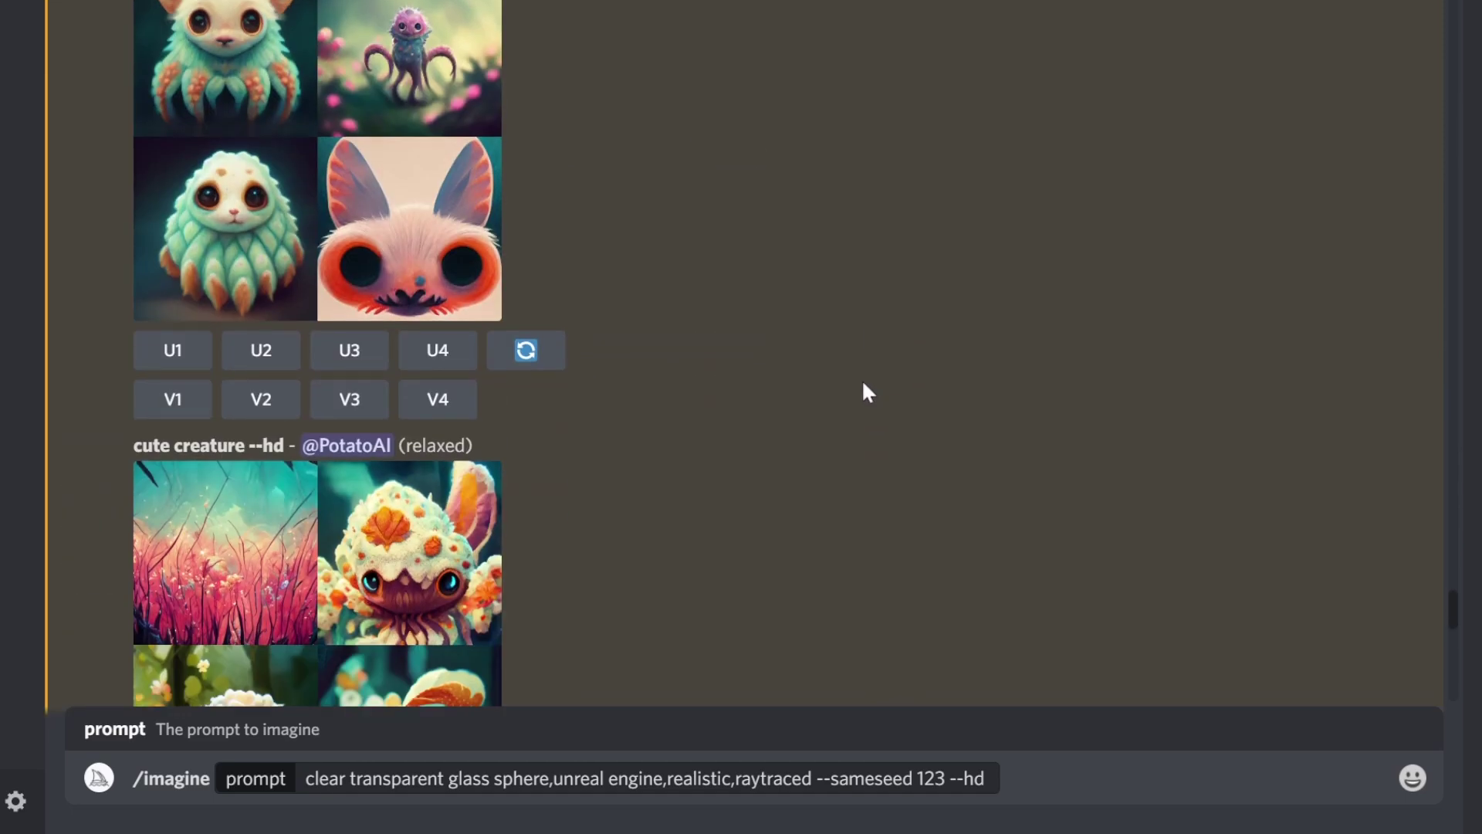
scroll(563, 354, "down", 15)
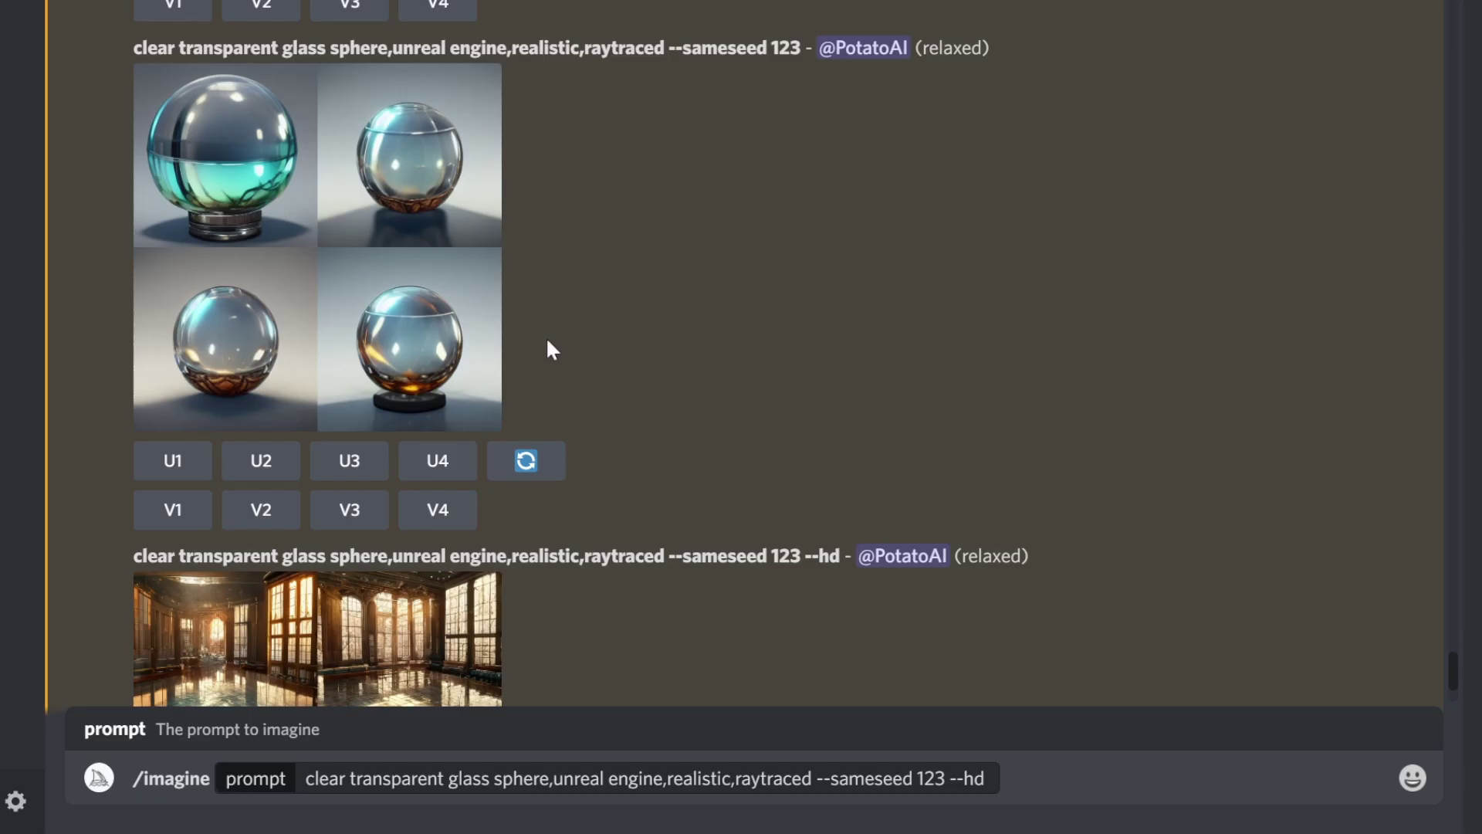
scroll(545, 336, "up", 5)
left_click(210, 85)
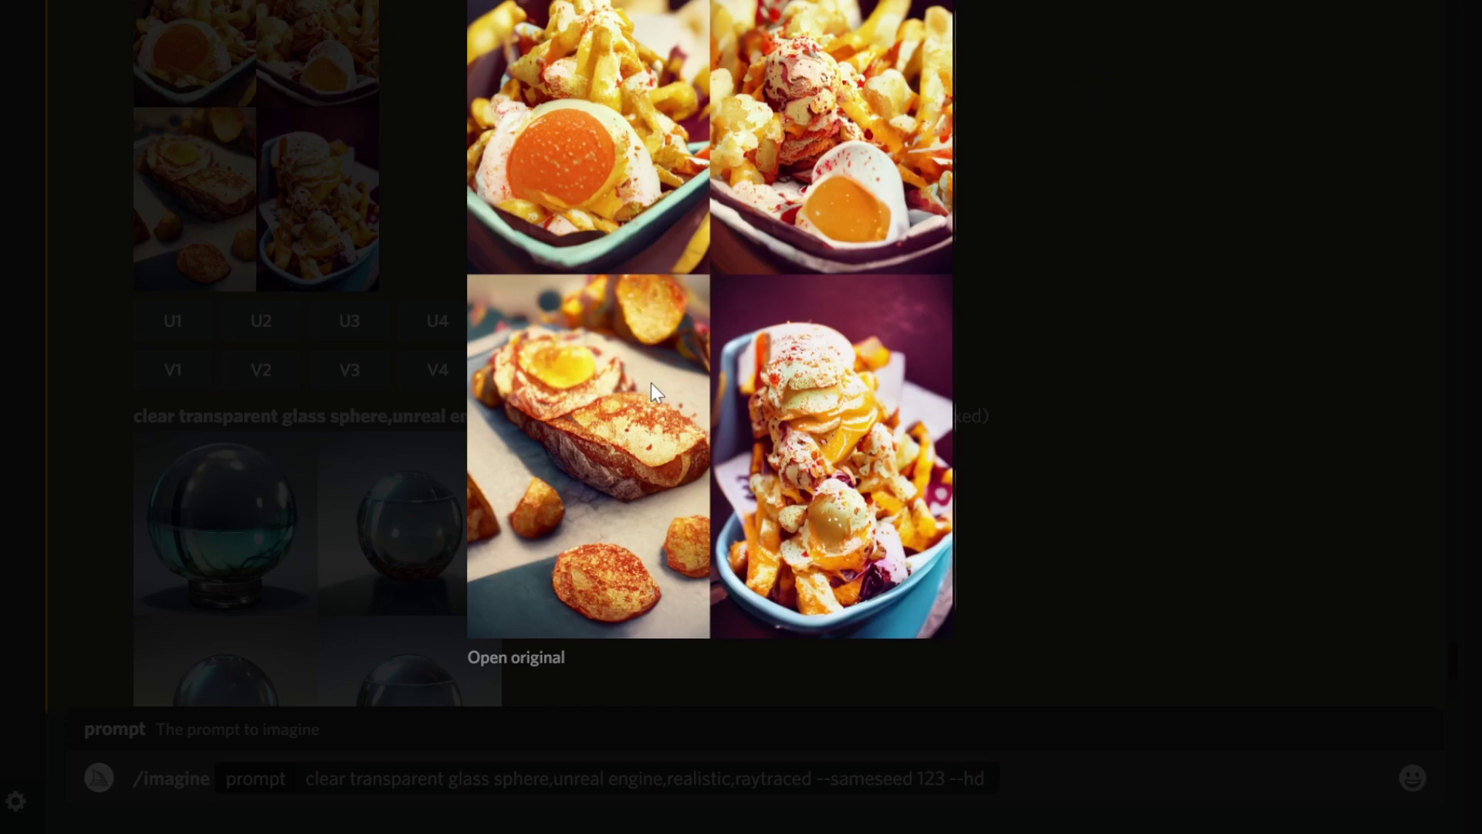
left_click(1133, 209)
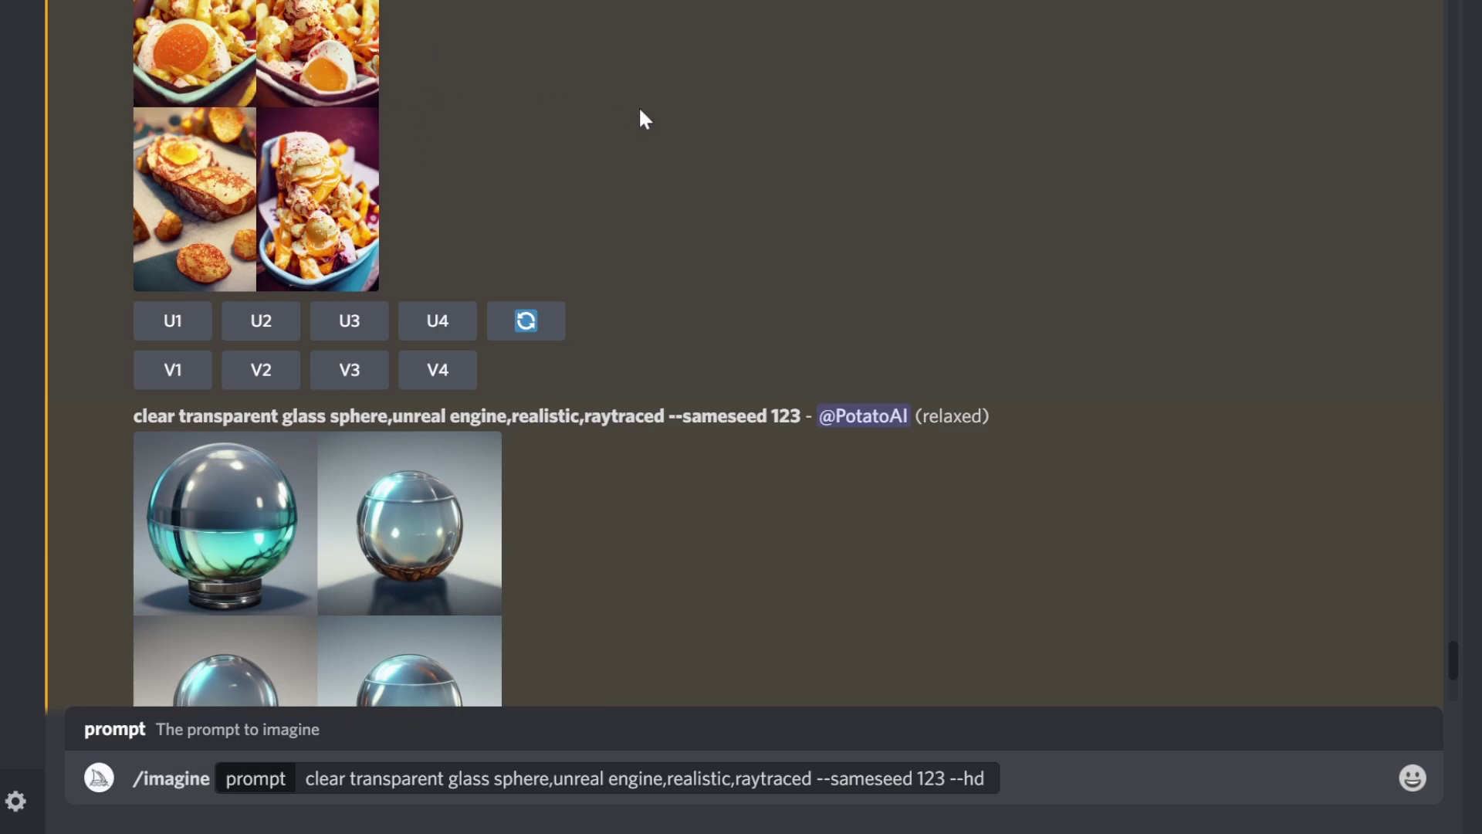
- Enlarge the clear transparent glass sphere --sameseed 123 grid made without --hd
scroll(657, 108, "down", 5)
scroll(676, 108, "up", 1)
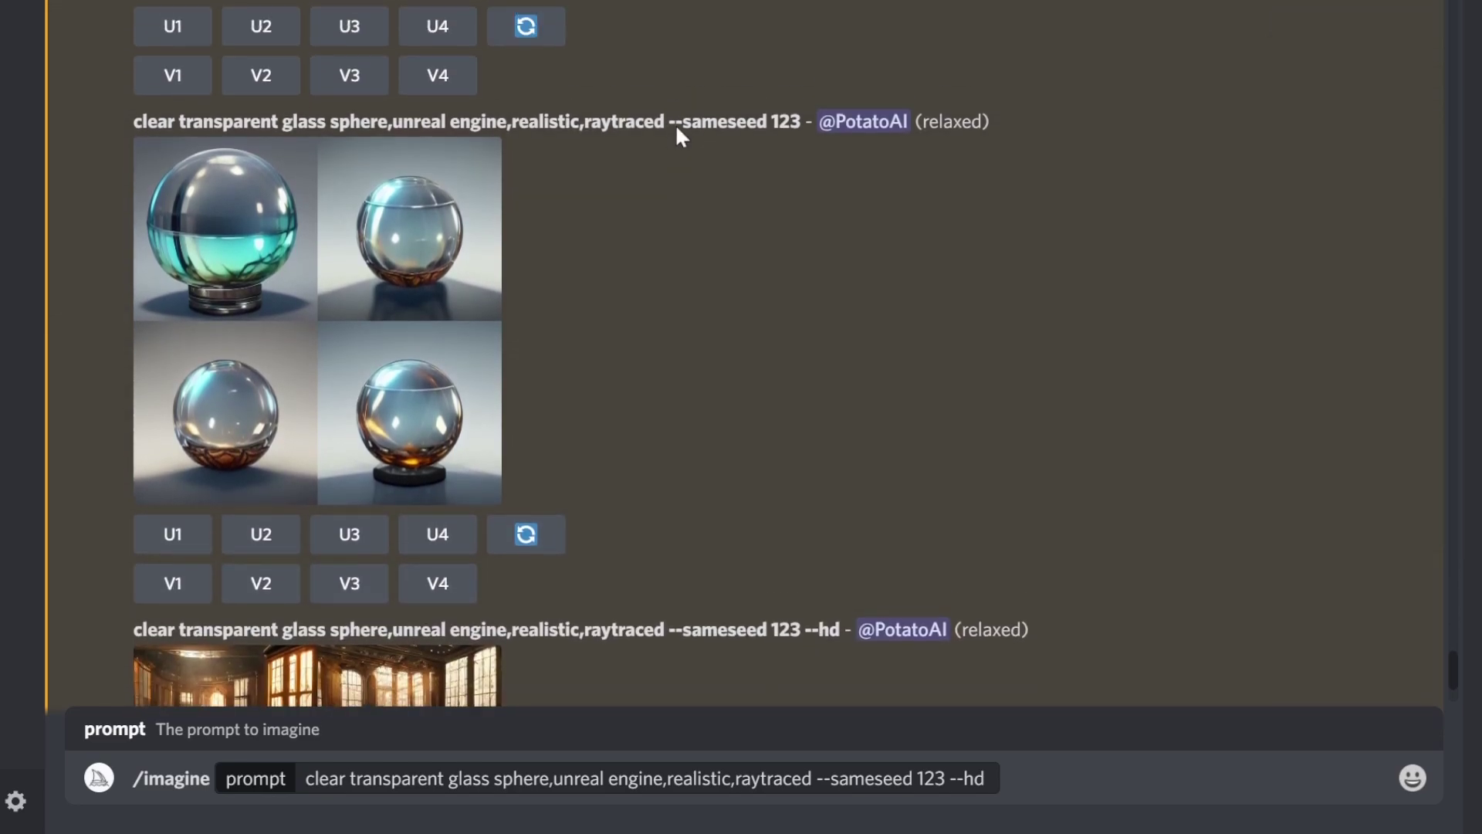
scroll(675, 124, "down", 1)
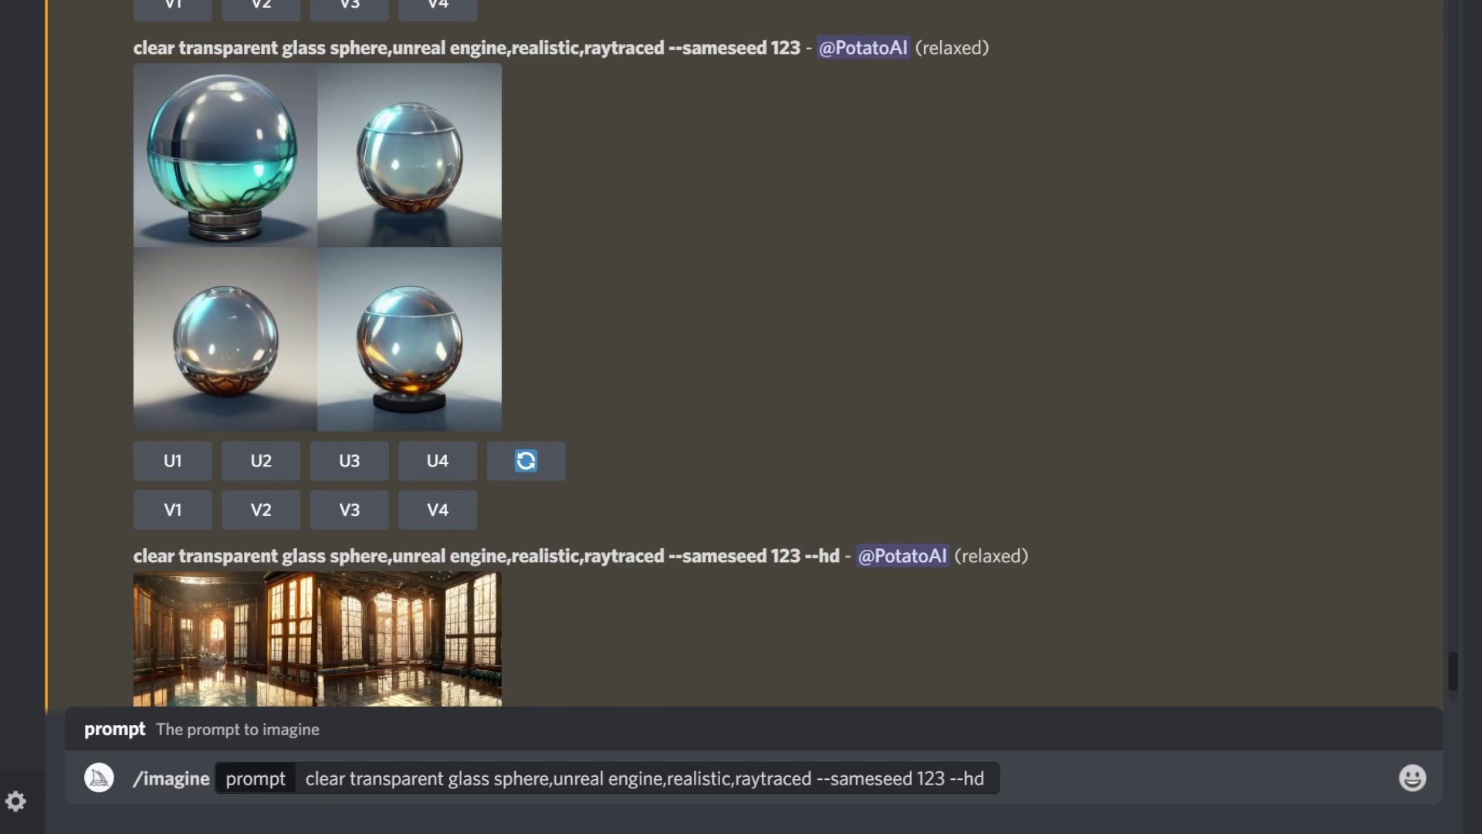
left_click(257, 182)
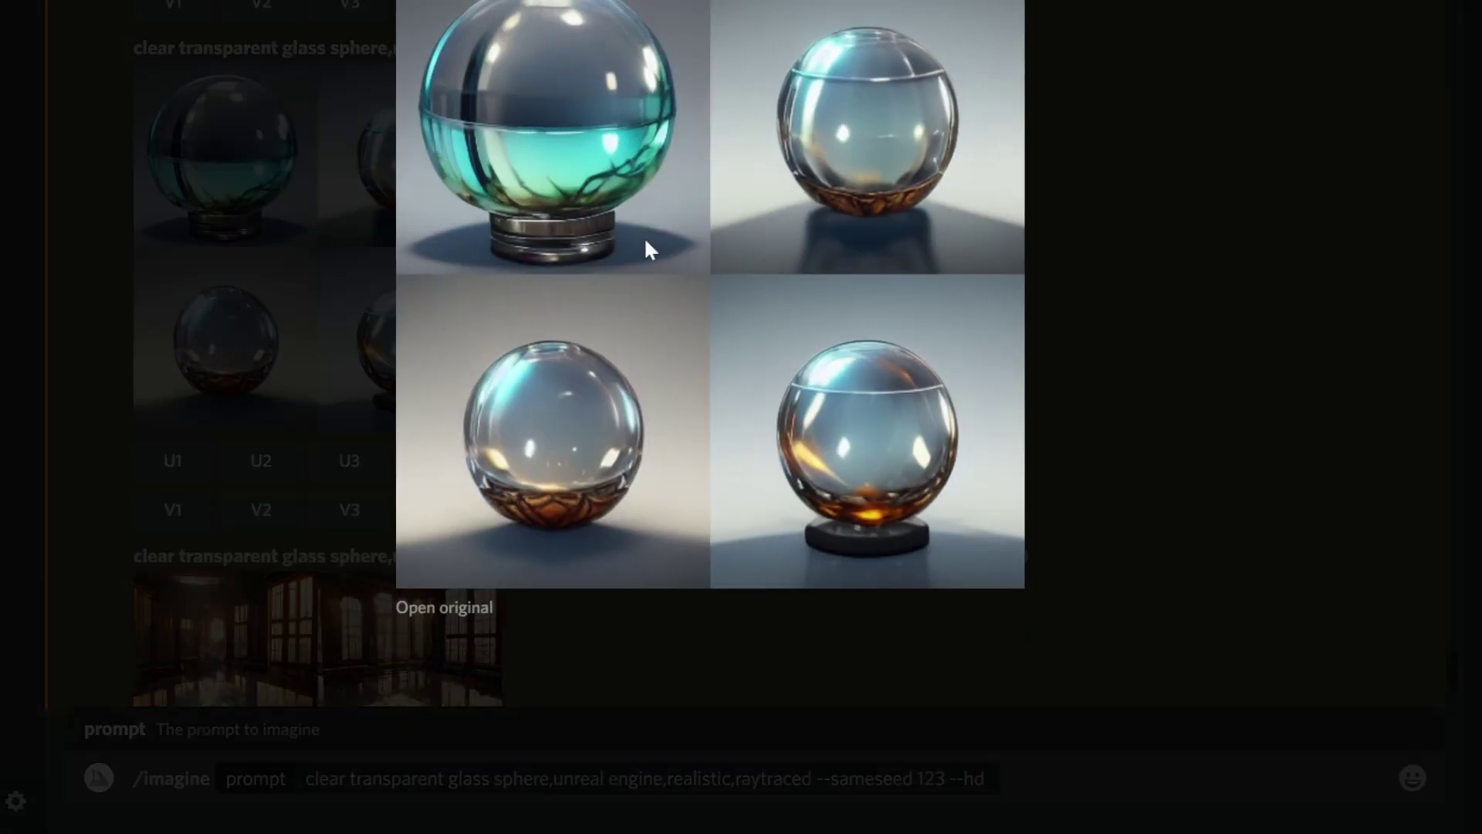
- View the glass sphere --sameseed 123 --hd grid of sunlit rooms with cyan crystals enlarged
left_click(1272, 326)
scroll(733, 309, "down", 4)
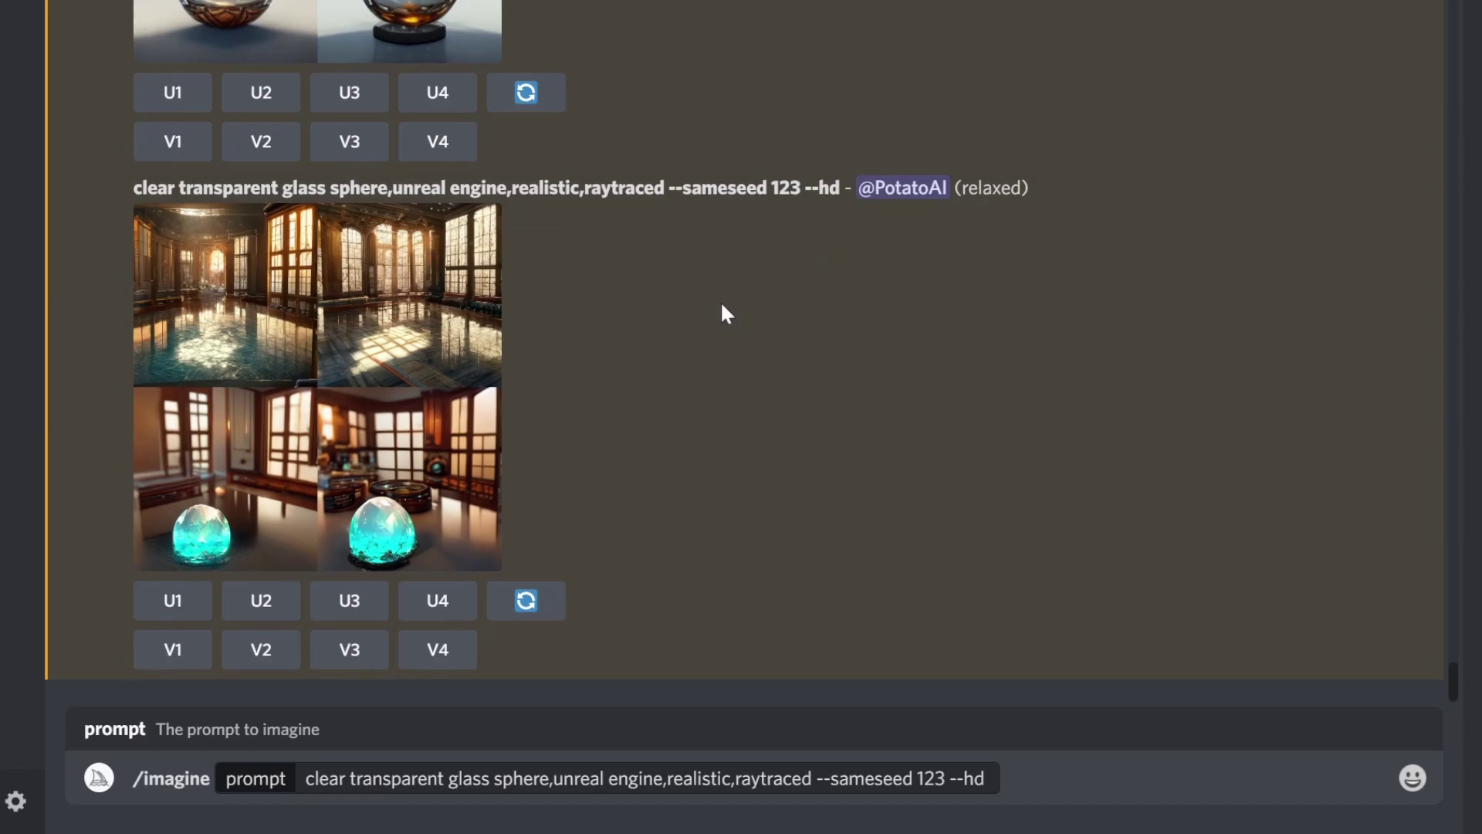
left_click(231, 287)
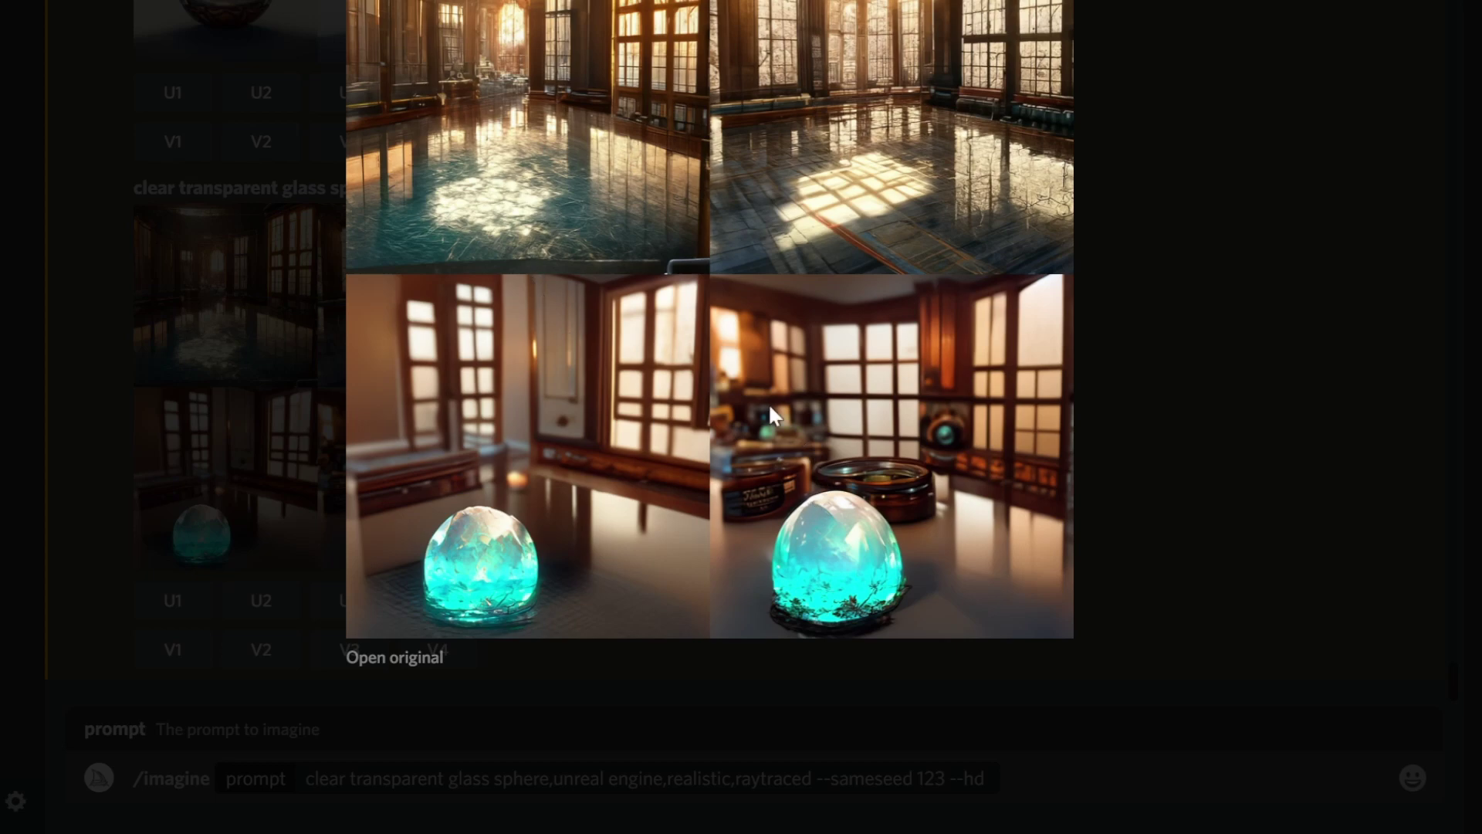
left_click(1254, 355)
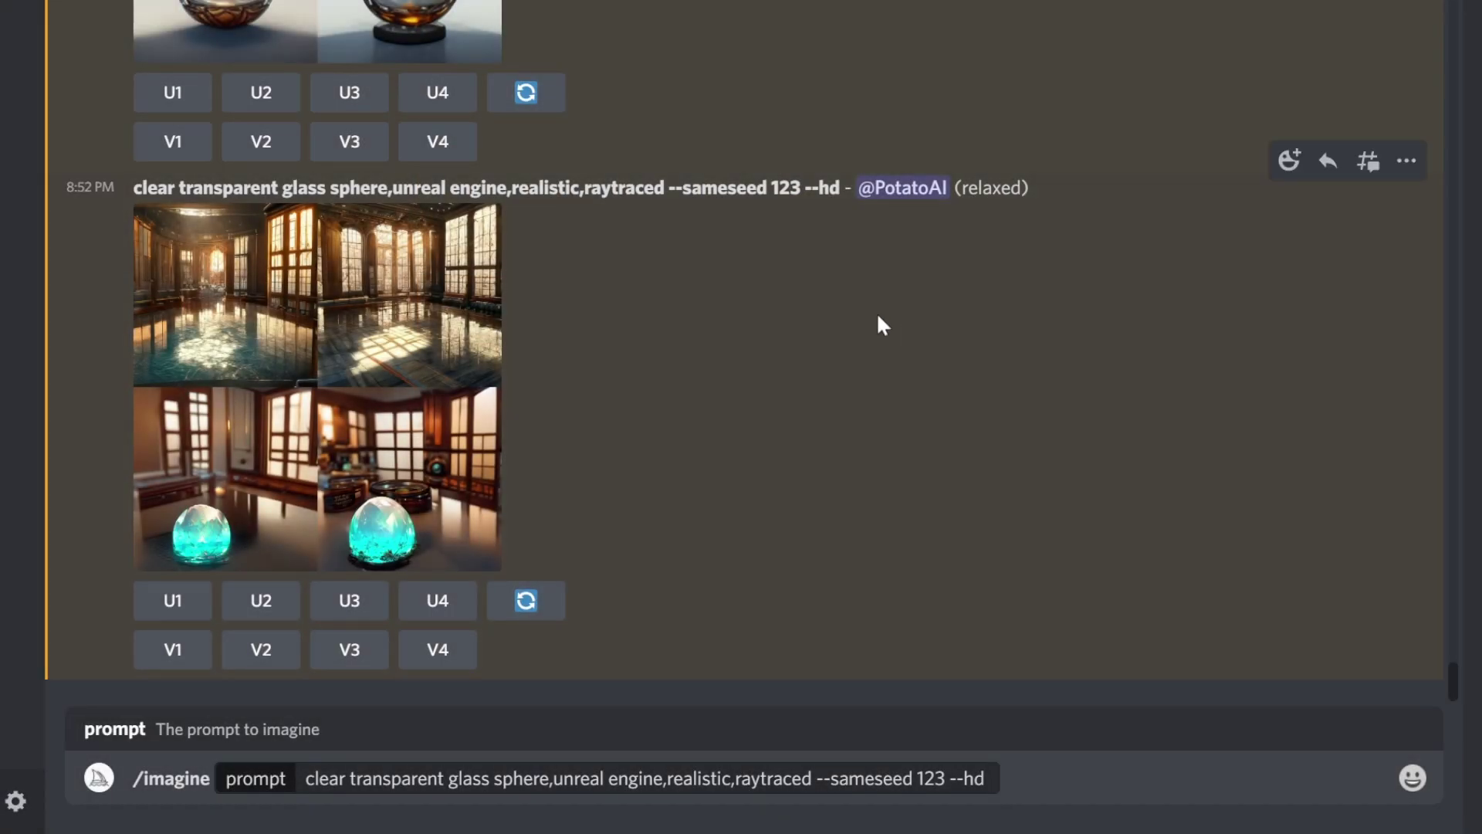
left_click(262, 307)
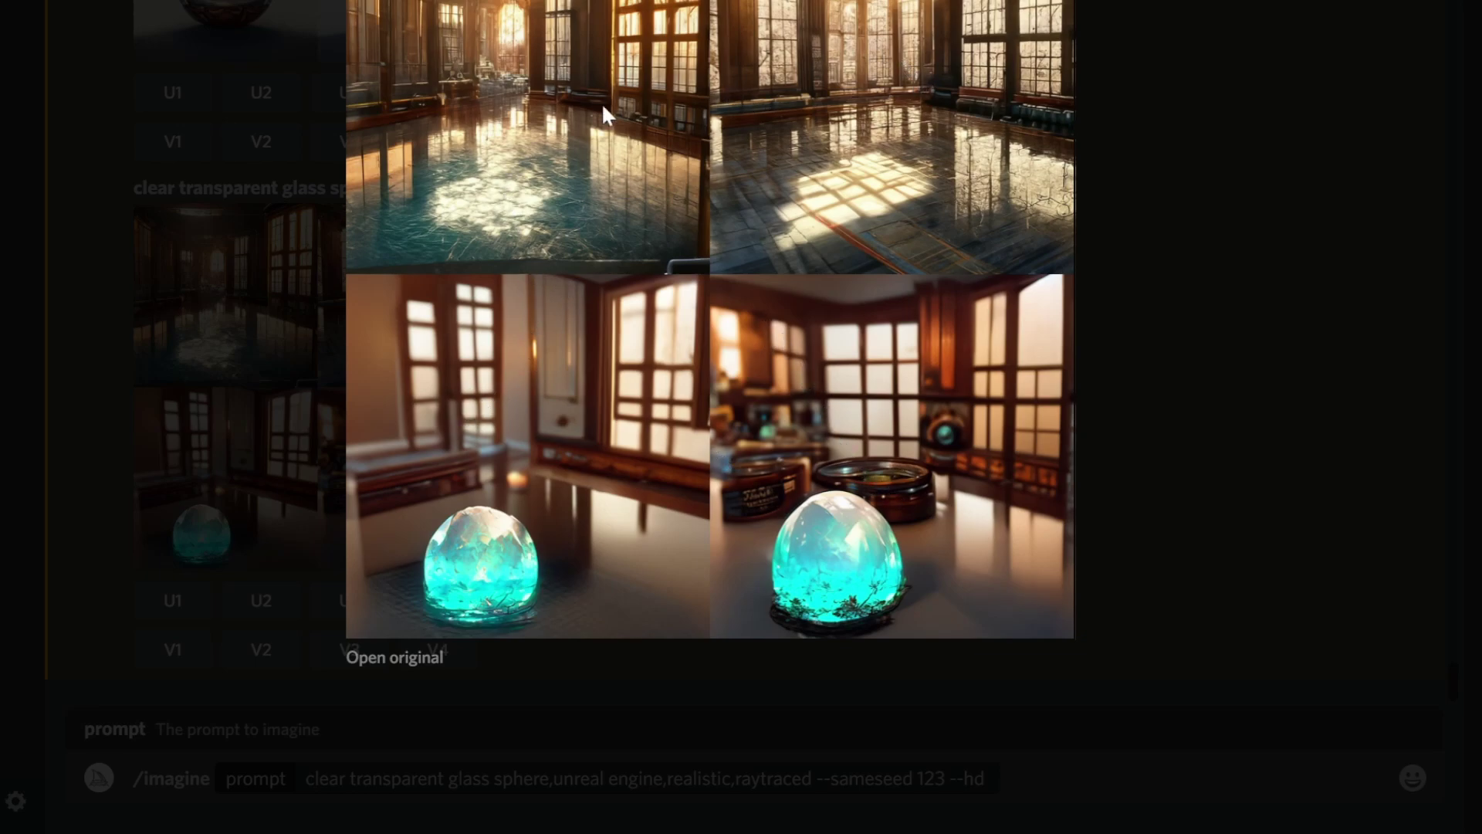
left_click(1287, 368)
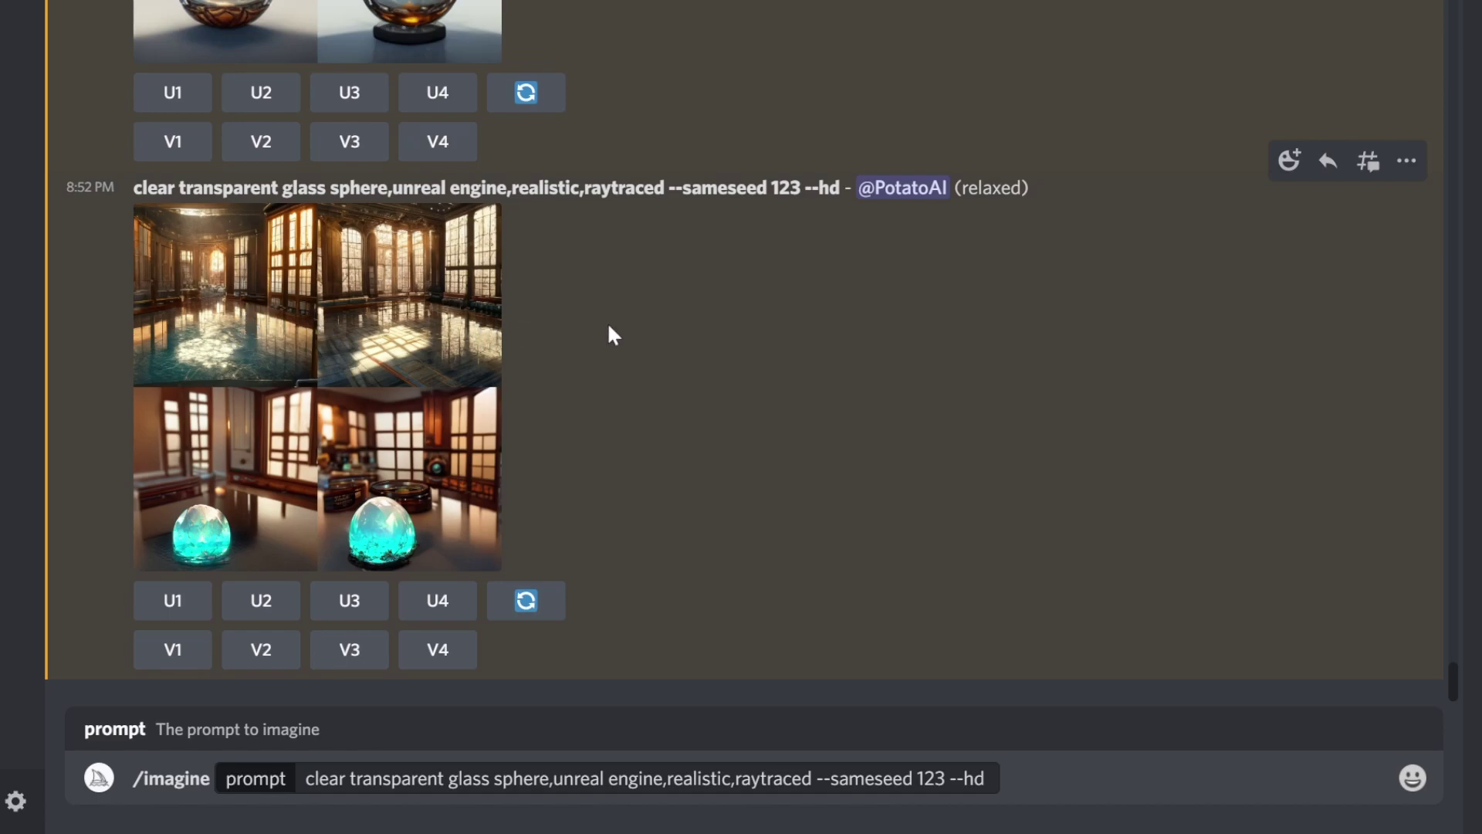
- Scroll up past the non-hd sphere grid to the earlier upscale messages
scroll(608, 323, "up", 2)
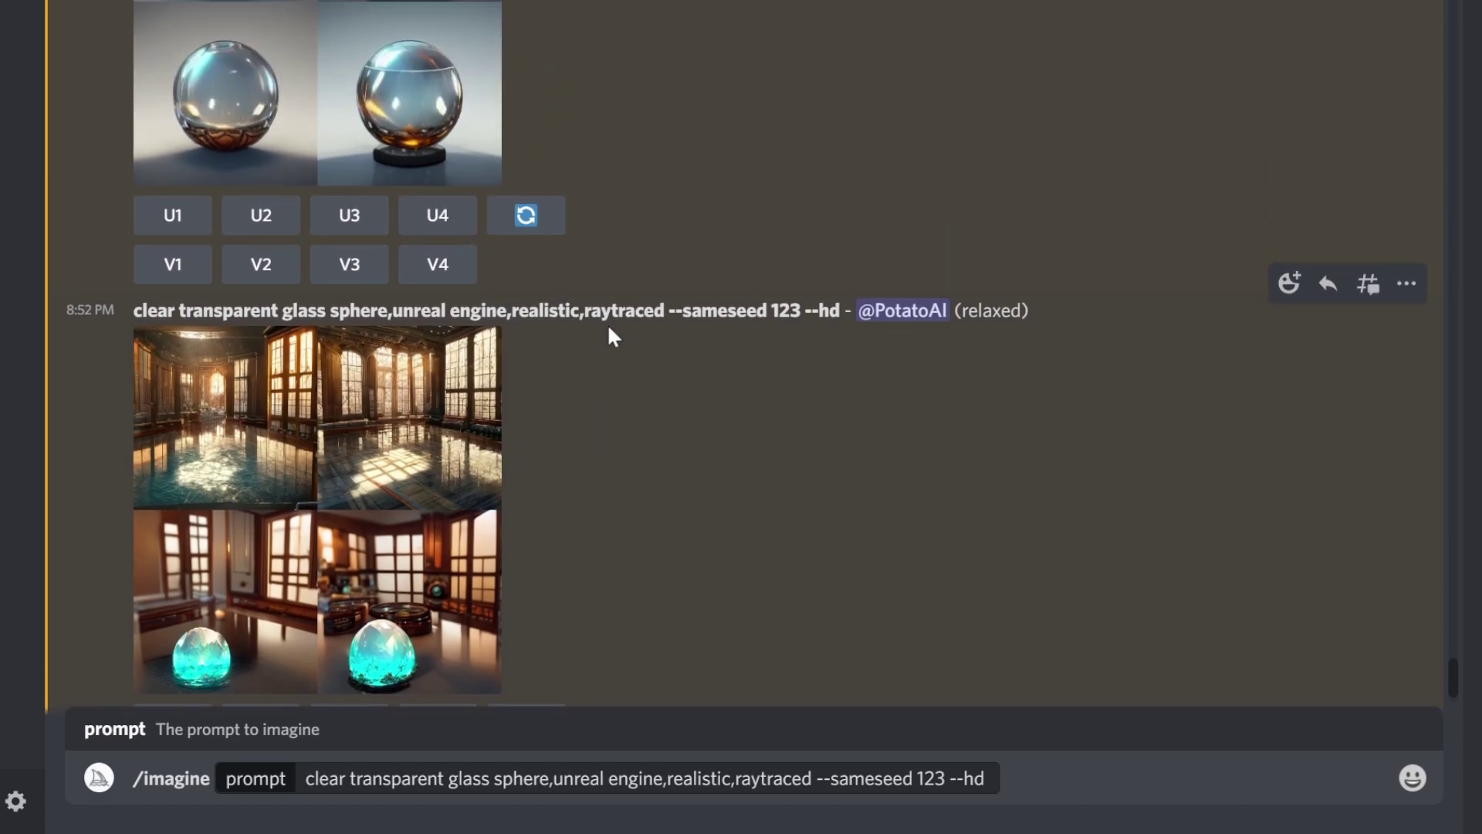
scroll(608, 323, "down", 2)
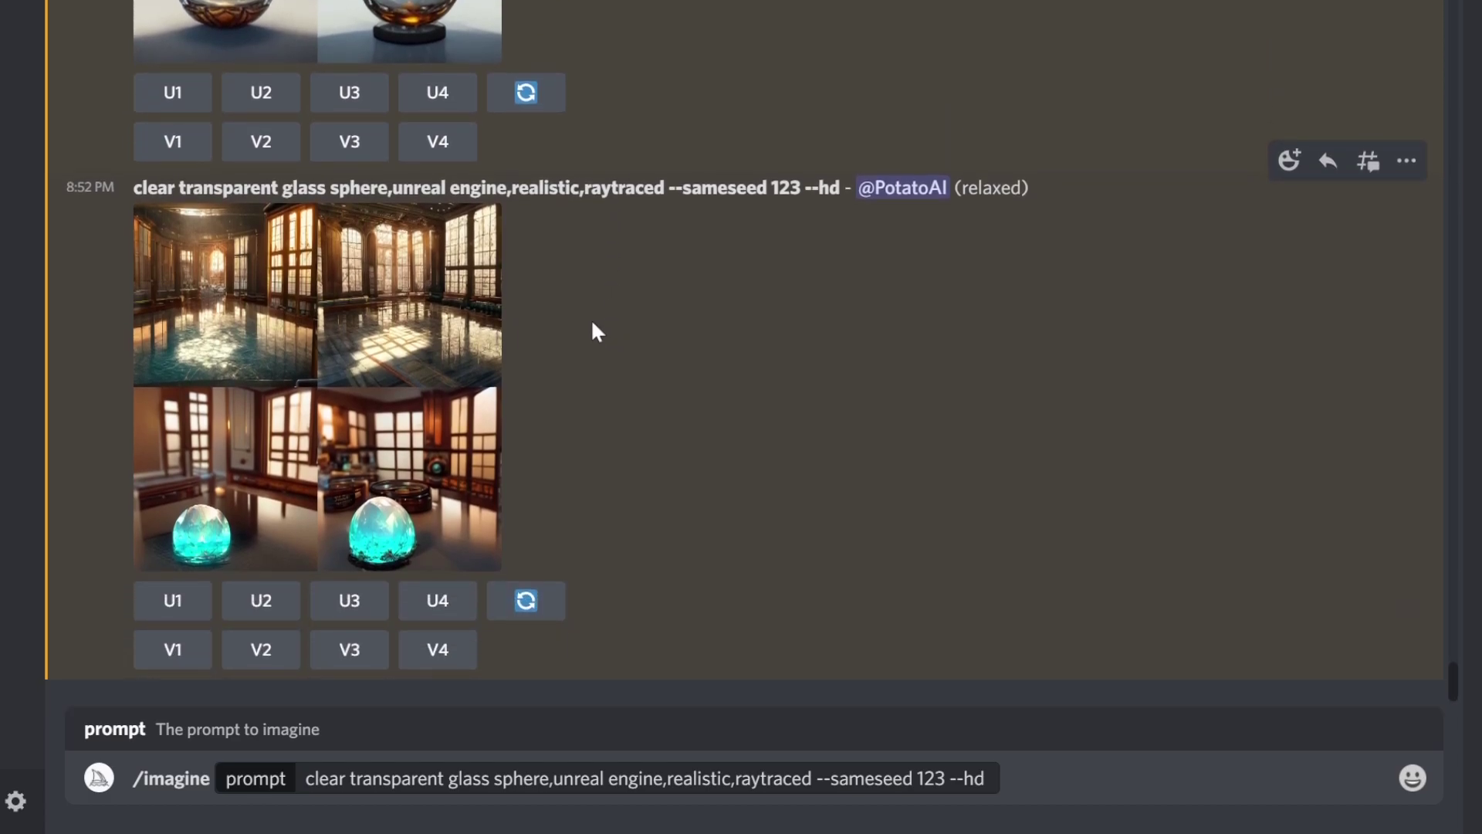
scroll(596, 331, "up", 8)
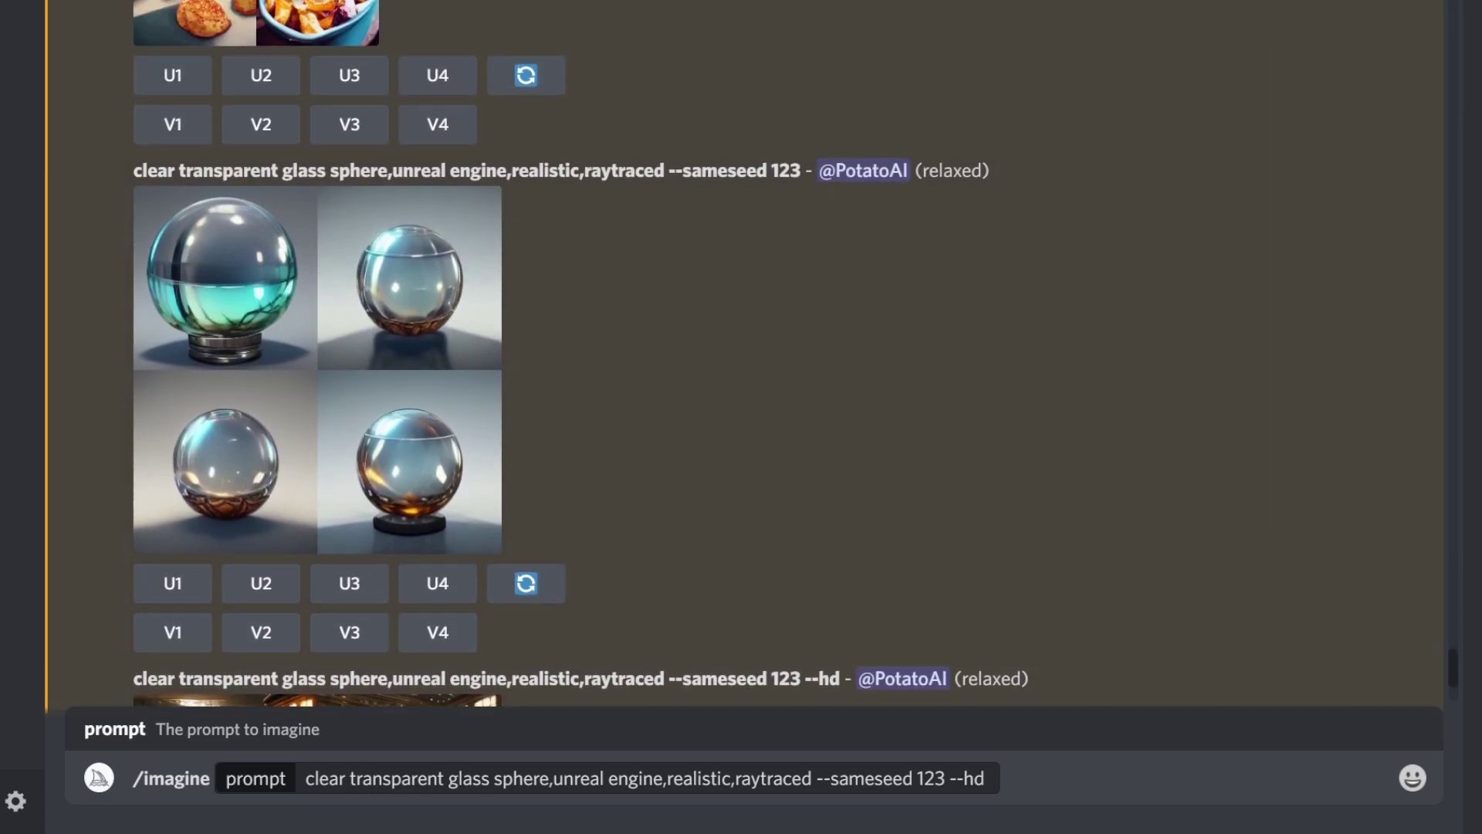
scroll(741, 347, "up", 10)
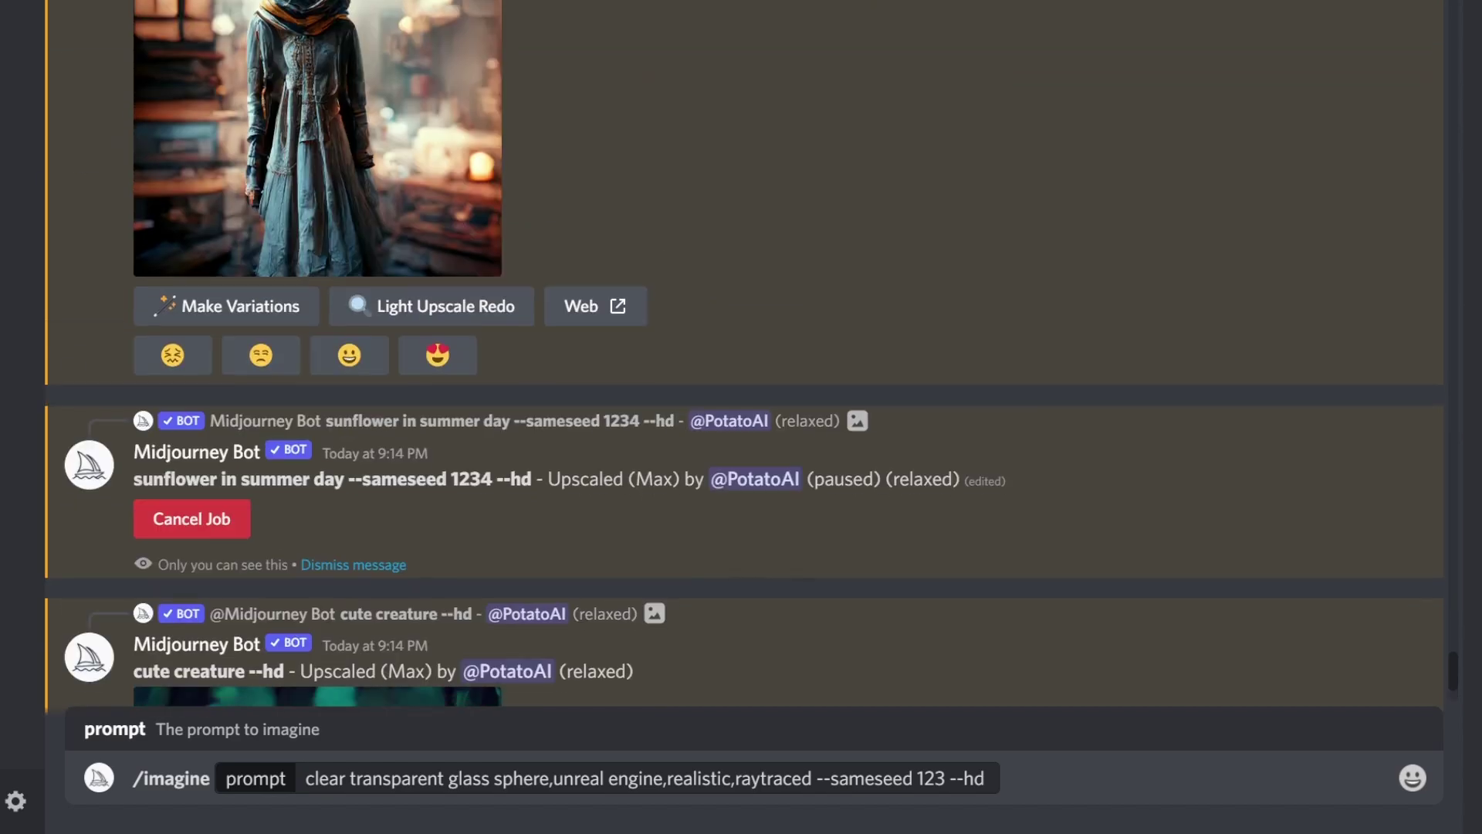
- View the french-fries and sunflower upscales enlarged, then scroll to the hooded female-character upscale
scroll(741, 348, "up", 8)
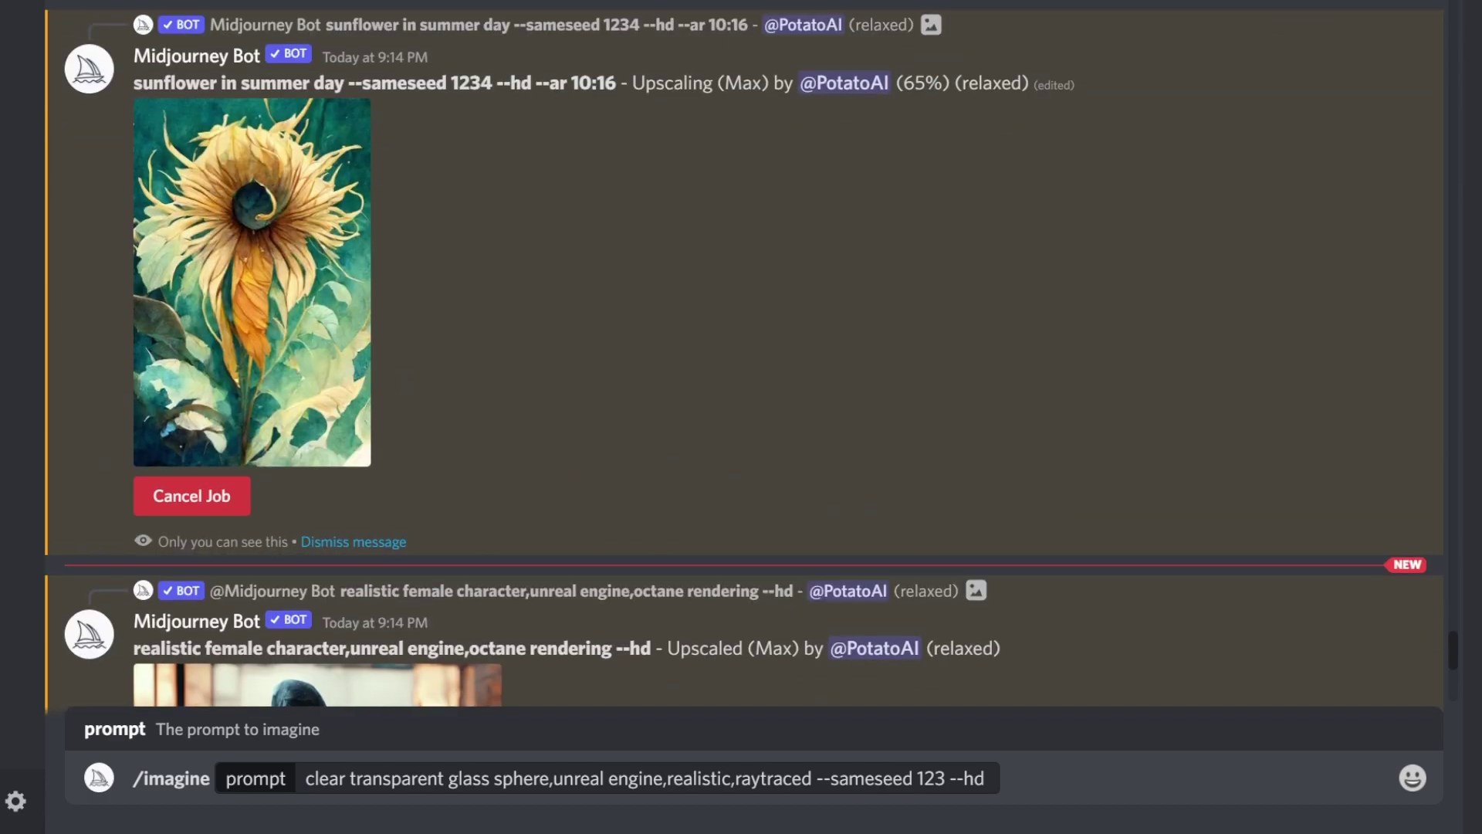
scroll(741, 347, "up", 3)
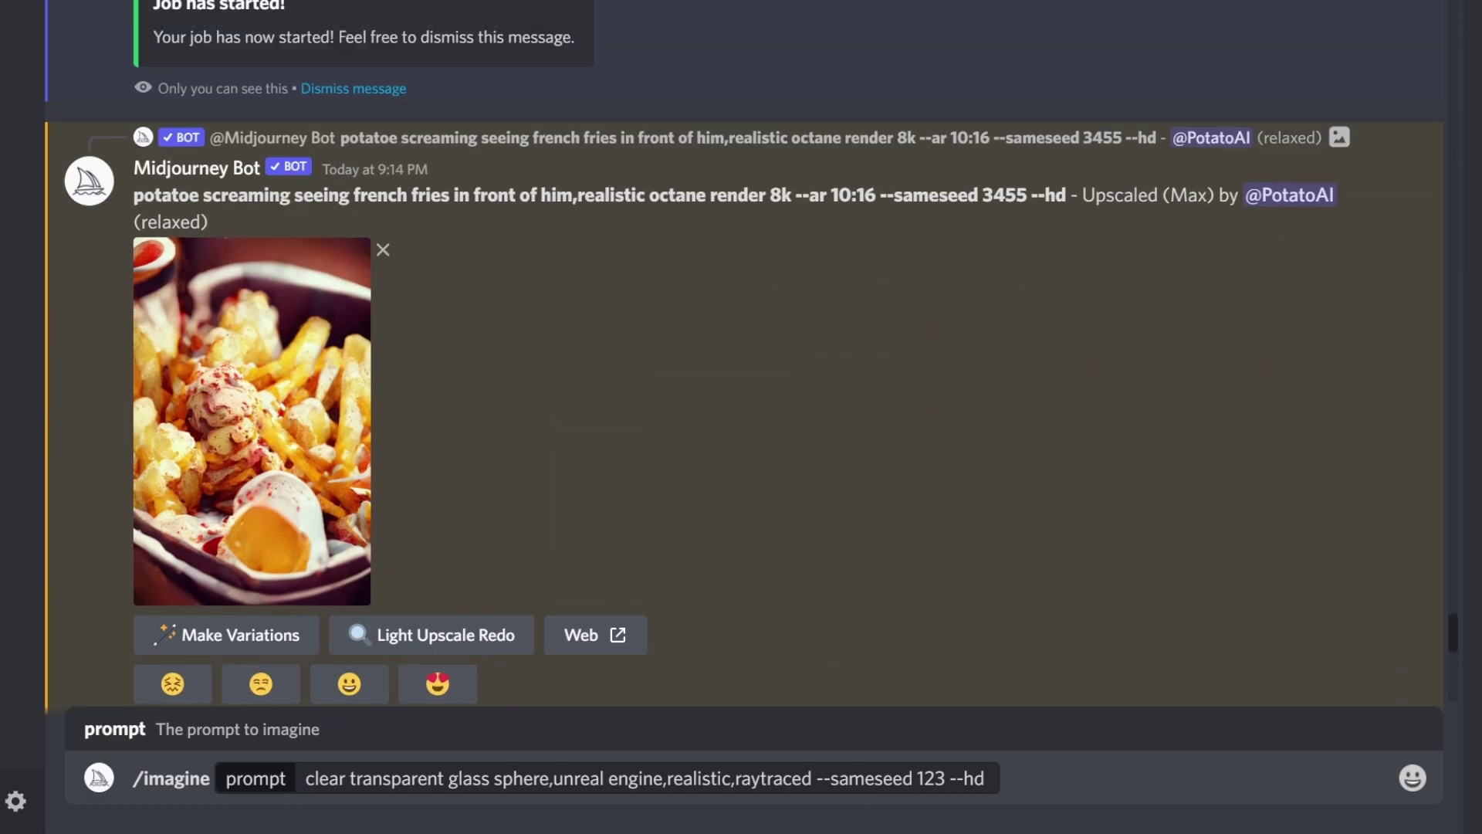
left_click(272, 386)
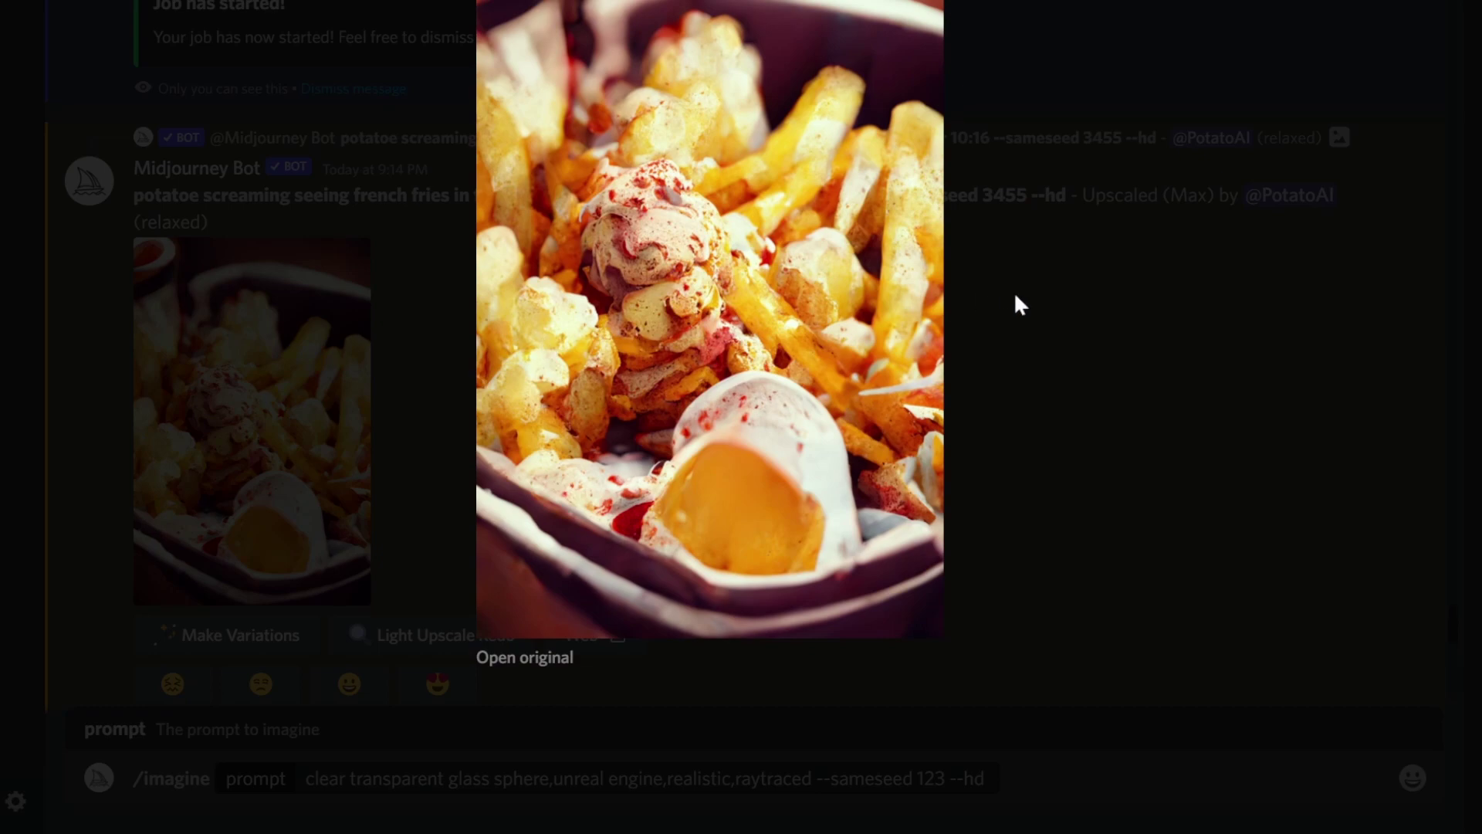
left_click(1088, 307)
scroll(546, 363, "down", 6)
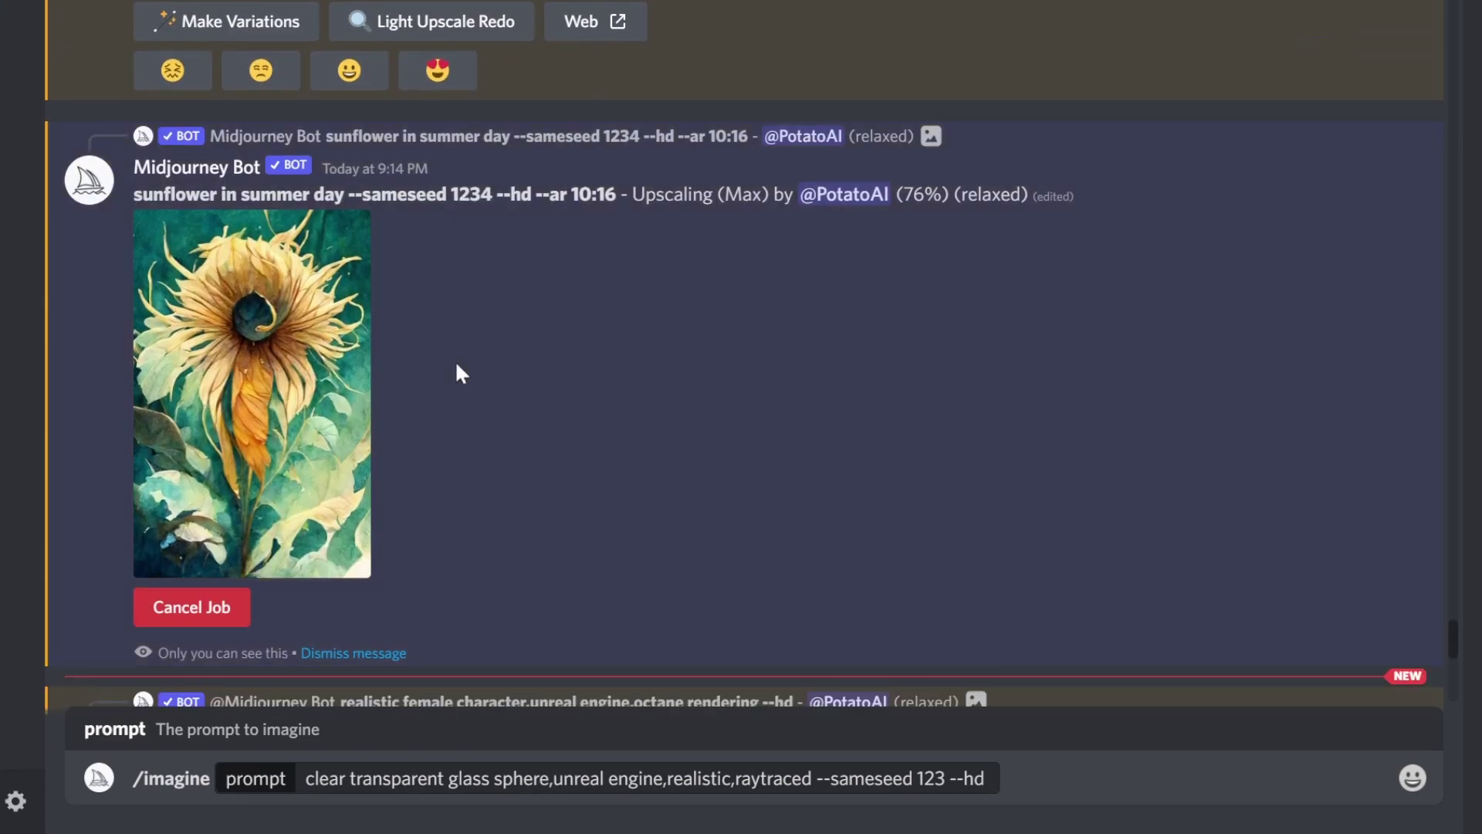
left_click(300, 397)
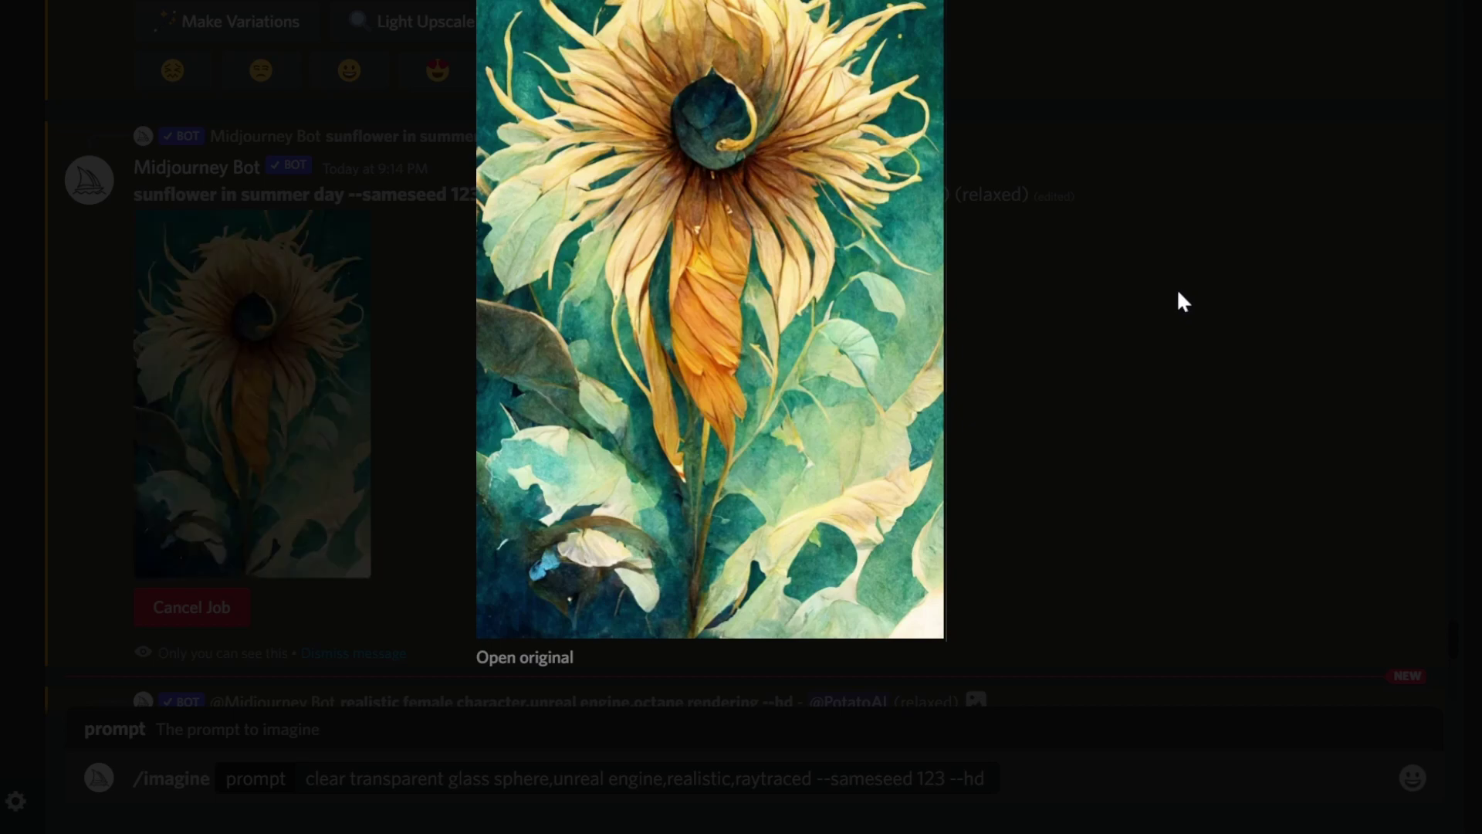
left_click(1175, 288)
scroll(849, 316, "down", 8)
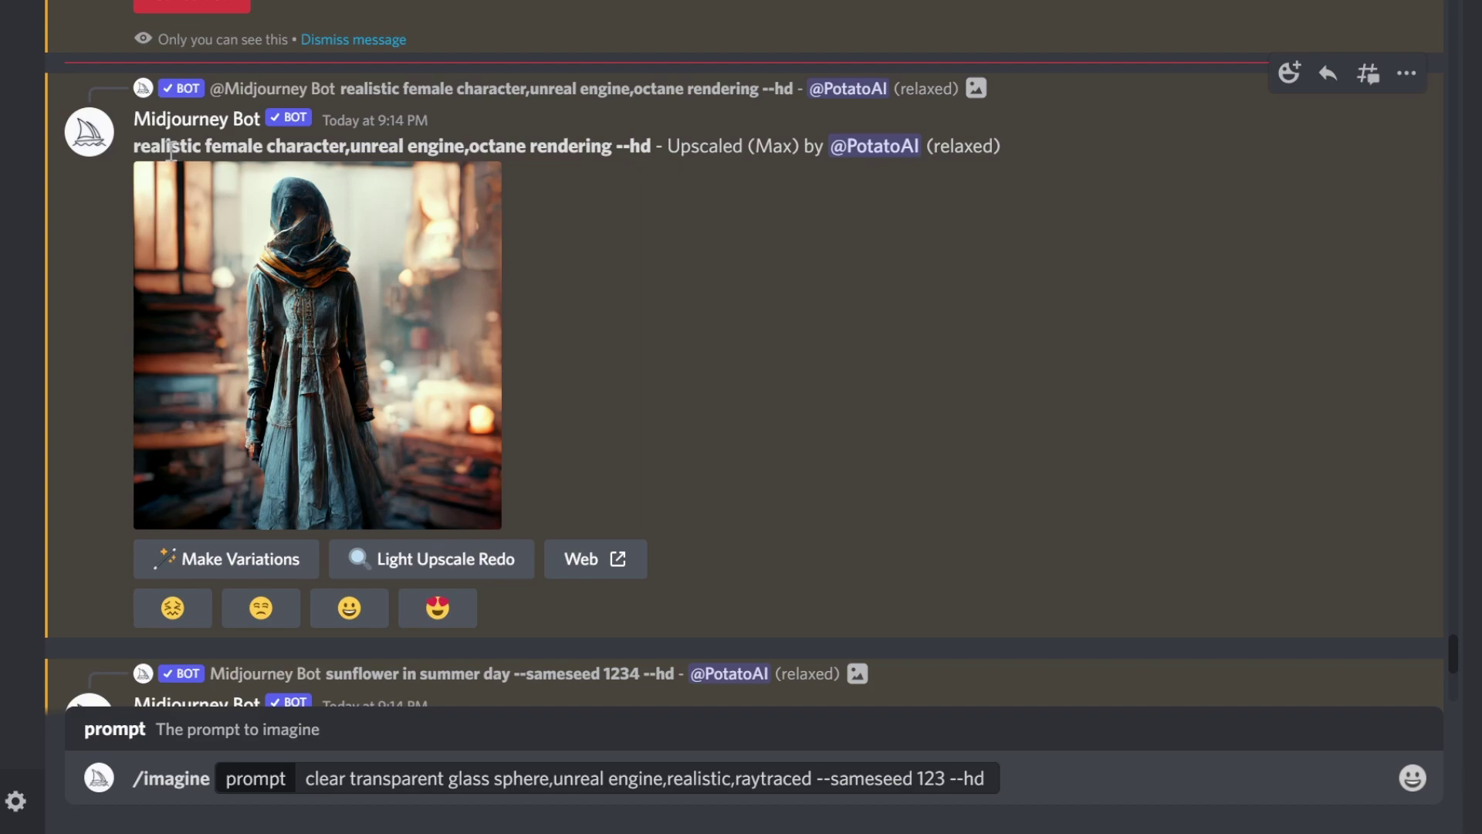
- Highlight the female-character prompt and view its hooded-figure upscale enlarged
left_click_drag(136, 146, 579, 146)
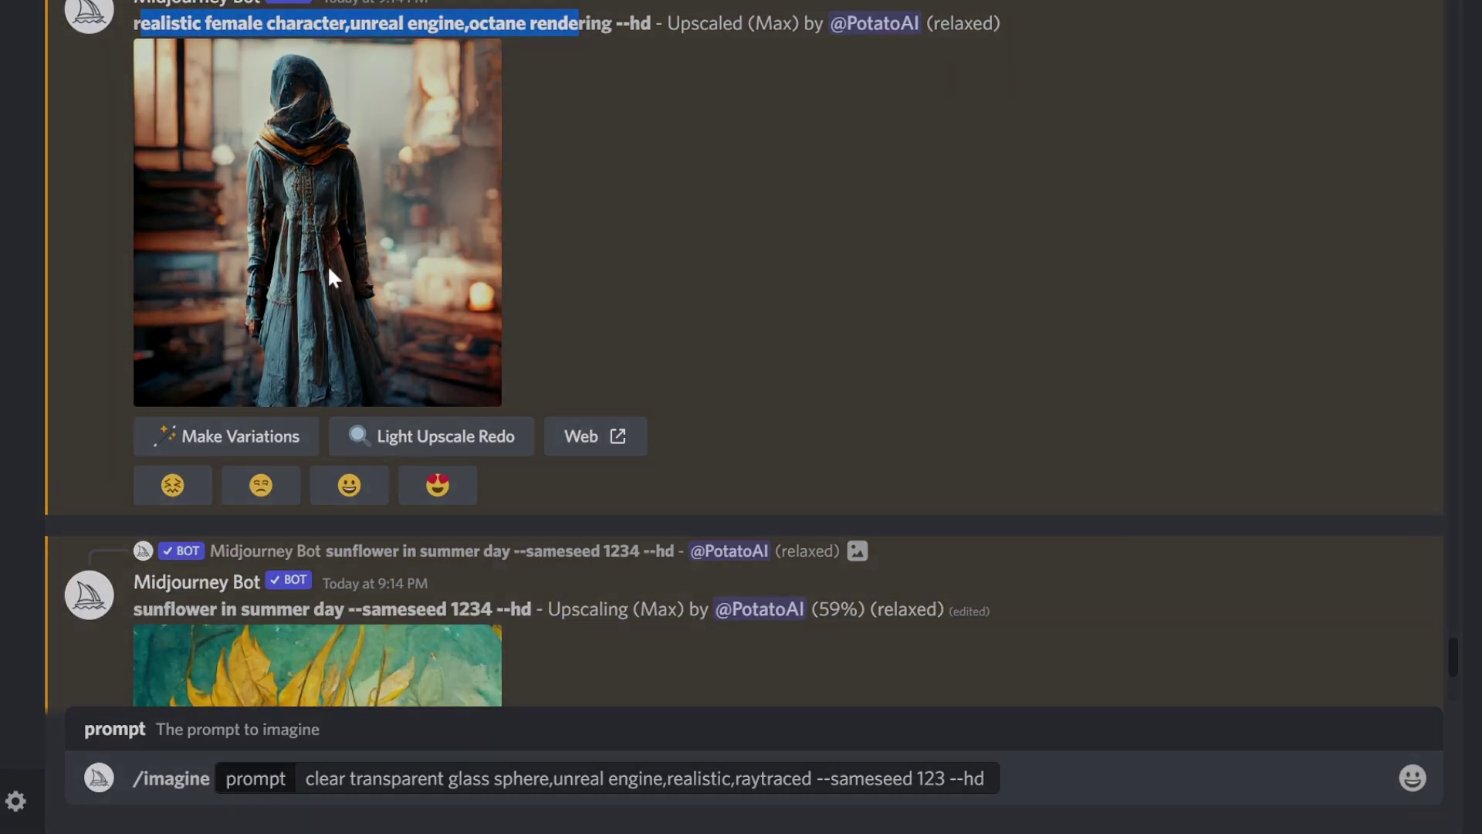
left_click(332, 276)
left_click(1264, 265)
scroll(734, 298, "down", 8)
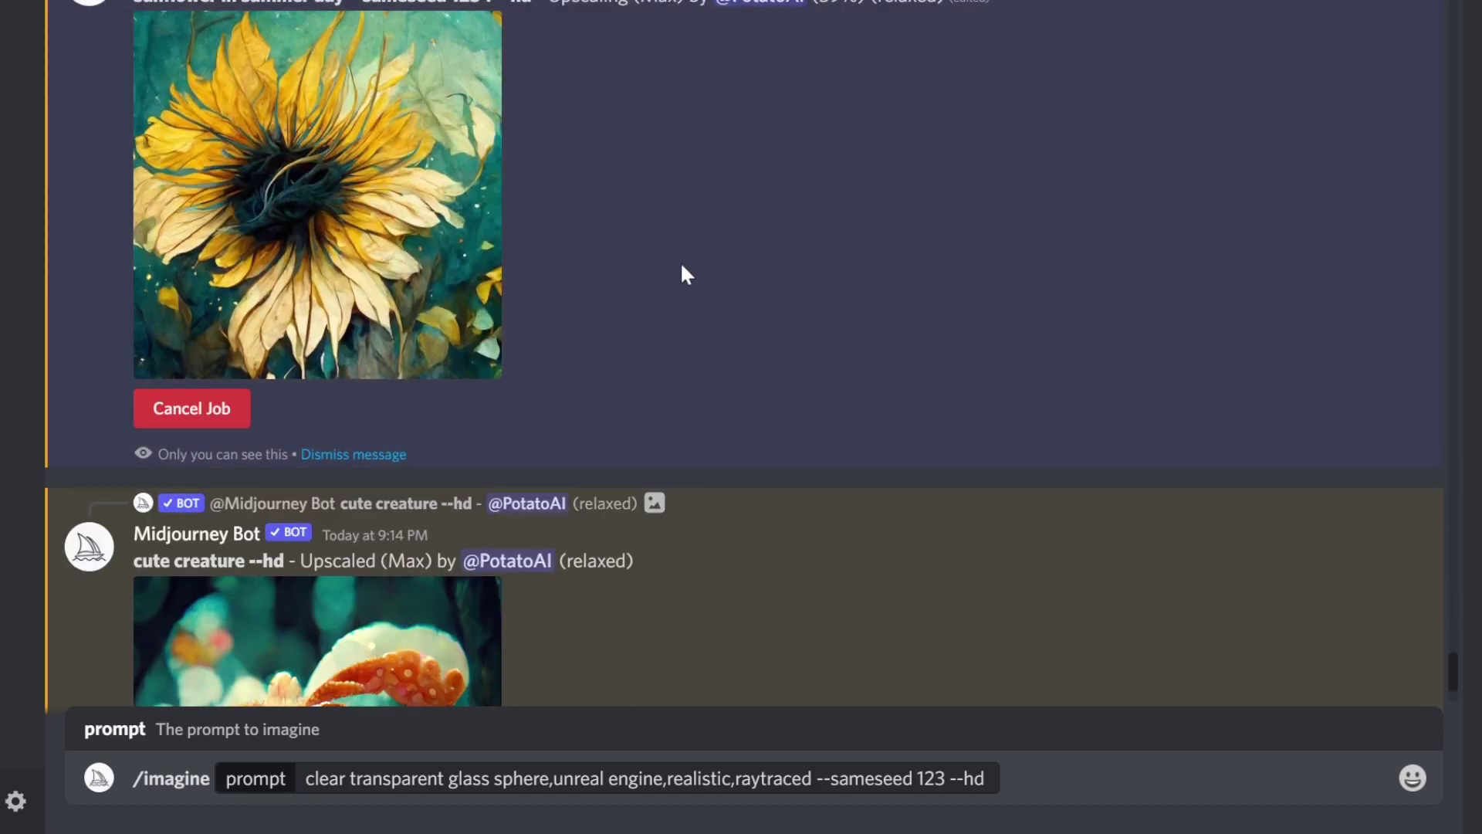
scroll(680, 272, "down", 5)
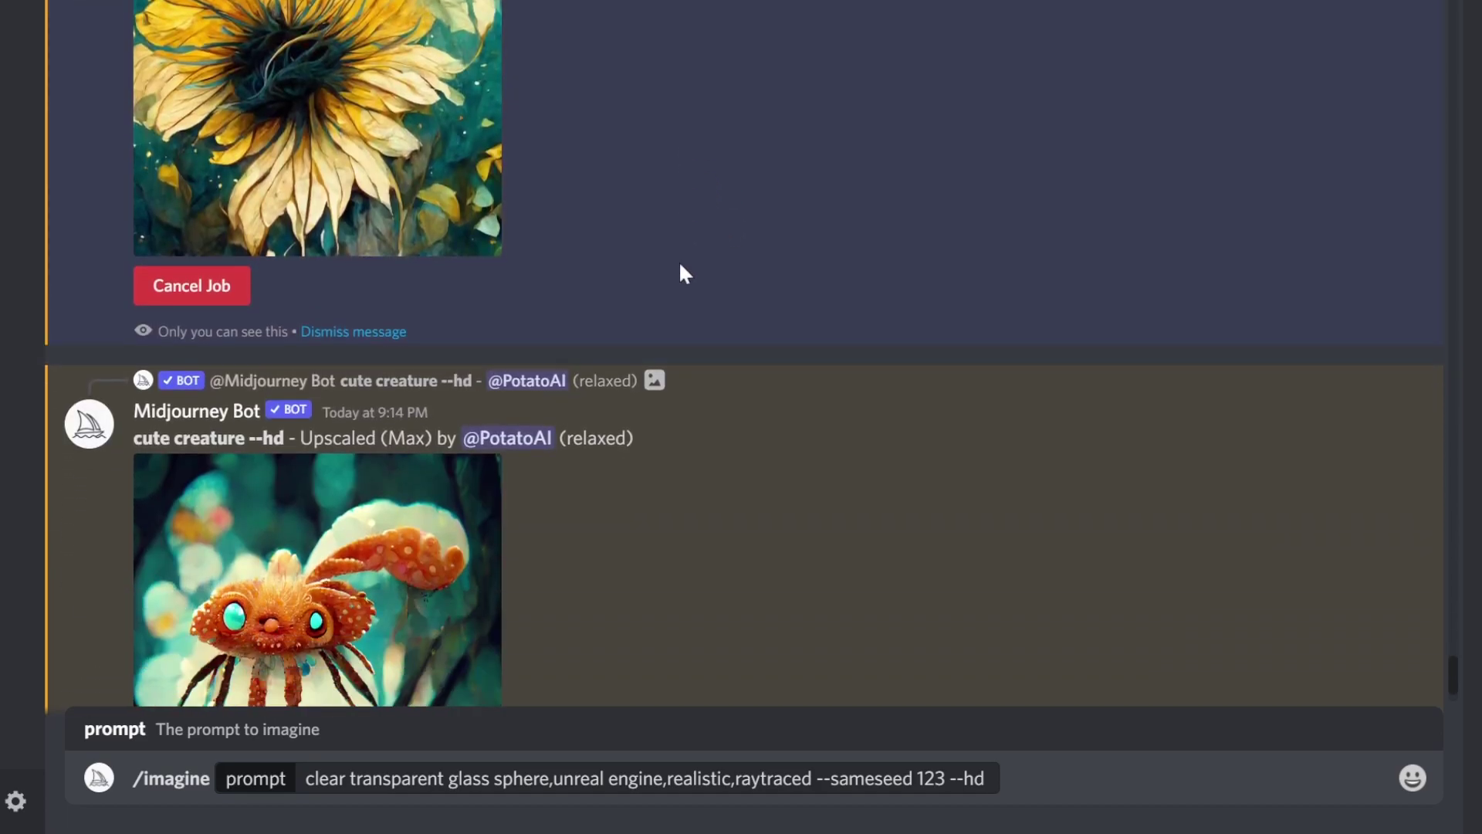
scroll(625, 309, "down", 7)
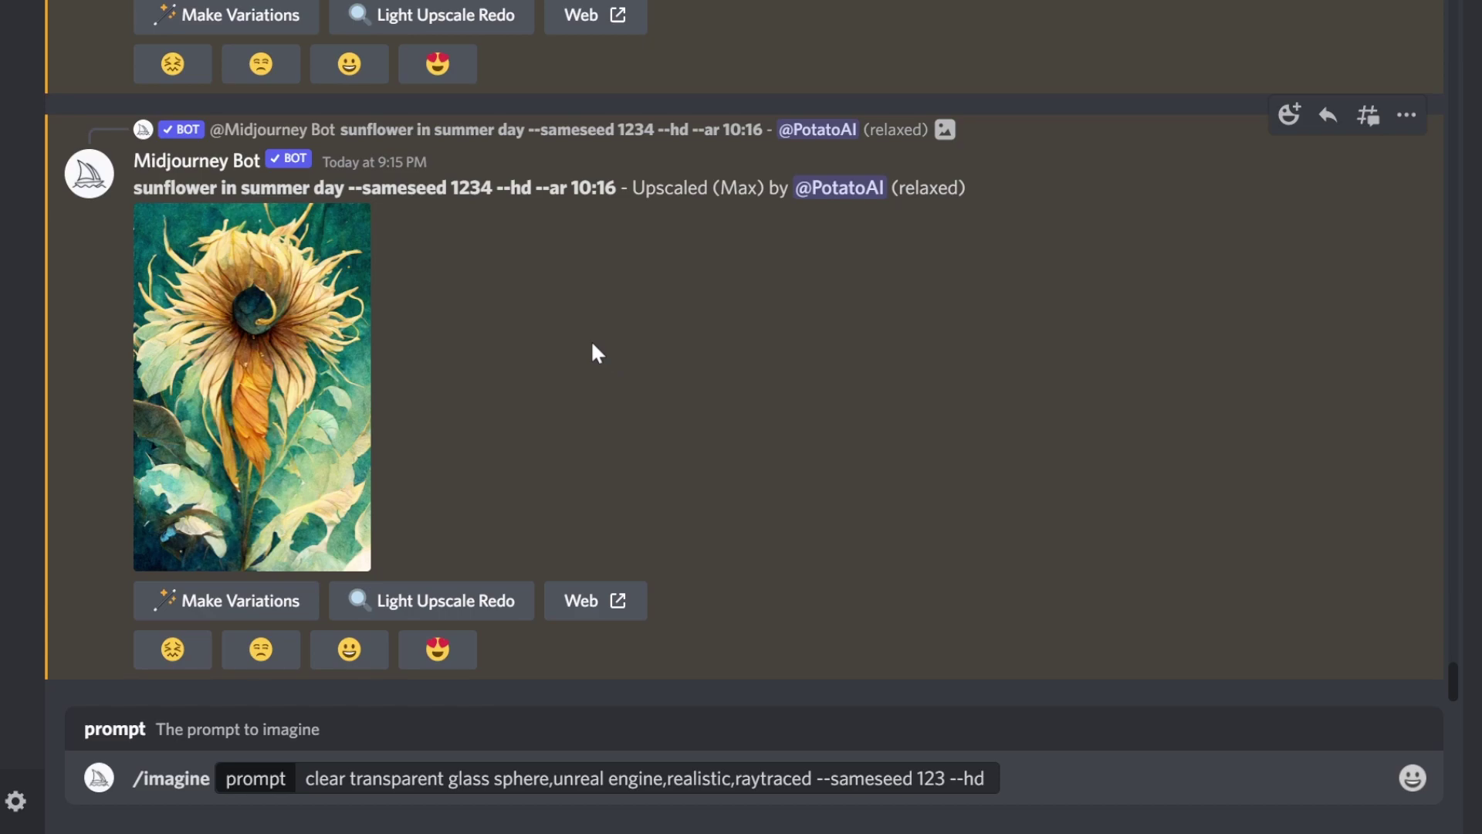
- Highlight the female-character prompt text again, then scroll to the french-fries --hd upscale
scroll(579, 344, "up", 4)
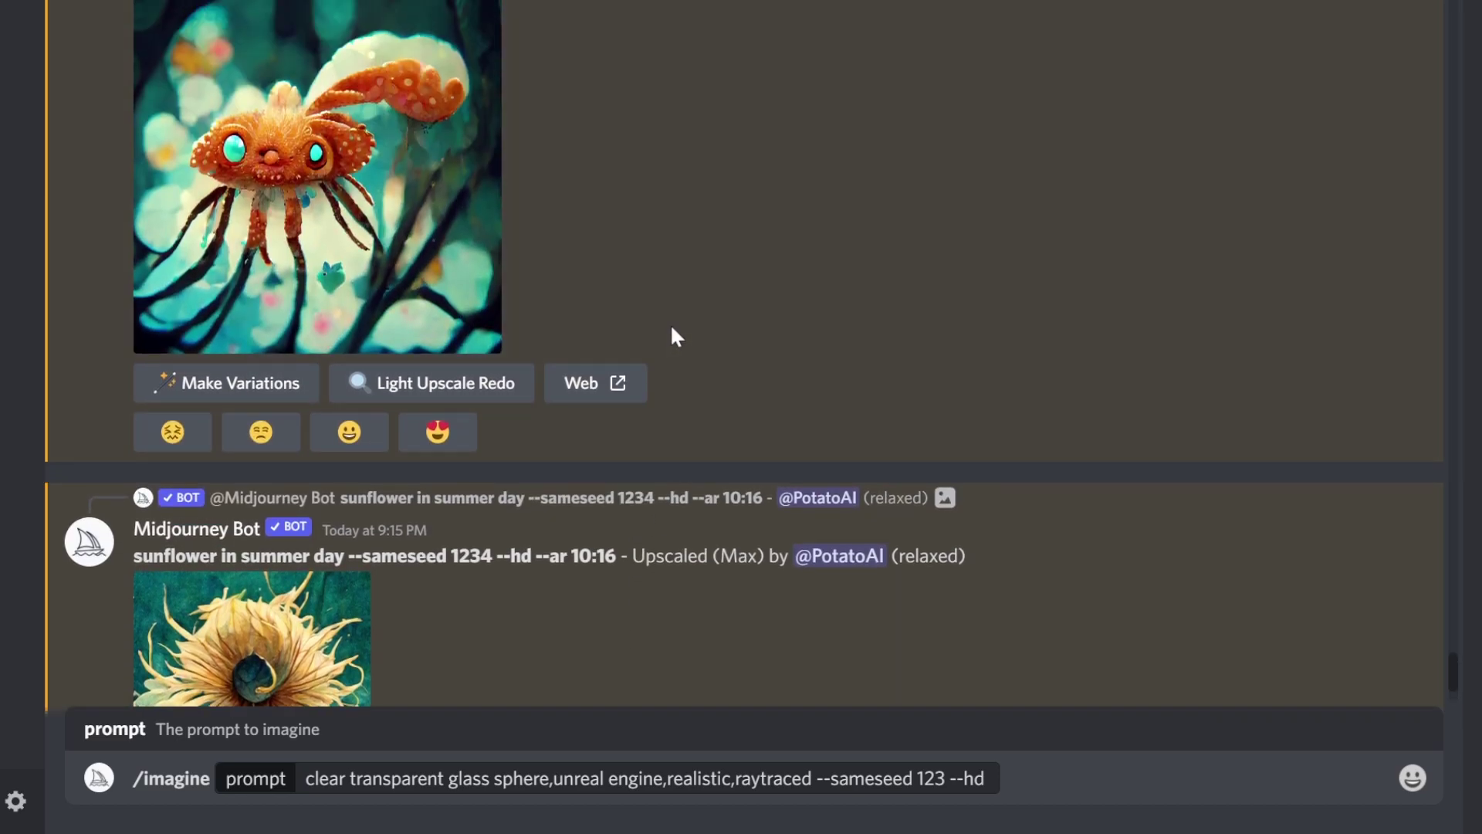
scroll(671, 338, "up", 6)
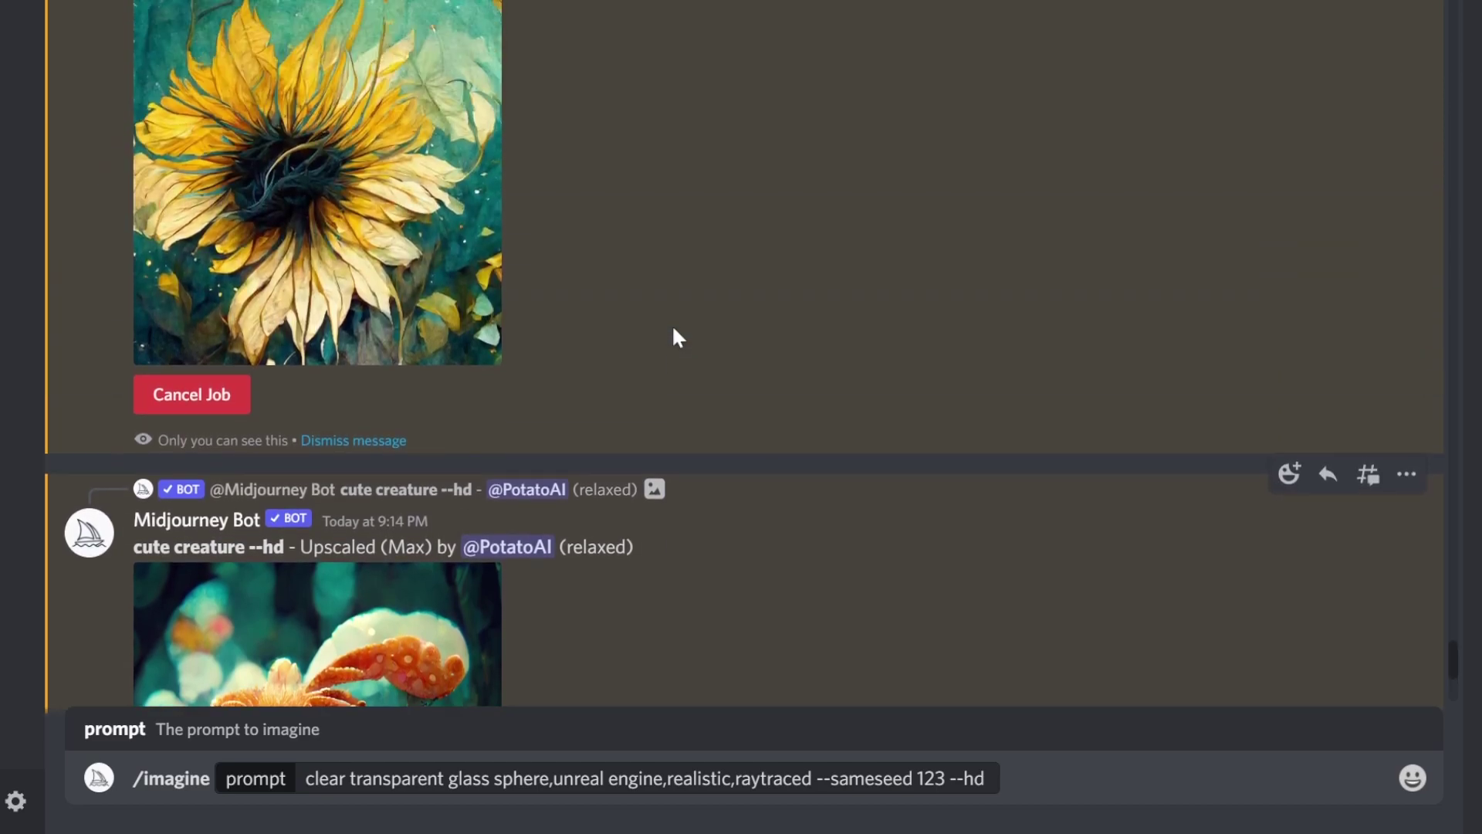
scroll(676, 337, "up", 1)
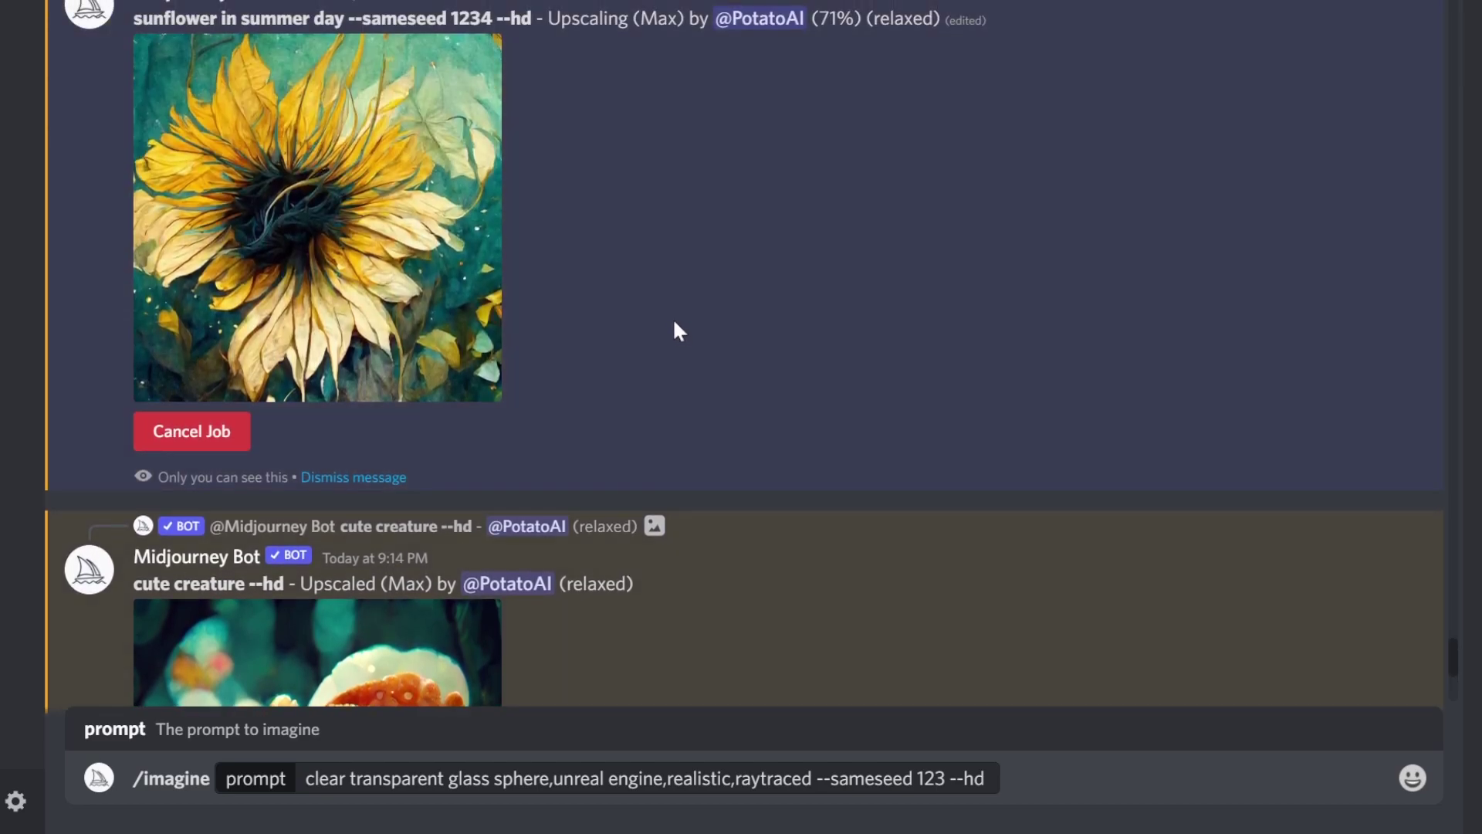
scroll(672, 331, "up", 5)
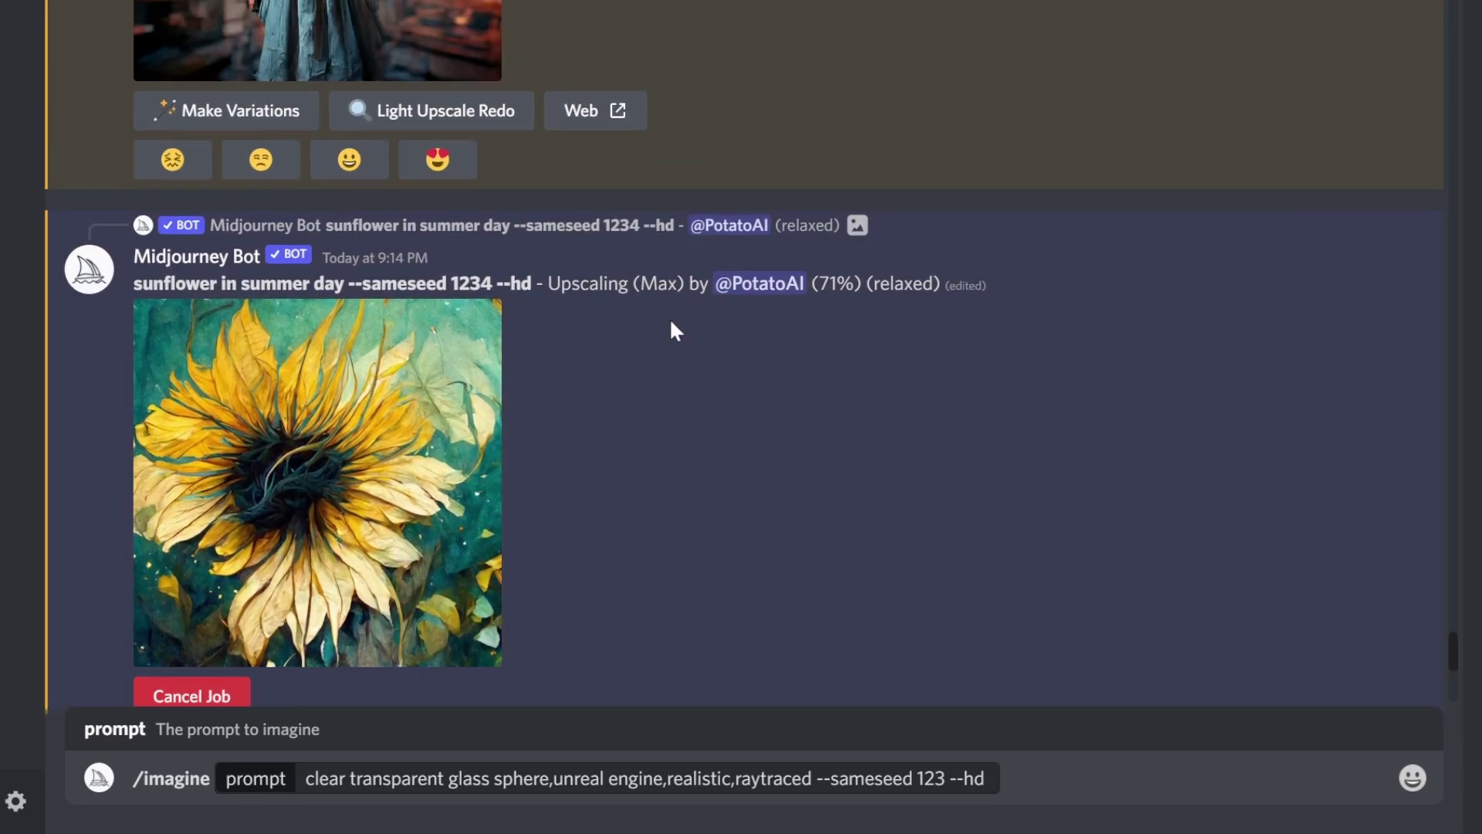
scroll(672, 331, "up", 3)
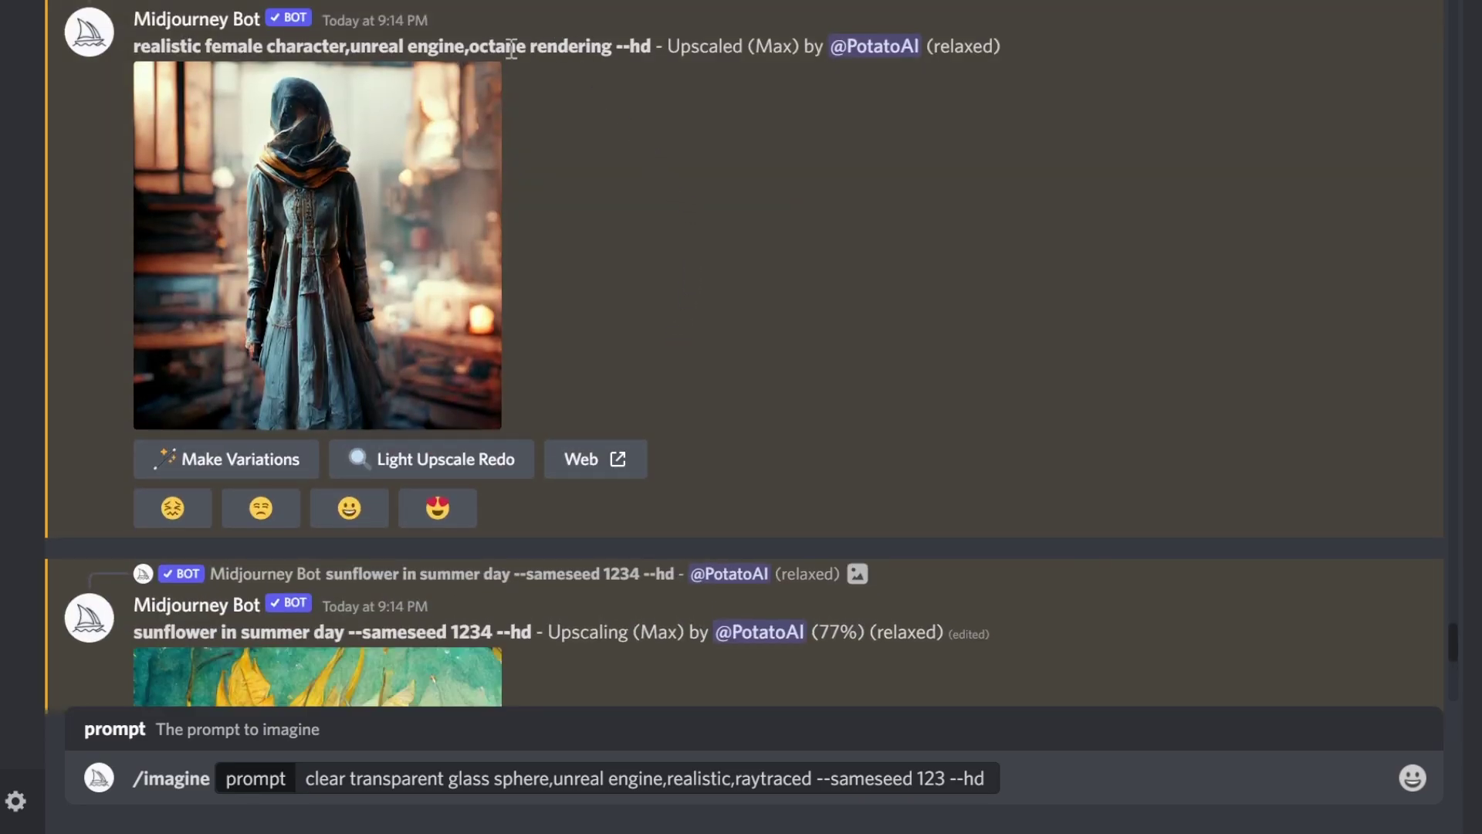
left_click_drag(134, 46, 608, 43)
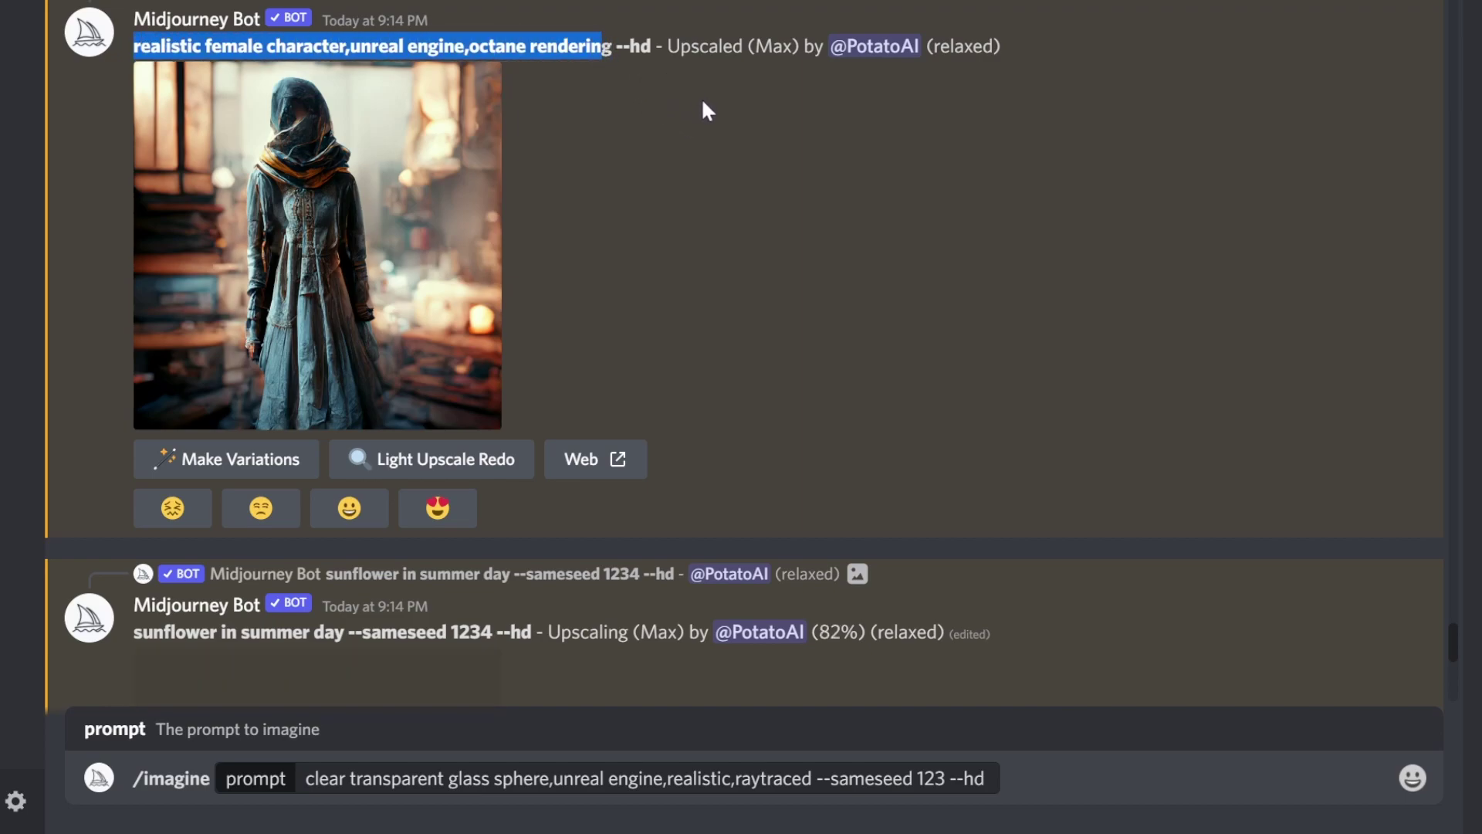
scroll(832, 222, "down", 3)
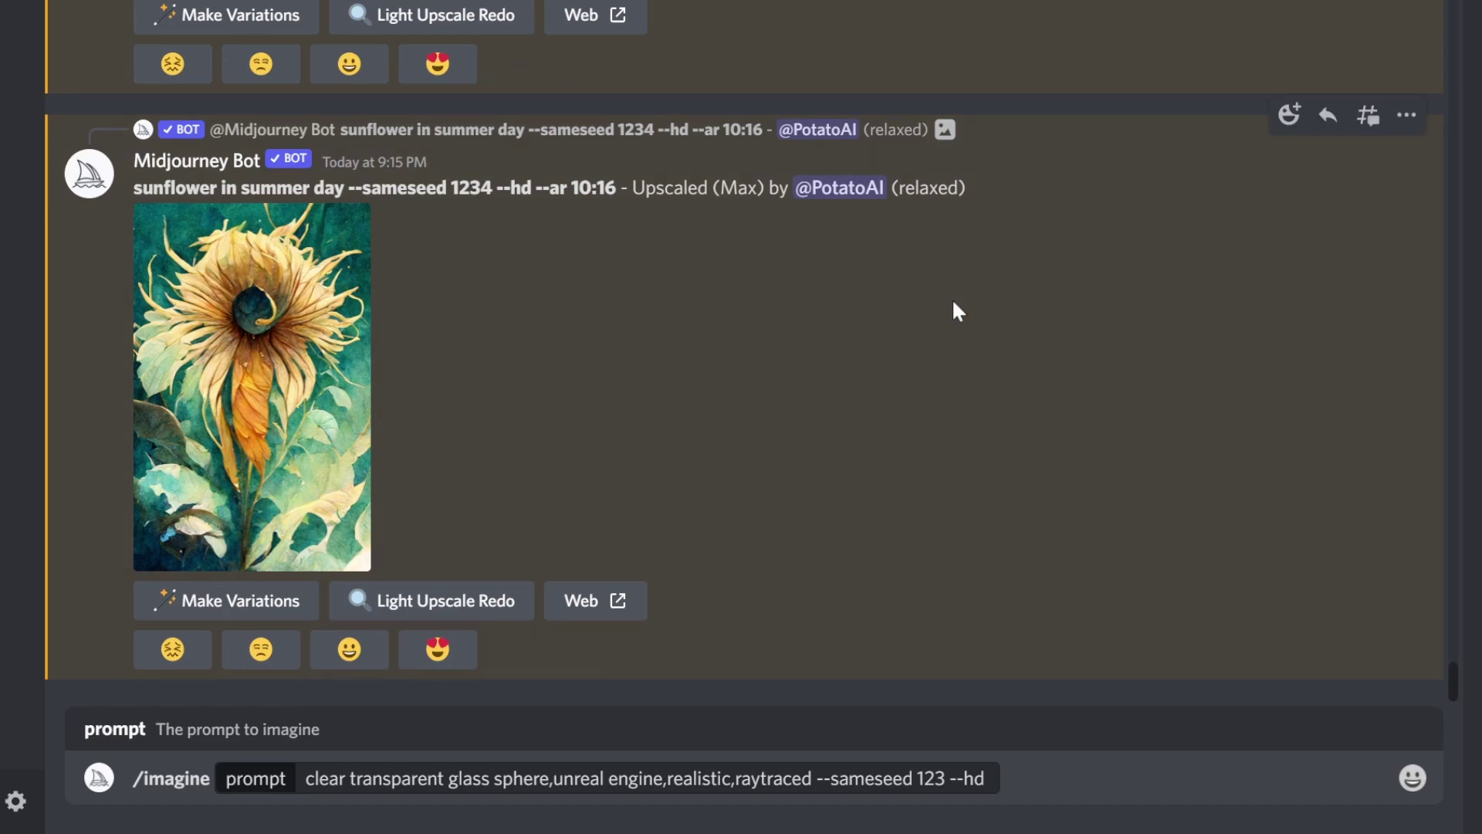
scroll(954, 302, "up", 10)
scroll(956, 301, "up", 10)
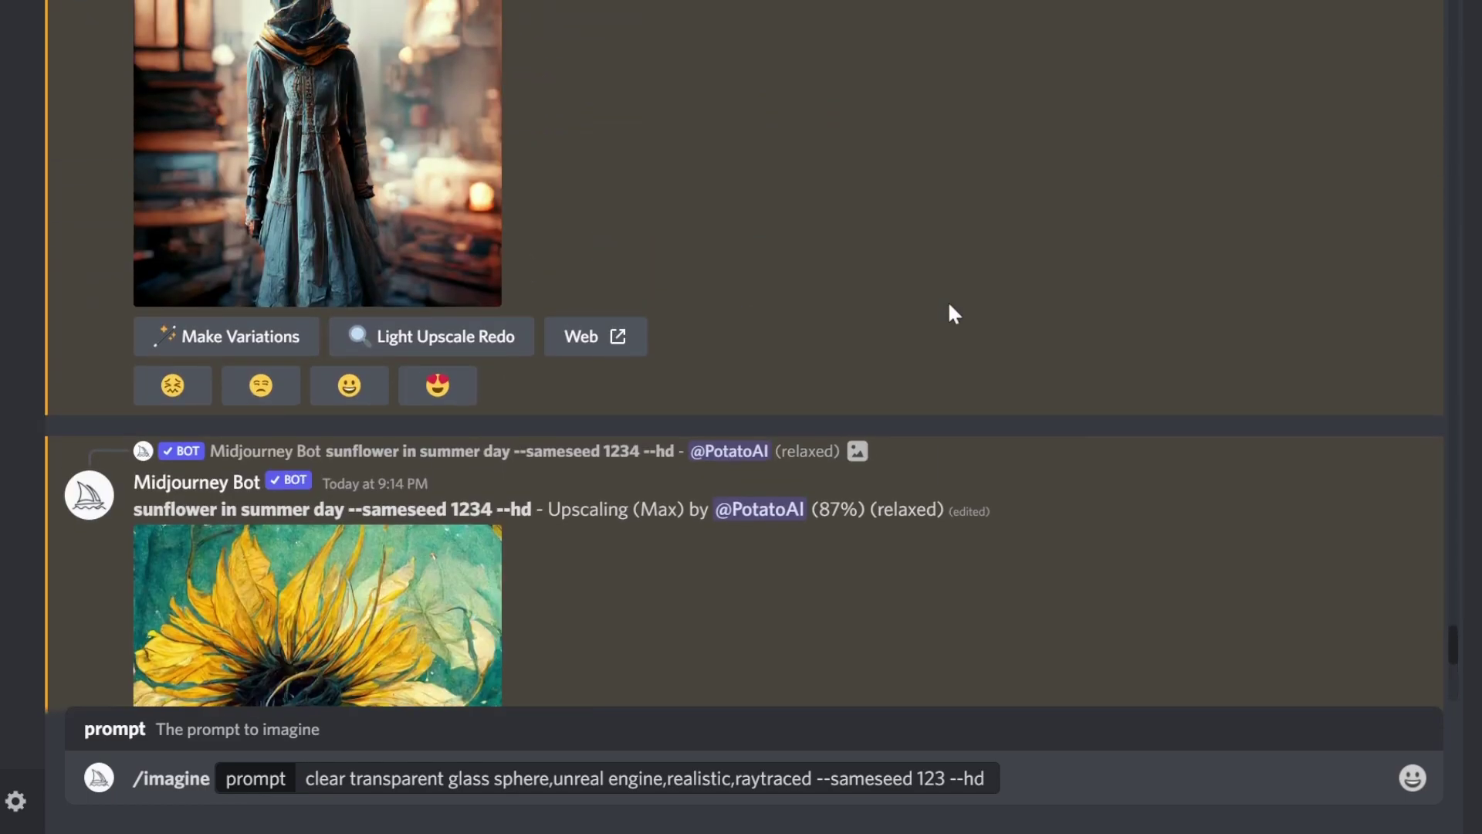
scroll(943, 297, "up", 5)
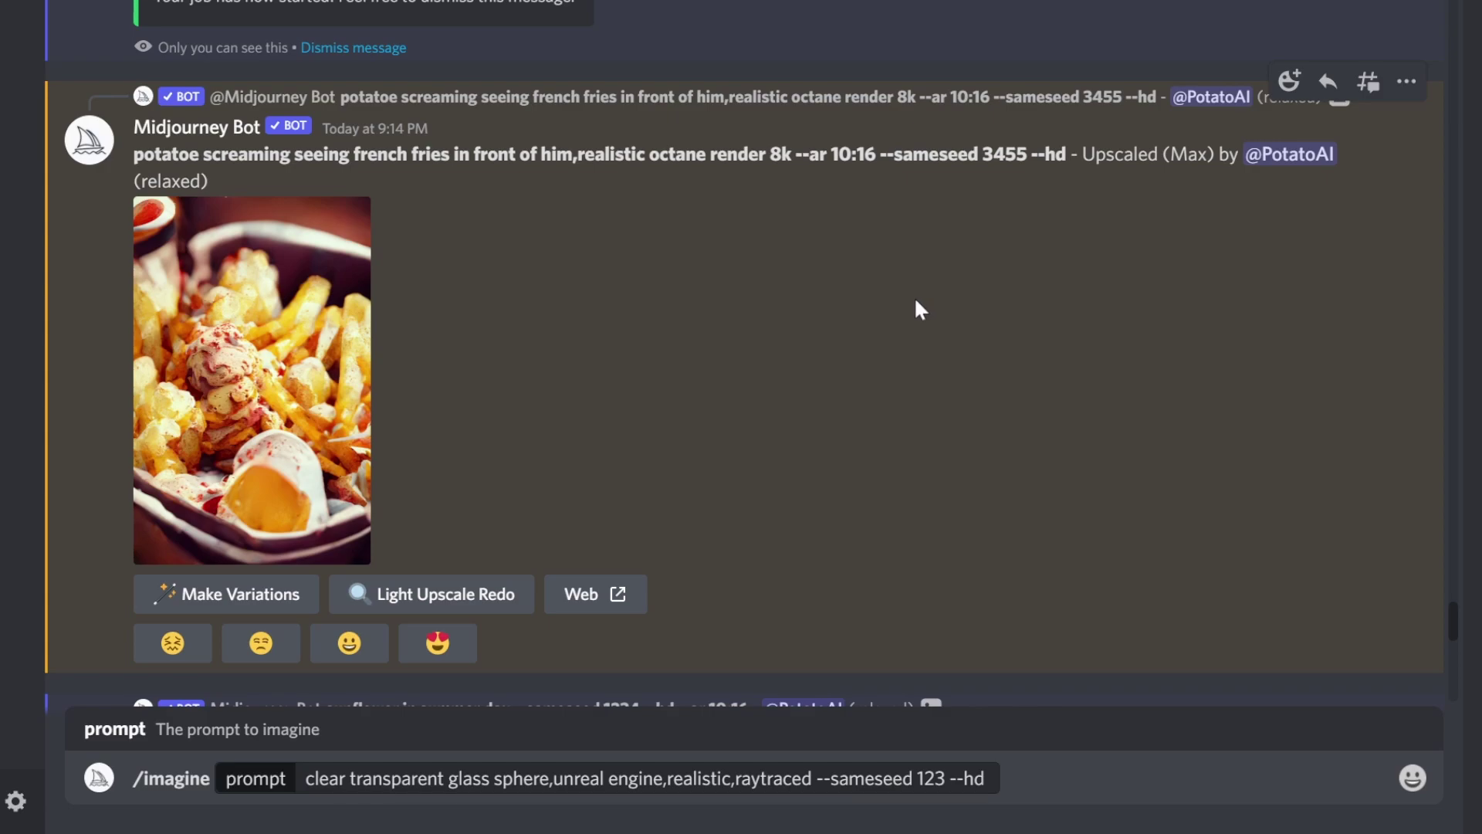
- Highlight the --hd flag in the female-character prompt by double-clicking it
scroll(914, 296, "down", 5)
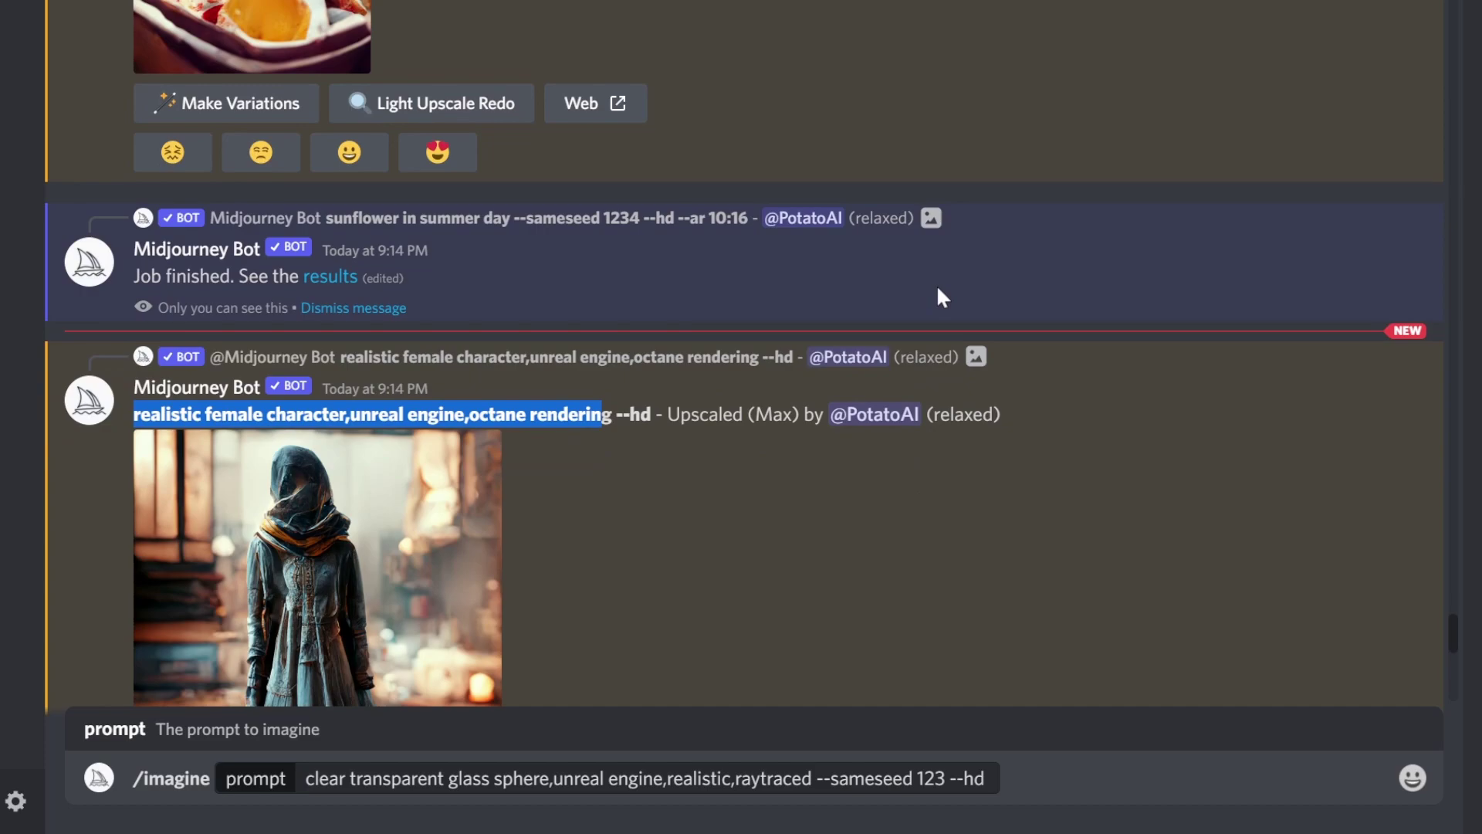
scroll(942, 297, "down", 2)
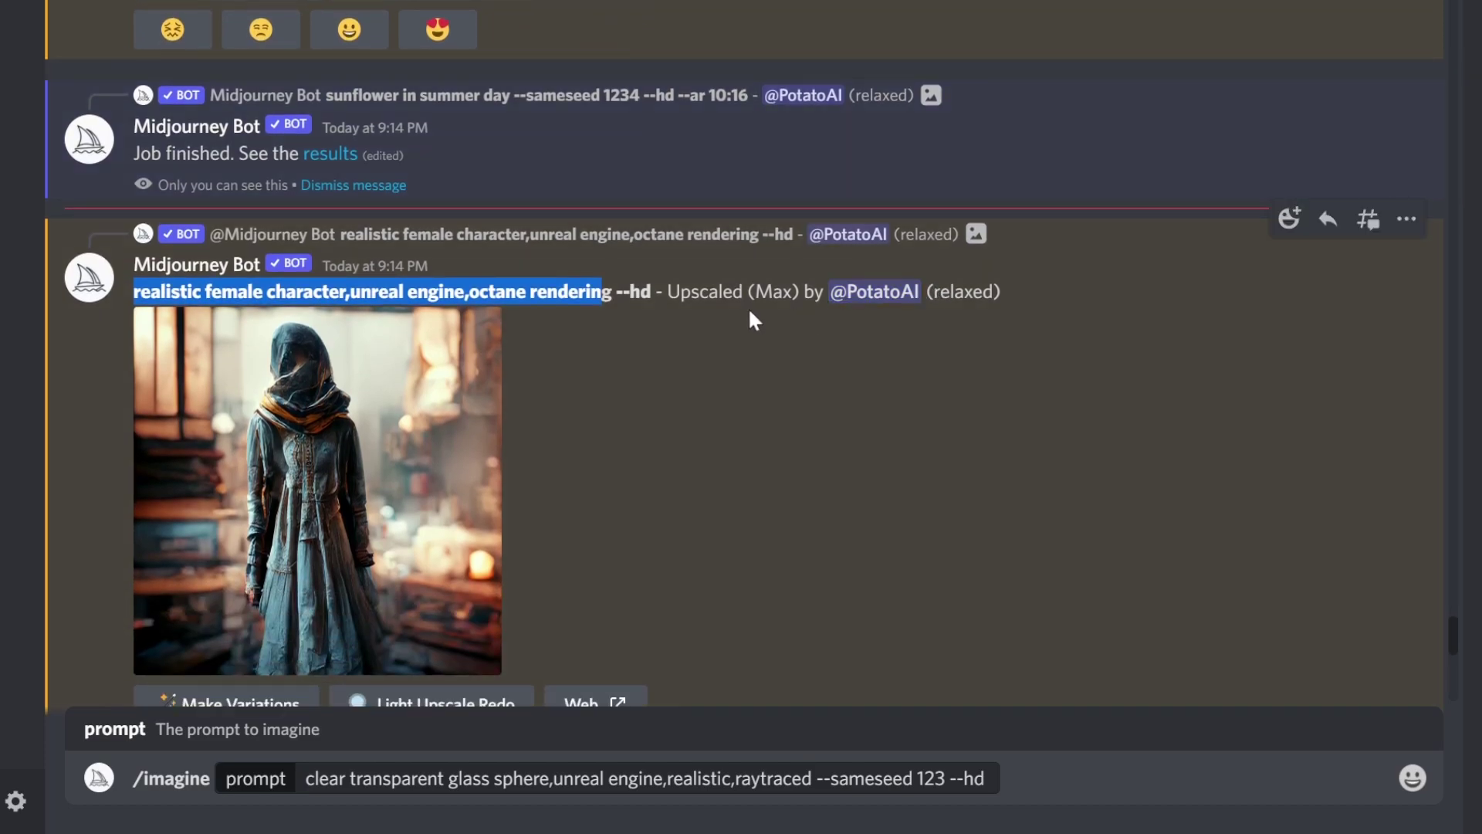
double_click(637, 297)
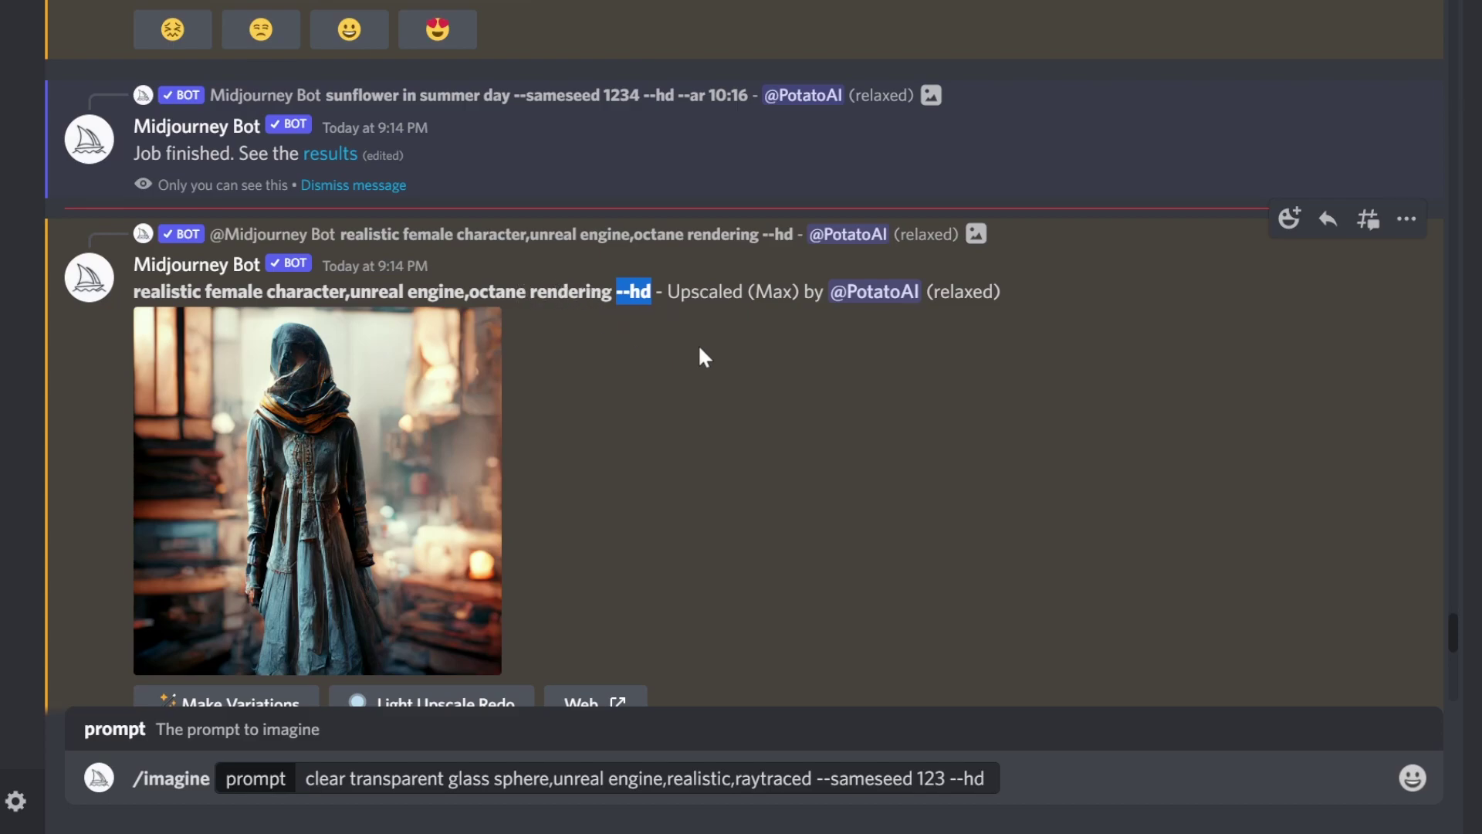
- Scroll down to the Max upscale of 'sunflower in summer day --sameseed 1234 --hd --ar 10:16'
scroll(720, 390, "down", 8)
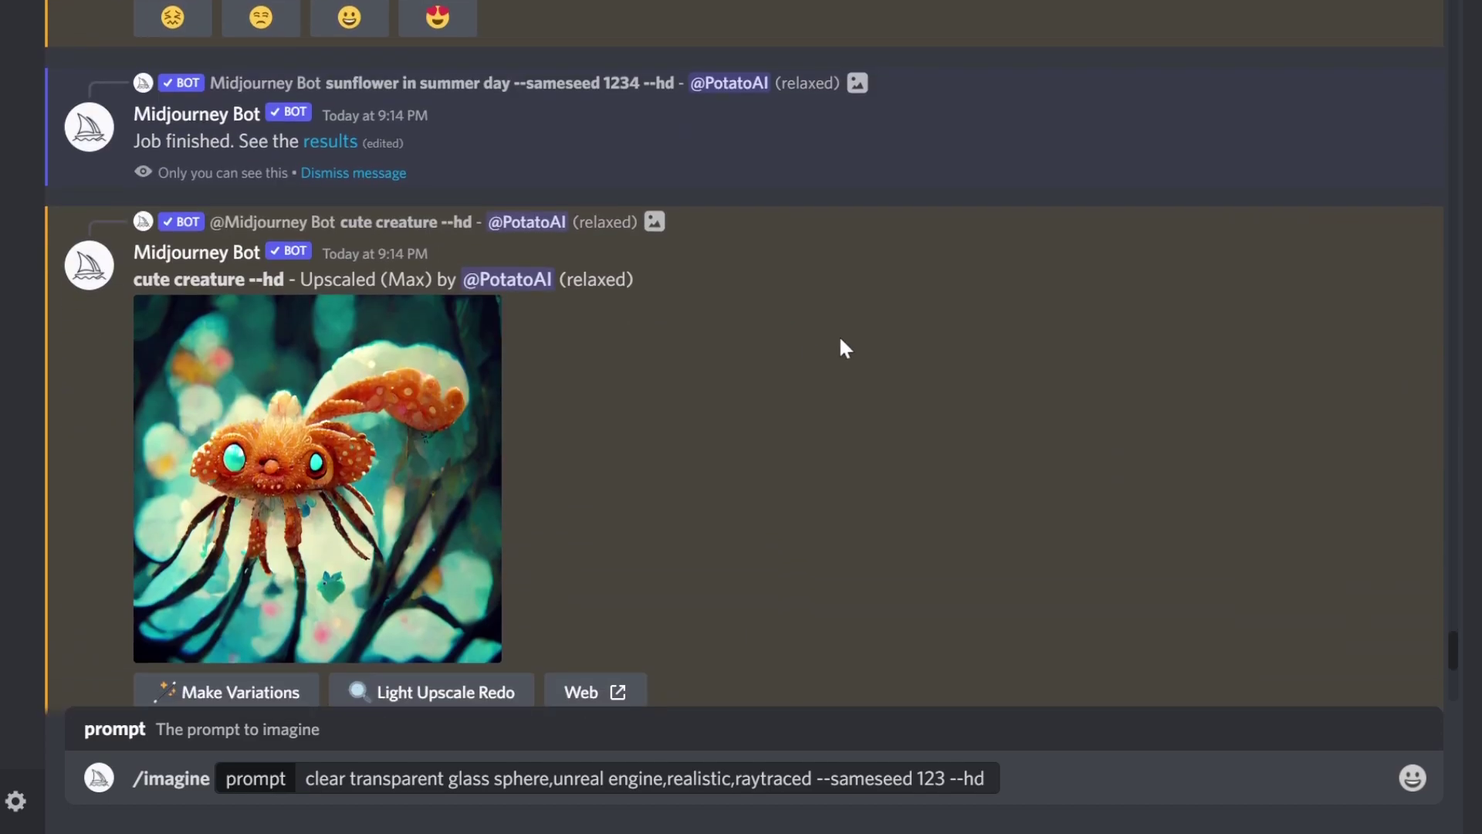
scroll(869, 330, "down", 2)
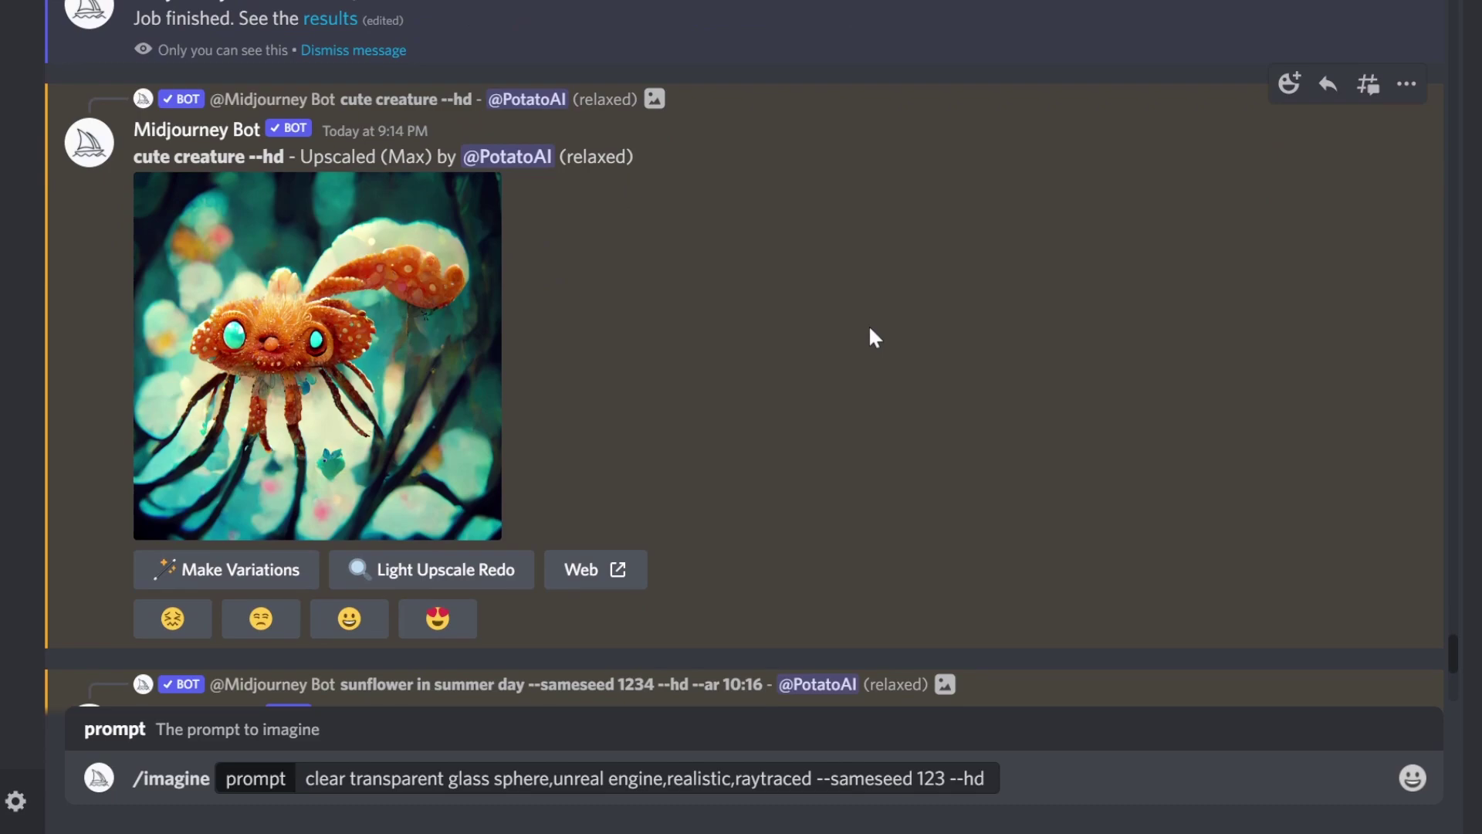
scroll(871, 340, "down", 6)
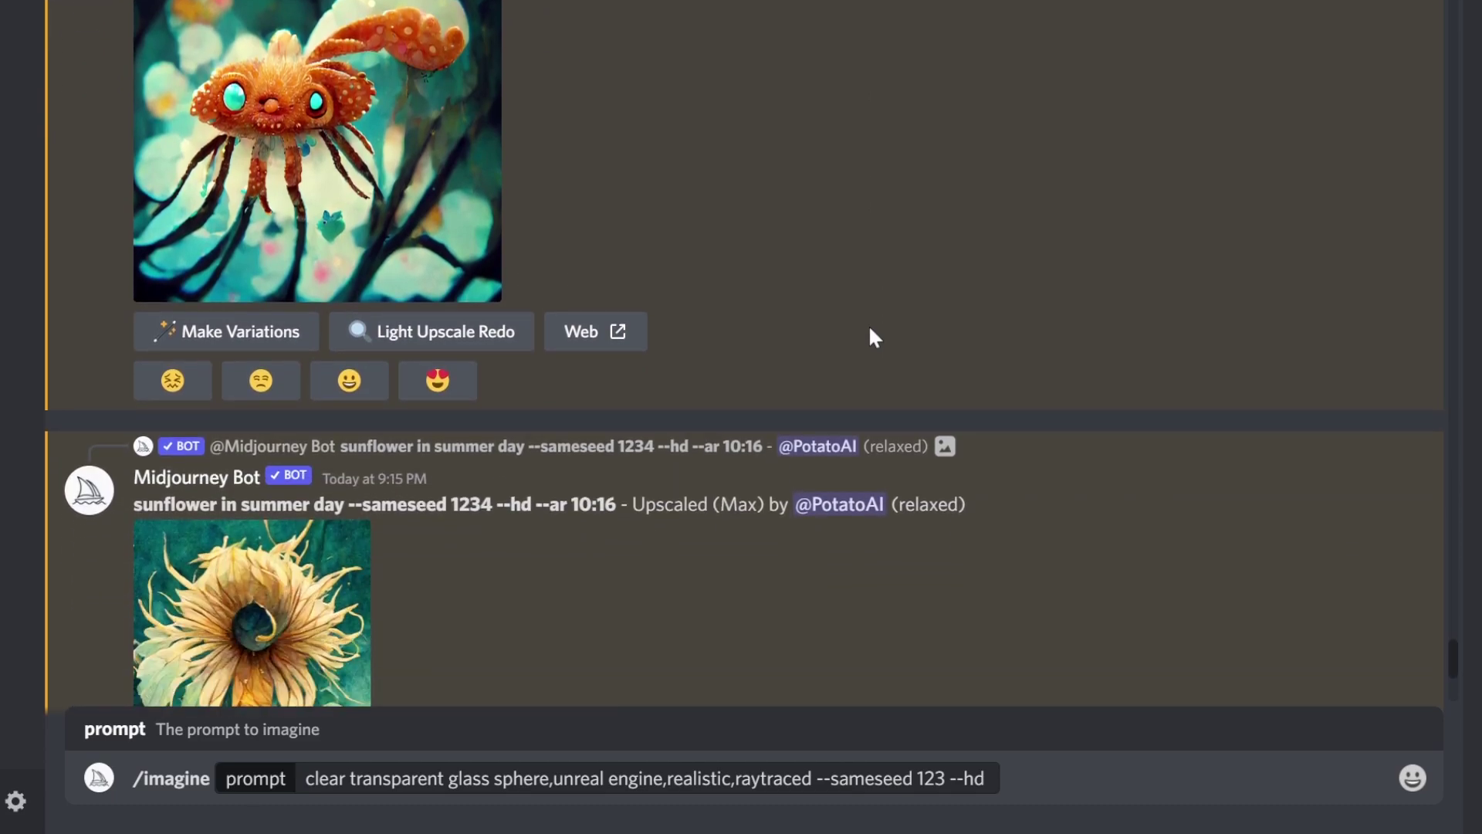